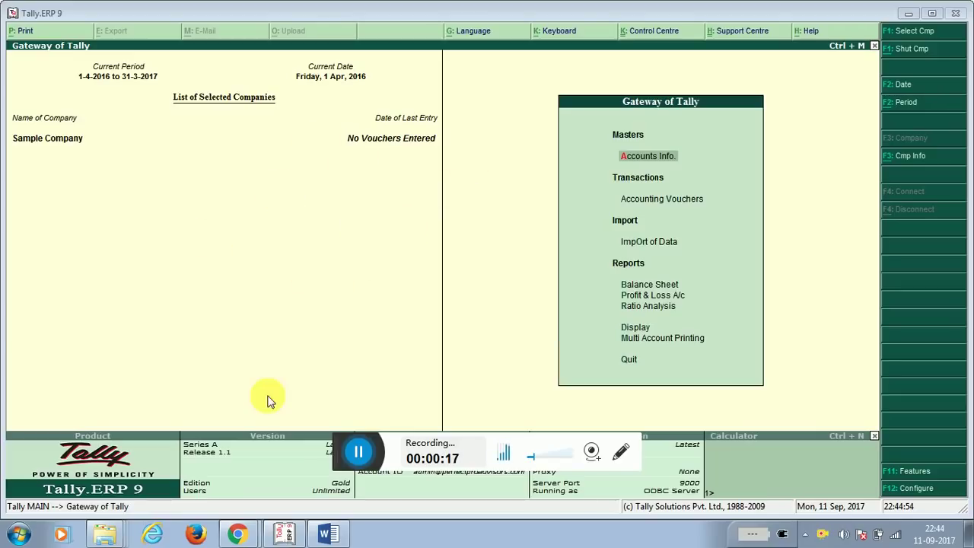
Switch between Tally.ERP 9 and QuickBooks in Chrome to compare the Sample Company home screens.
left_click(237, 535)
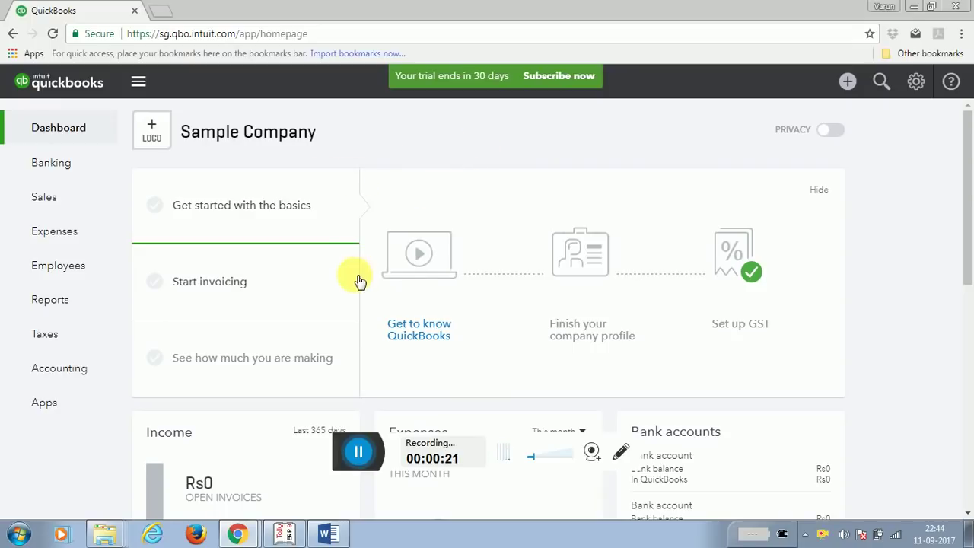
left_click(283, 535)
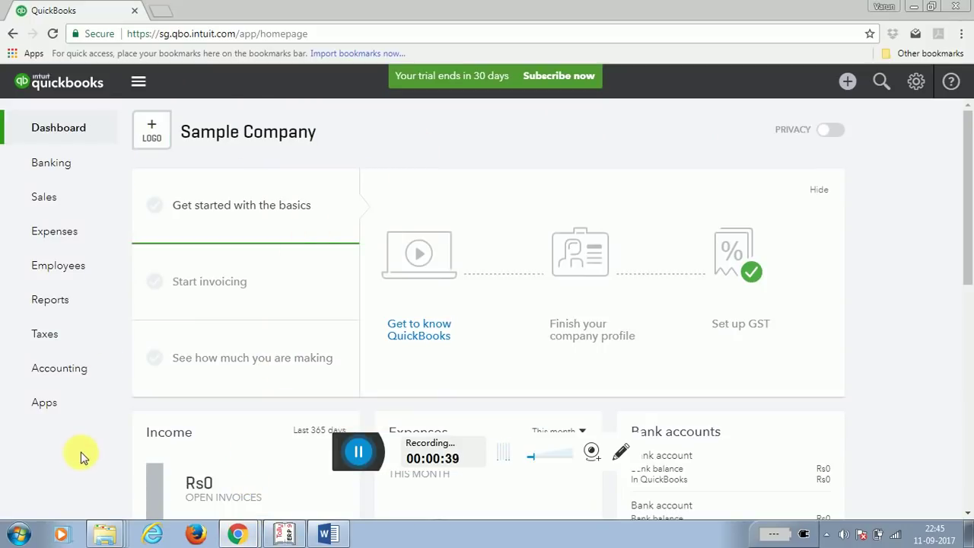
left_click(285, 533)
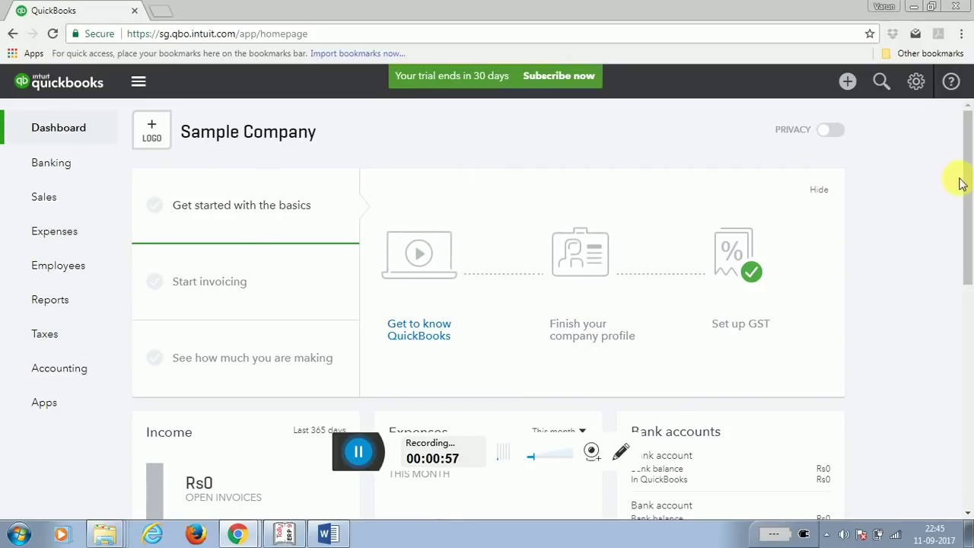
Examine the dashboard's Income, Expenses, Bank accounts, Profit and Loss and Sales cards, including the period options for Expenses.
left_click_drag(967, 182, 966, 211)
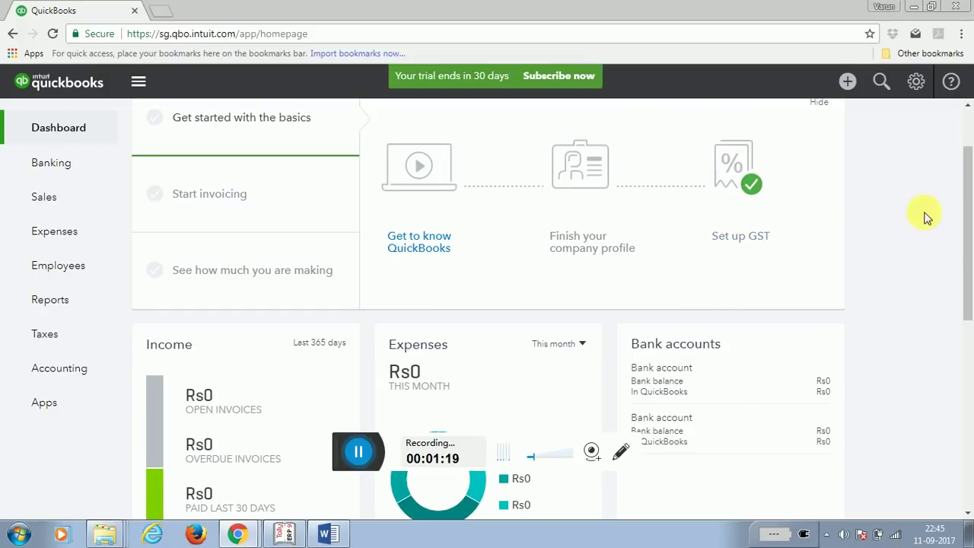
left_click_drag(972, 217, 970, 304)
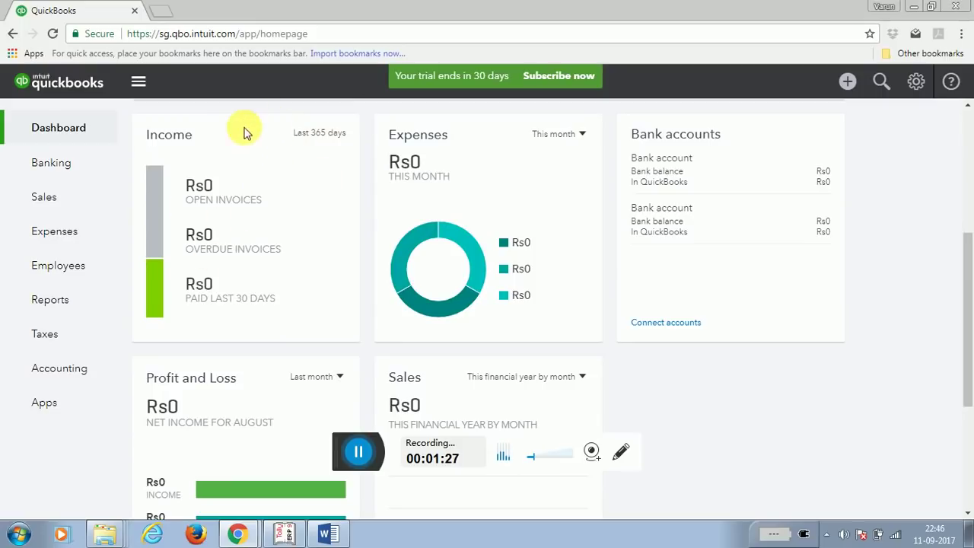
left_click(580, 136)
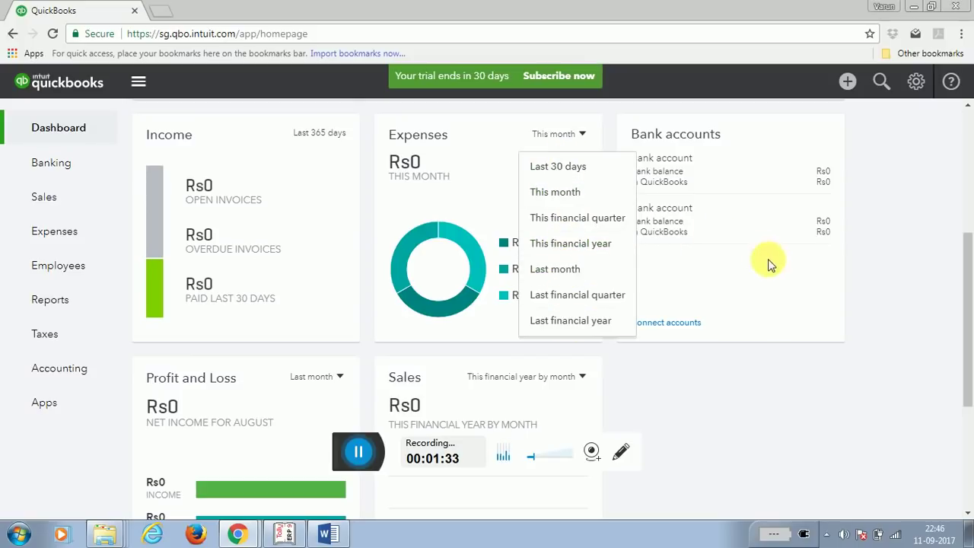
left_click(684, 193)
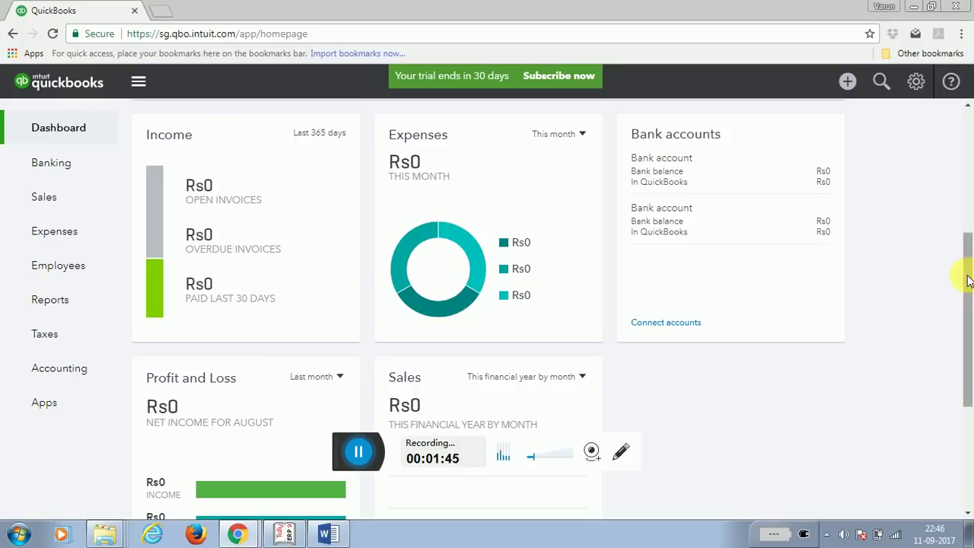
scroll(968, 272, "down", 3)
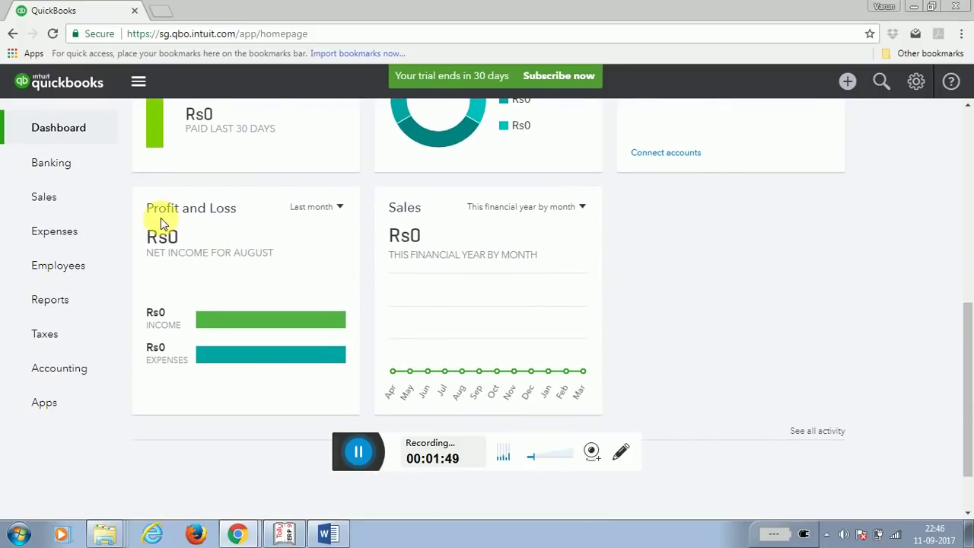
left_click_drag(277, 220, 239, 399)
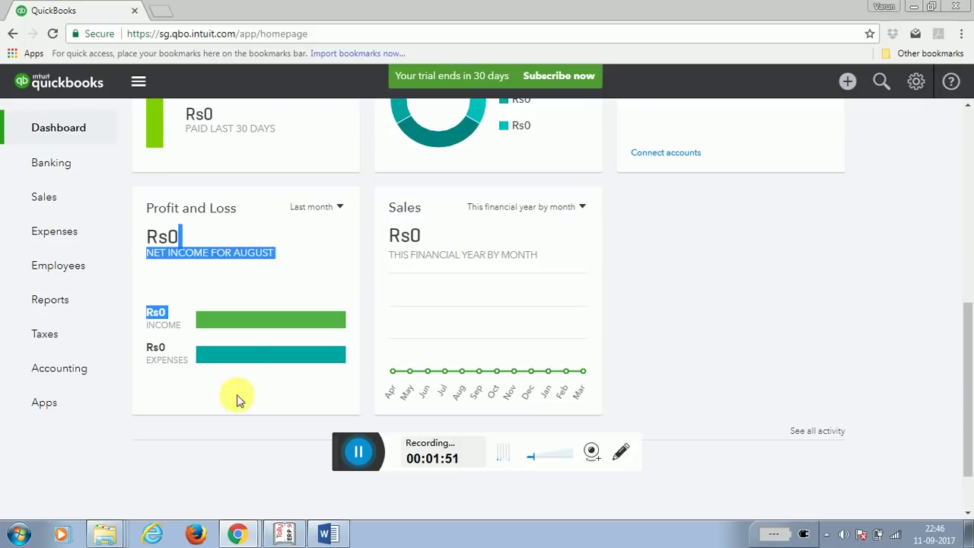
left_click(235, 405)
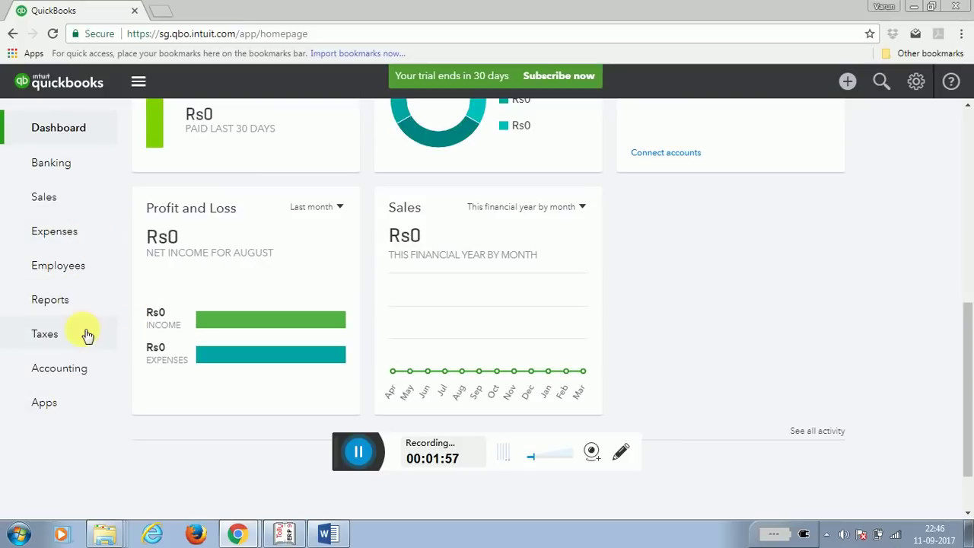
Look at the Gateway of Tally in Tally.ERP 9, and examine the bank connection options on the QuickBooks Banking page.
left_click(283, 535)
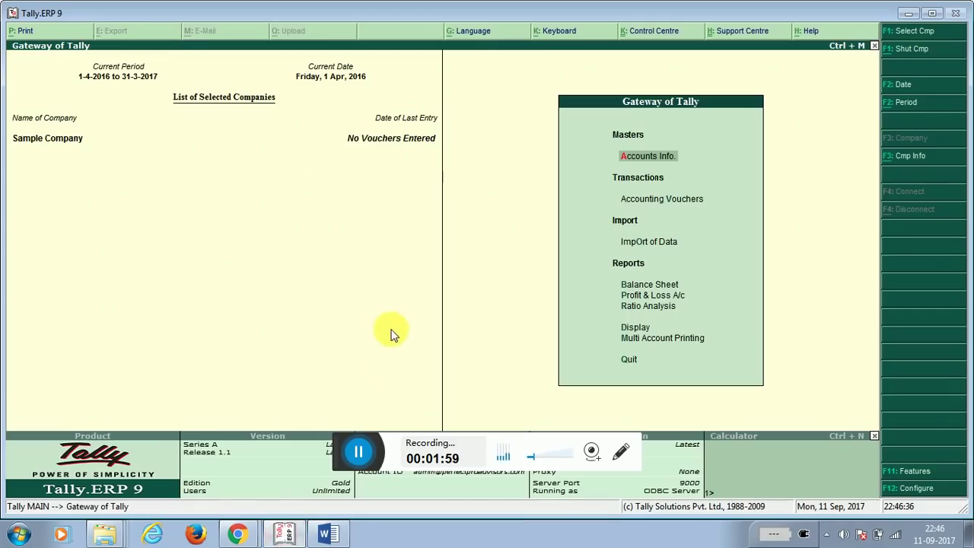
key("alt+Tab")
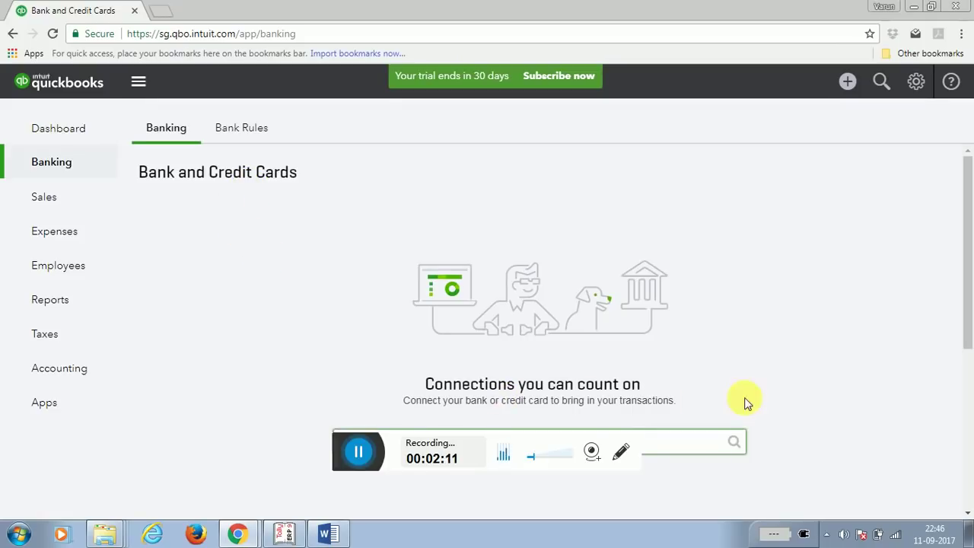
left_click_drag(962, 245, 965, 393)
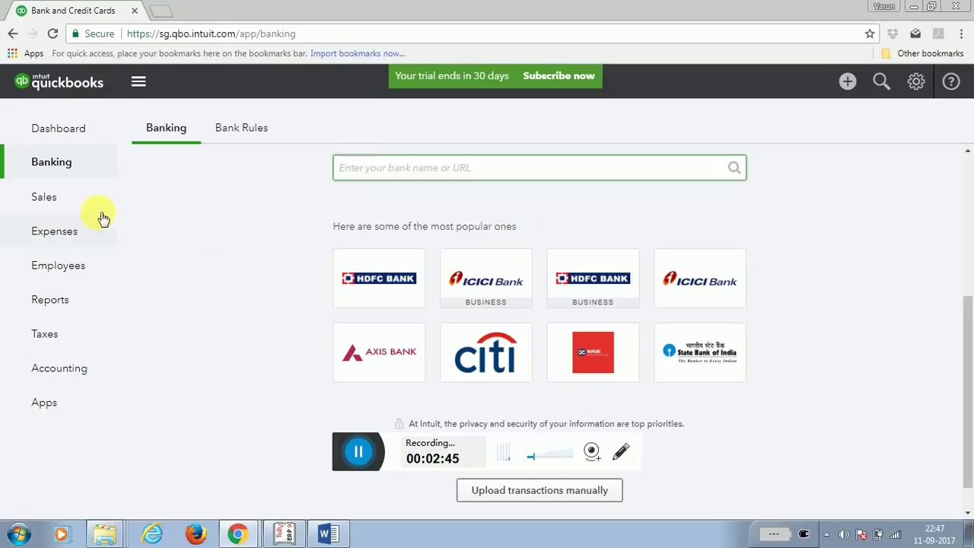
View the Sales, Expenses, Suppliers, Employees and Reports pages in turn.
left_click(58, 201)
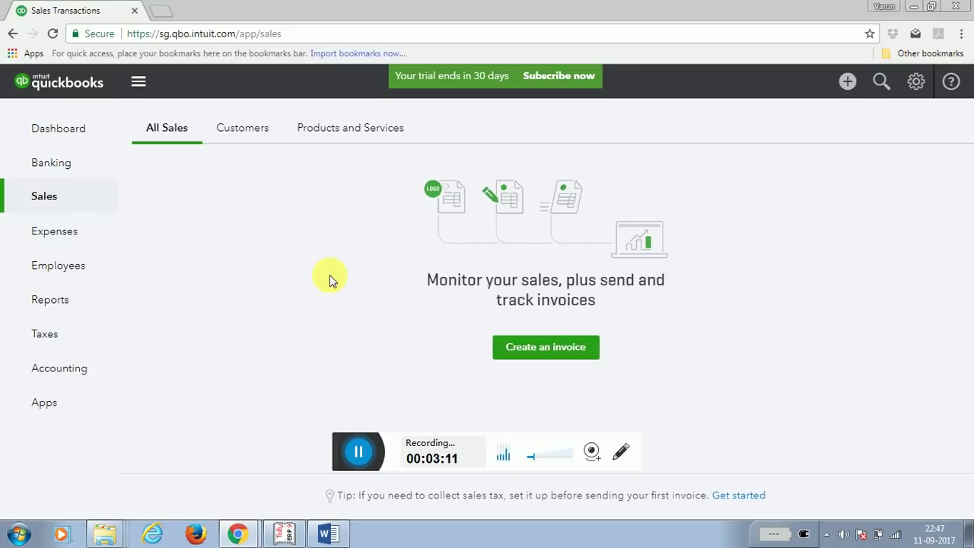
left_click(55, 232)
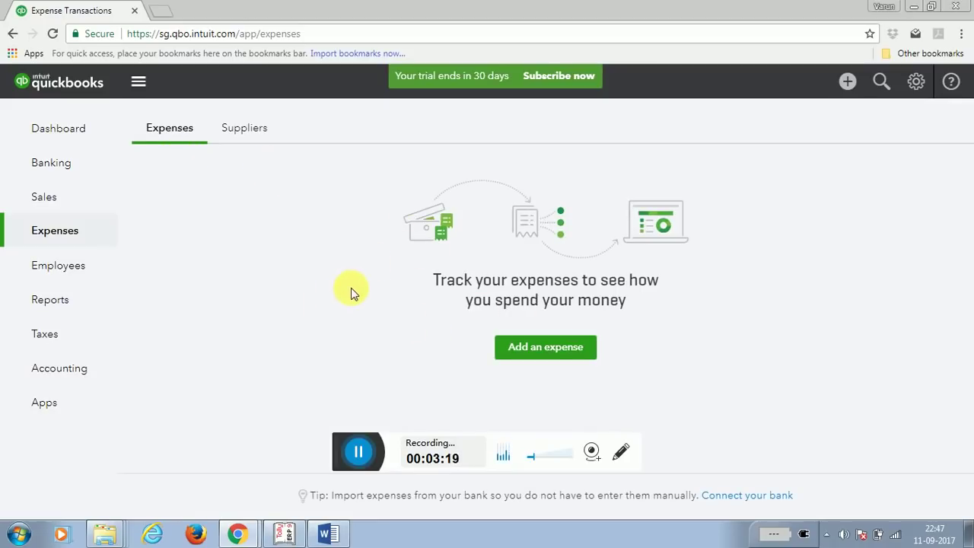
left_click(245, 129)
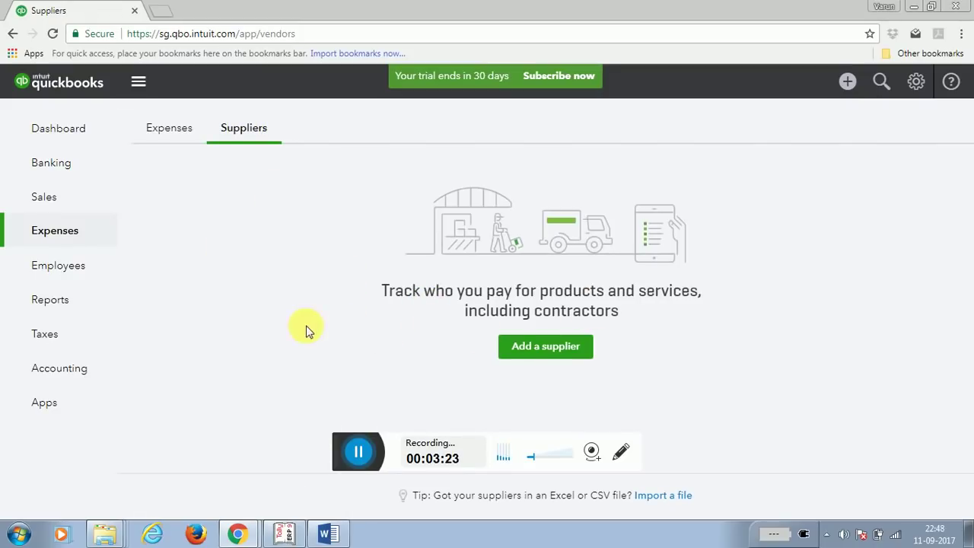
left_click(54, 274)
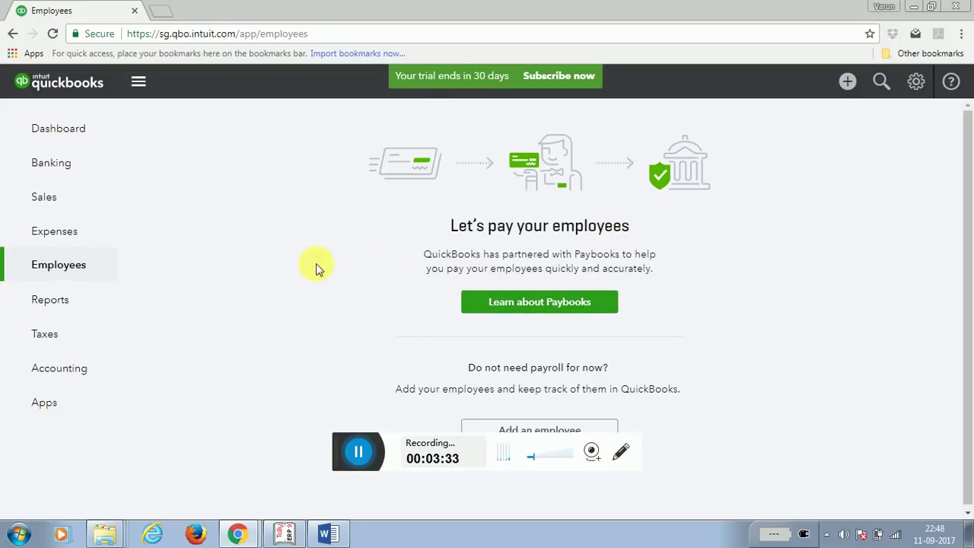
left_click(54, 303)
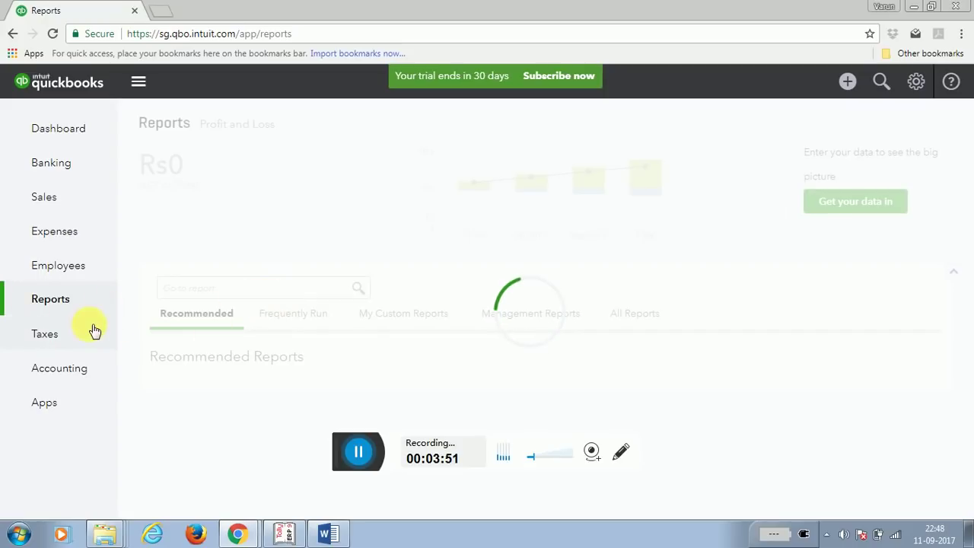
Examine the GST period on the Taxes page, the Chart of Accounts list and the Apps page.
left_click(53, 337)
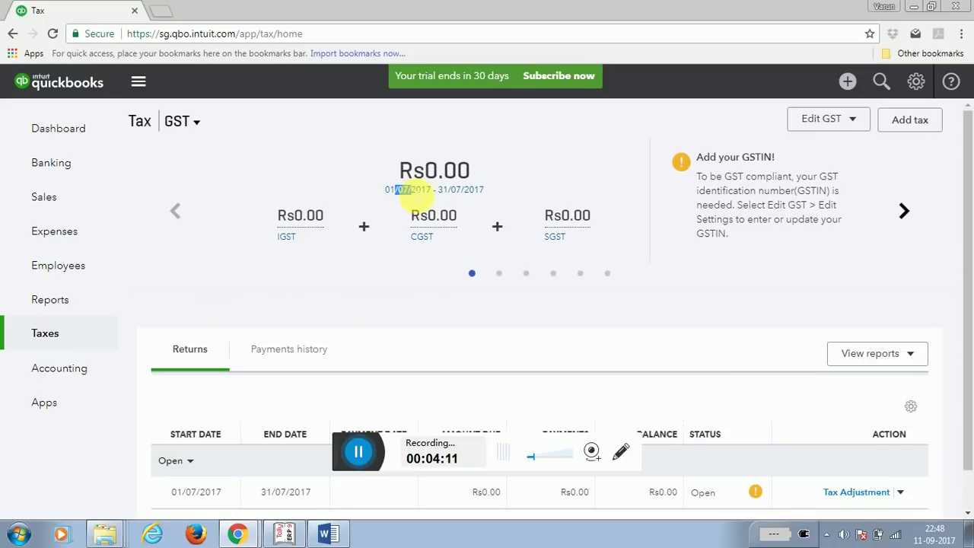
left_click_drag(452, 191, 466, 192)
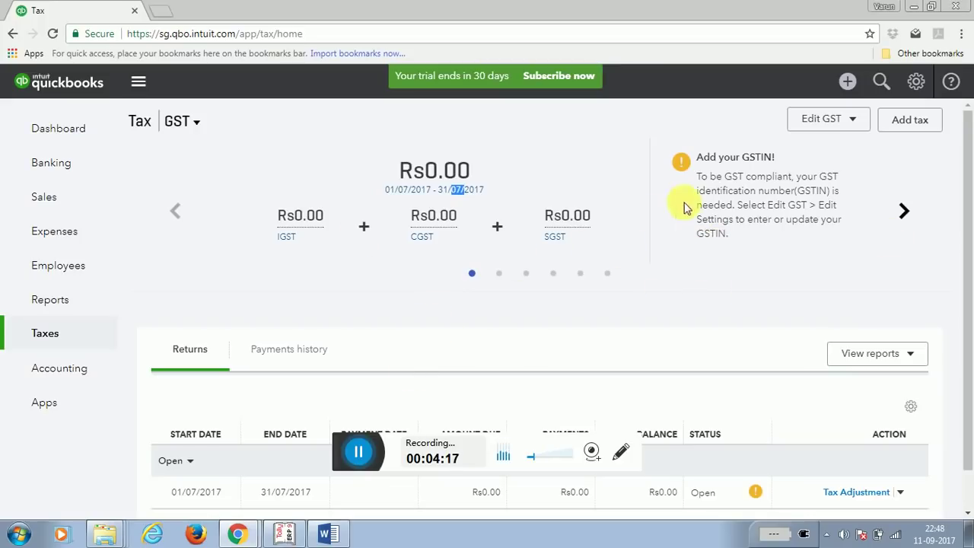
left_click(61, 370)
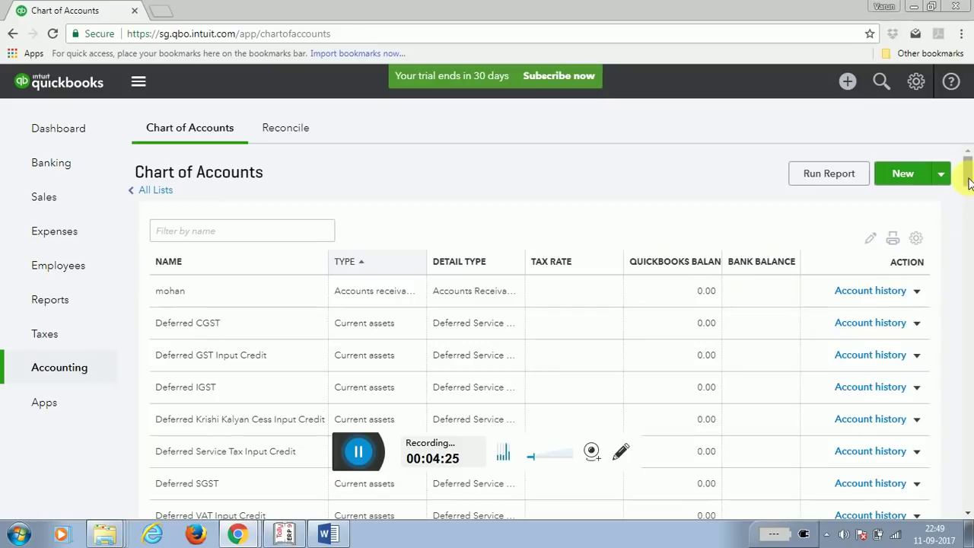
left_click_drag(969, 182, 971, 222)
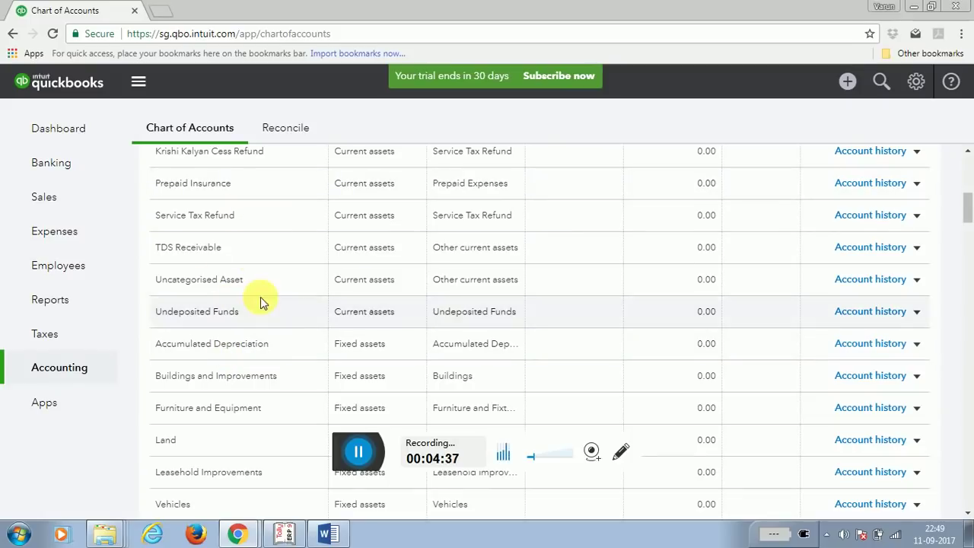
left_click(47, 407)
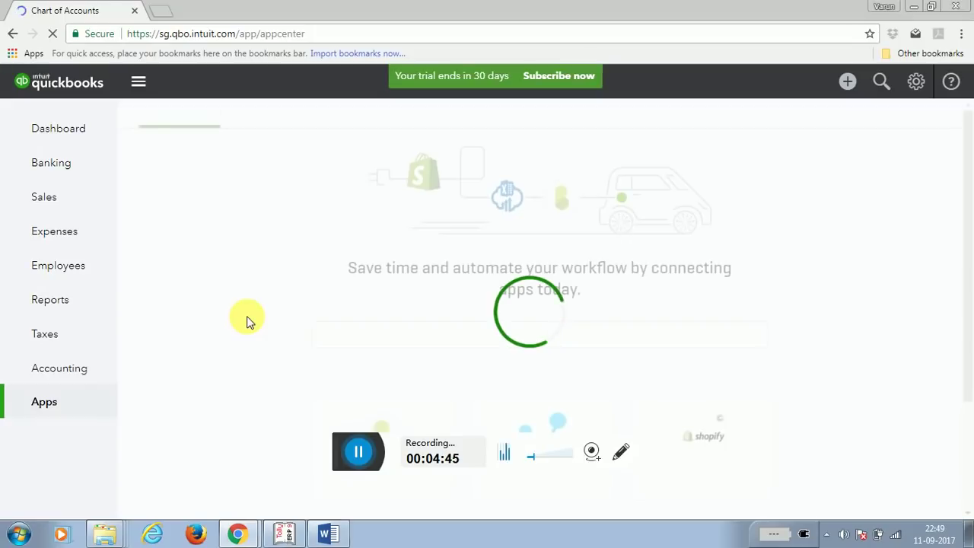
Revisit the QuickBooks Sales page and Tally.ERP 9, and read the sales entry requirements in the Word document.
left_click(44, 197)
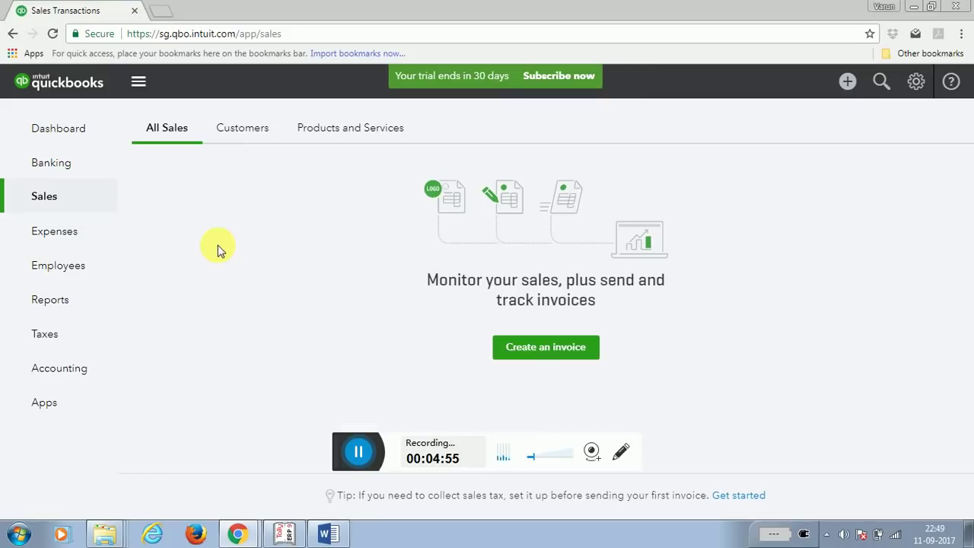
left_click(286, 534)
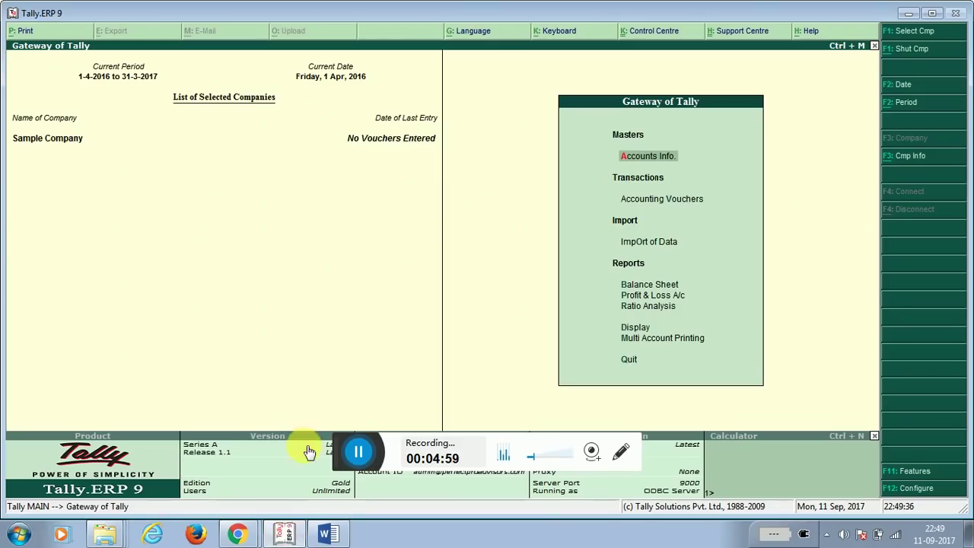
left_click(326, 535)
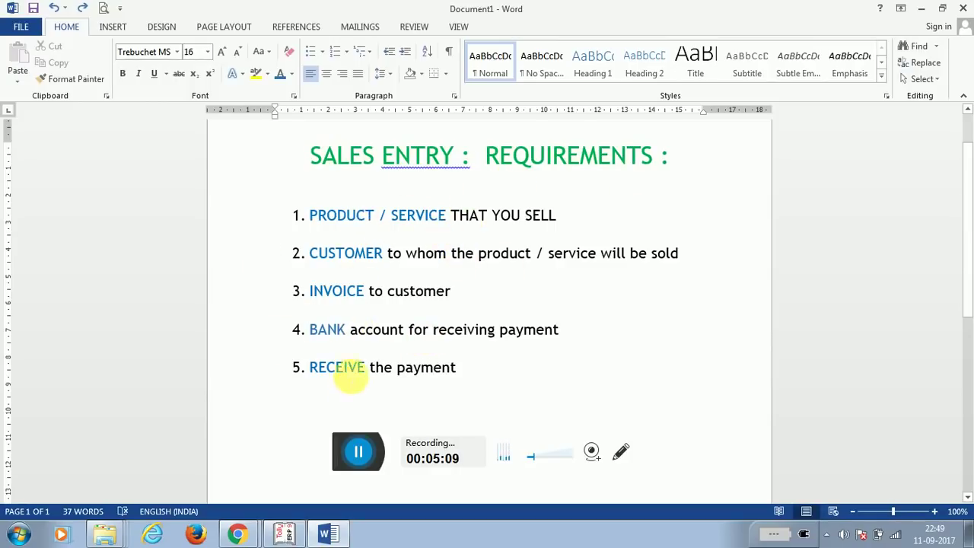
left_click(398, 220)
left_click_drag(399, 219, 525, 216)
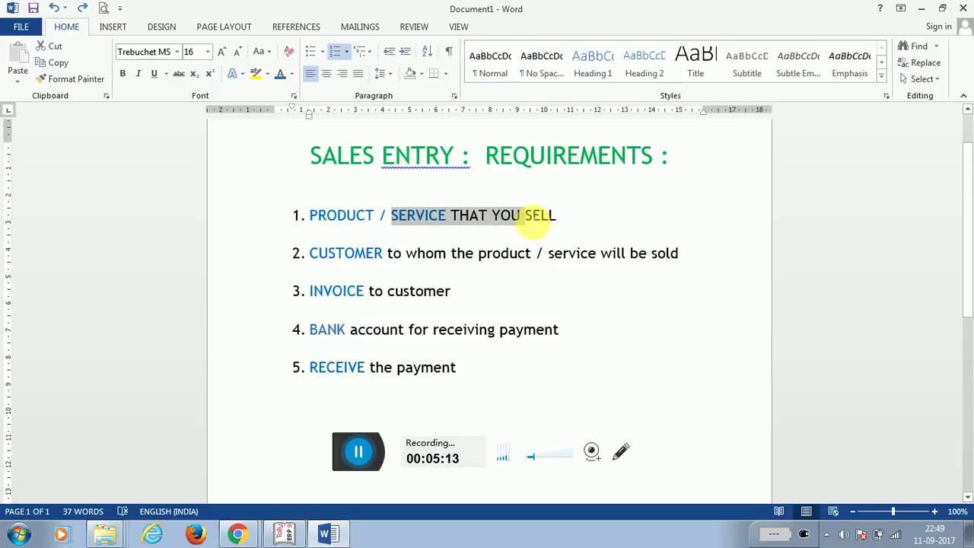
left_click(515, 236)
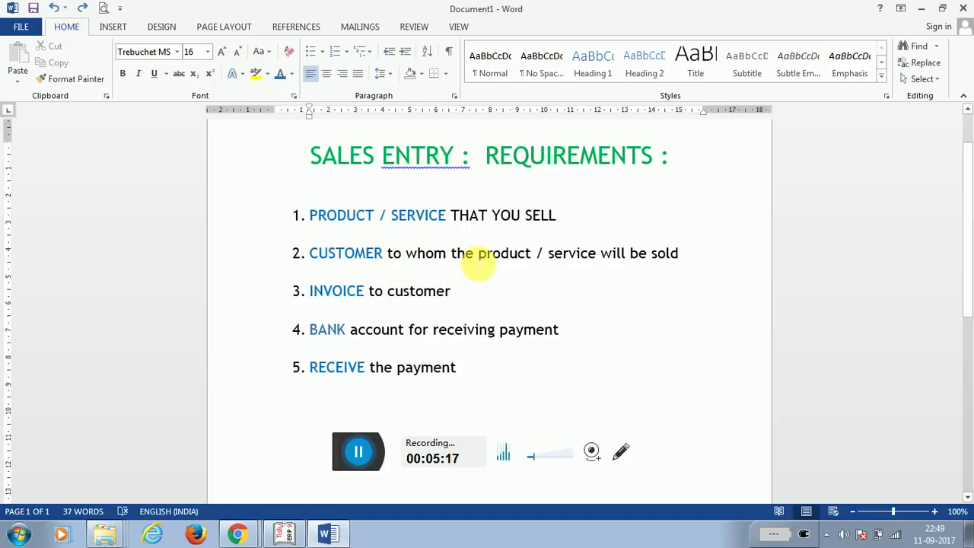
left_click(354, 253)
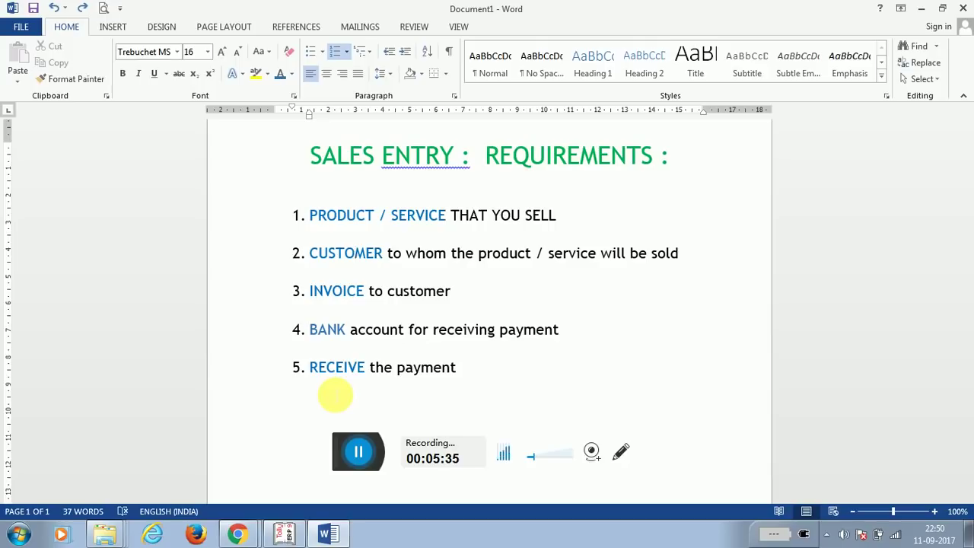
Check the QuickBooks Sales page, highlight "SERVICE THAT YOU SELL" in the Word requirements, and switch to Tally.ERP 9.
left_click(237, 534)
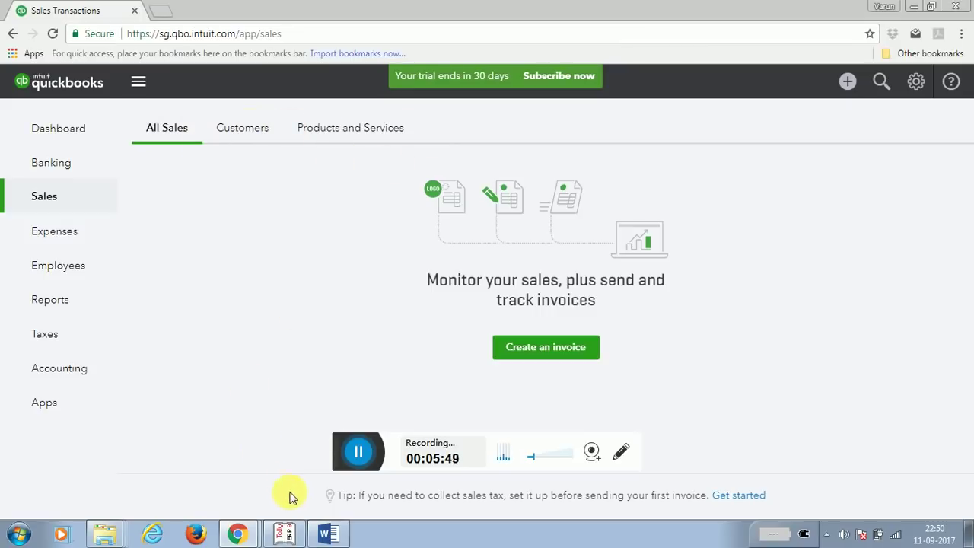
left_click(325, 535)
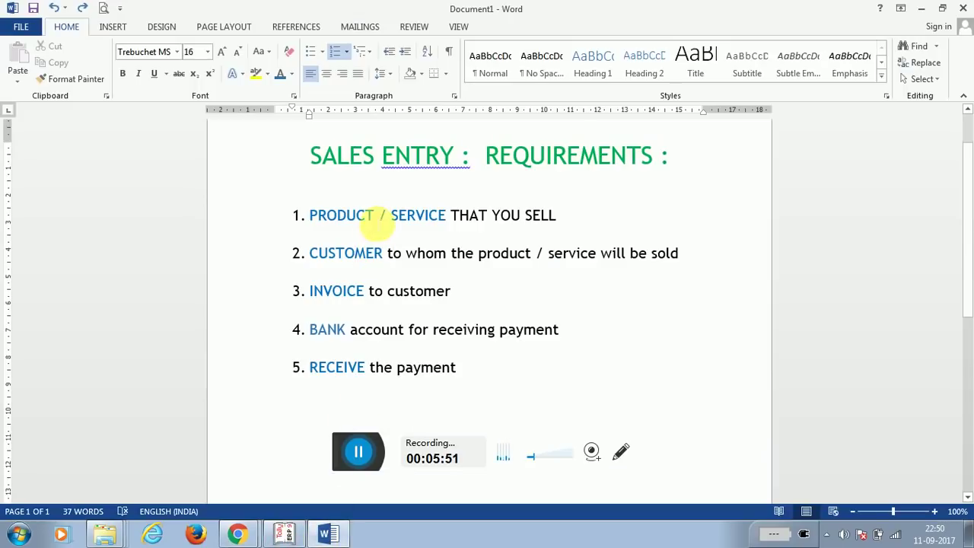
left_click_drag(401, 220, 559, 217)
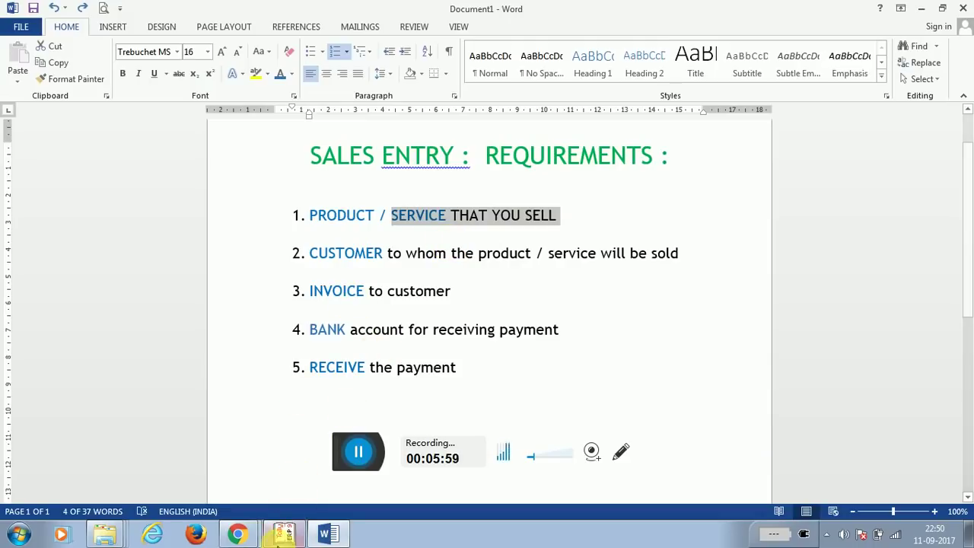
left_click(283, 536)
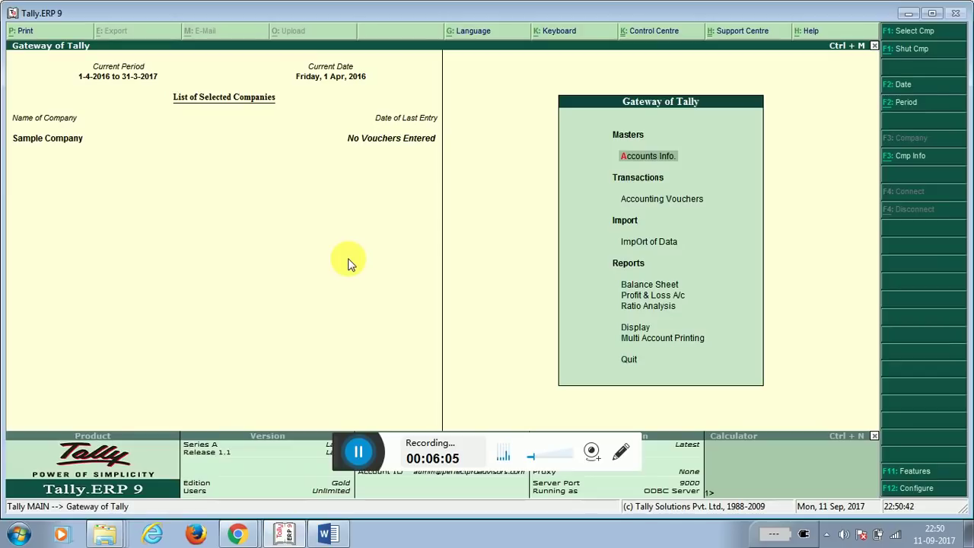
left_click(319, 529)
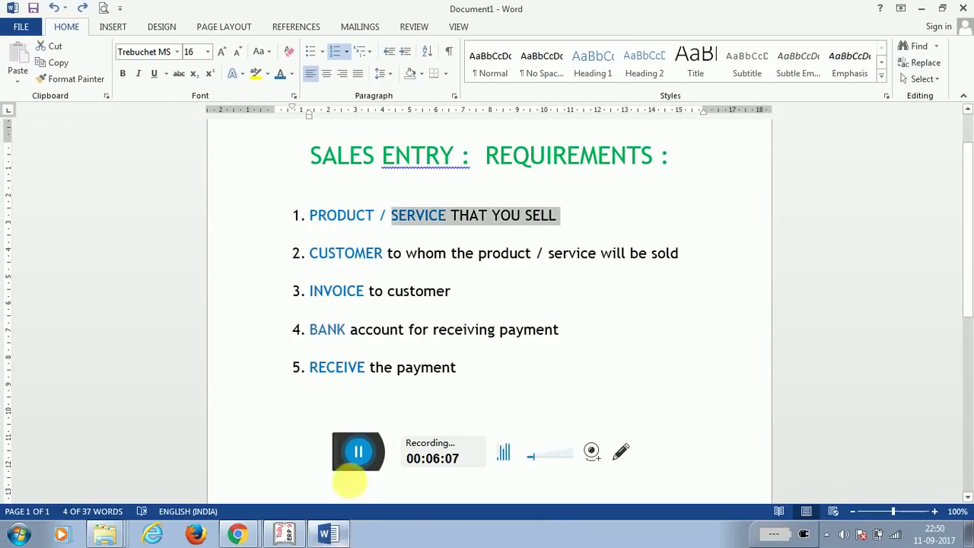
left_click(286, 533)
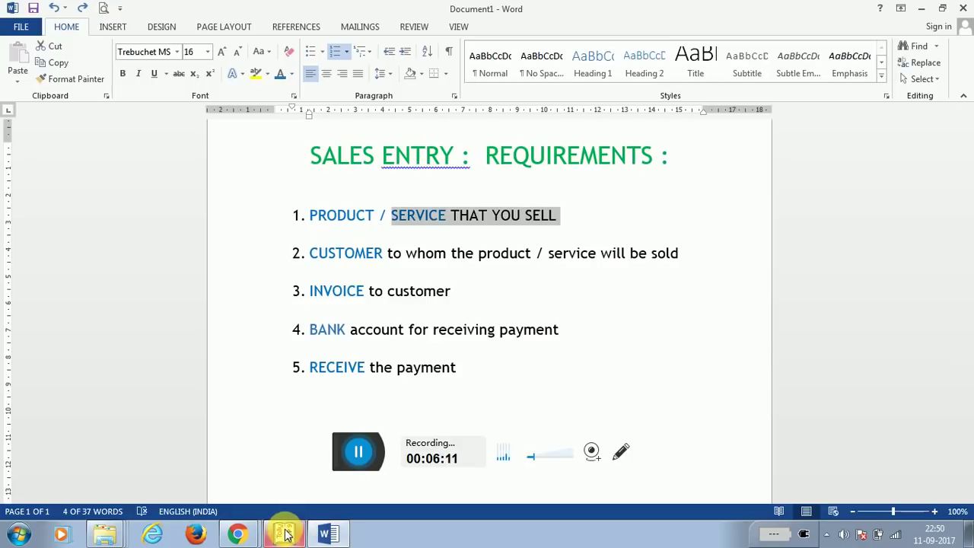
Switch to Tally.ERP 9 and open the form for creating a single ledger for Sample Company.
left_click(286, 535)
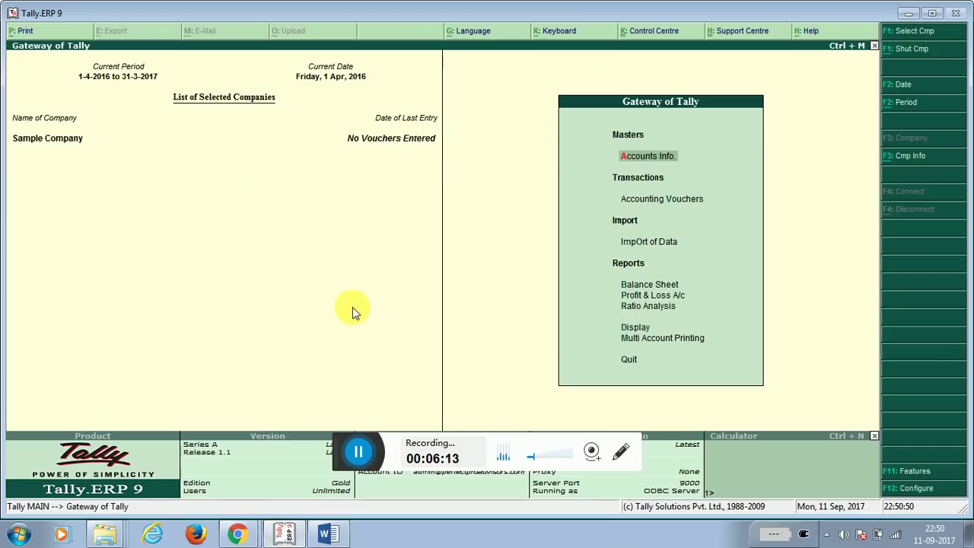
key("Down")
key("Up")
key("Return")
key("Down")
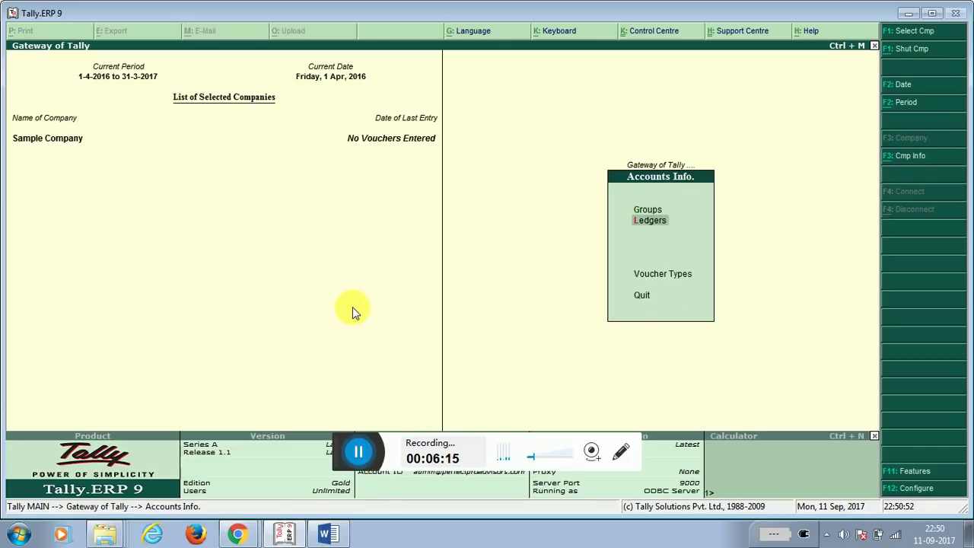
key("Return")
key("Down")
key("Up")
key("Return")
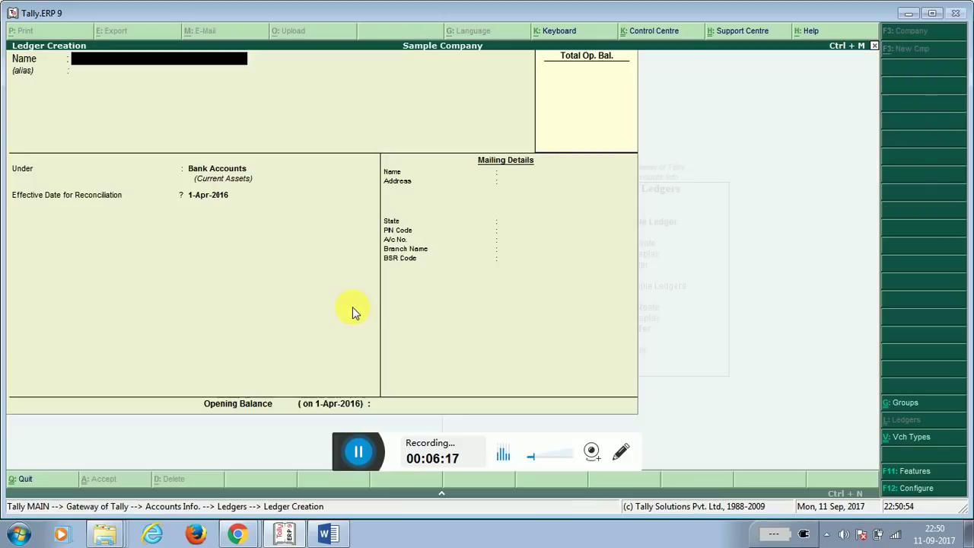
Create the ledger "Advertisement Service" under the Sales Accounts group, leaving the opening balance blank.
type("Advertisement")
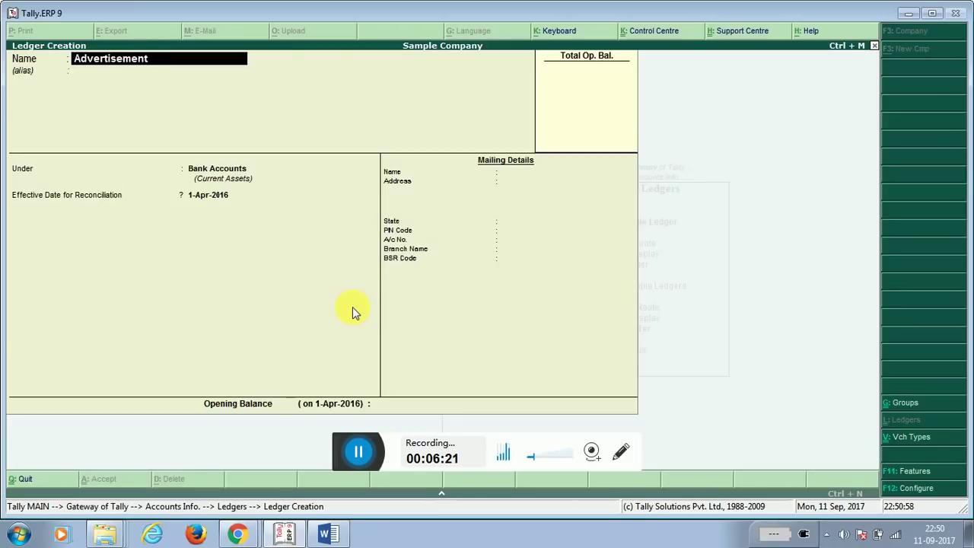
type(" Service")
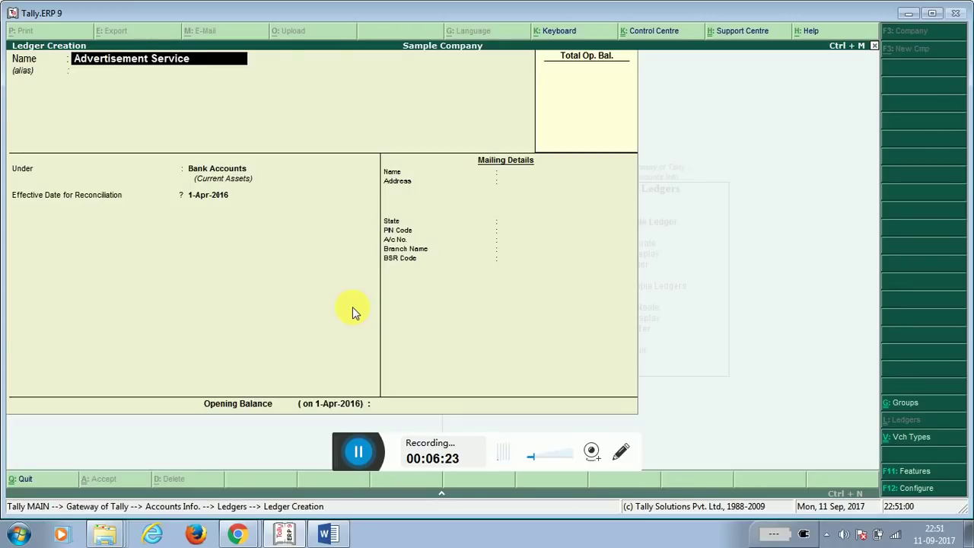
key("Return")
key("Return")
type("Sale")
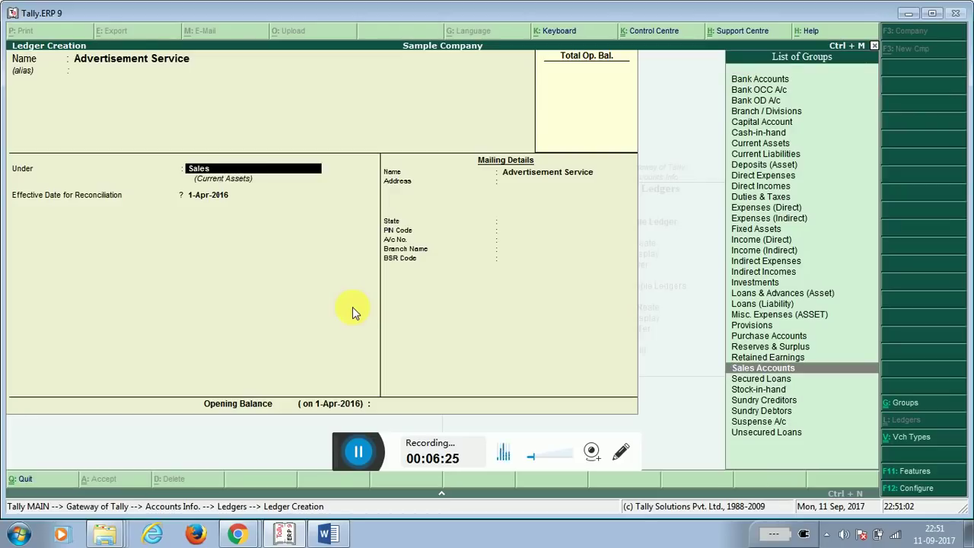
type("s")
key("Return")
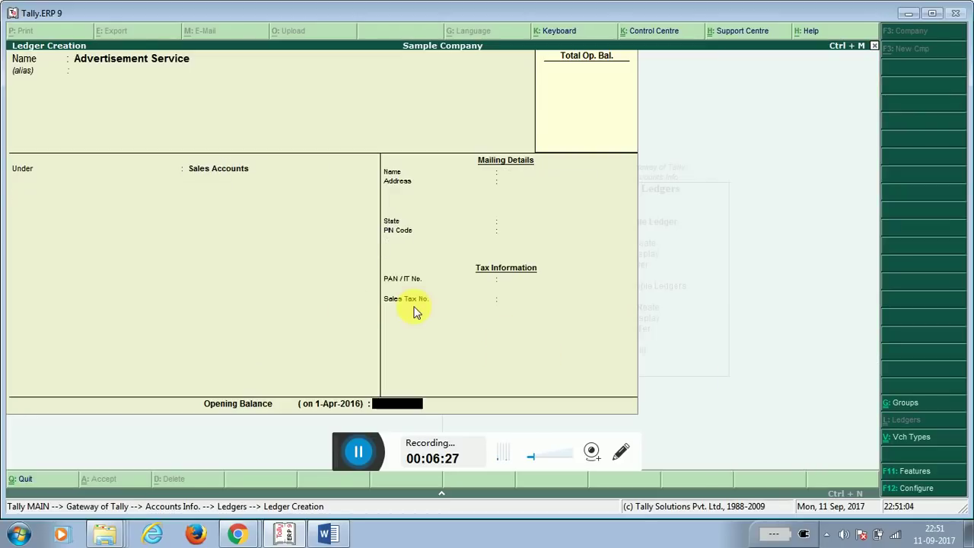
key("Return")
key("Return")
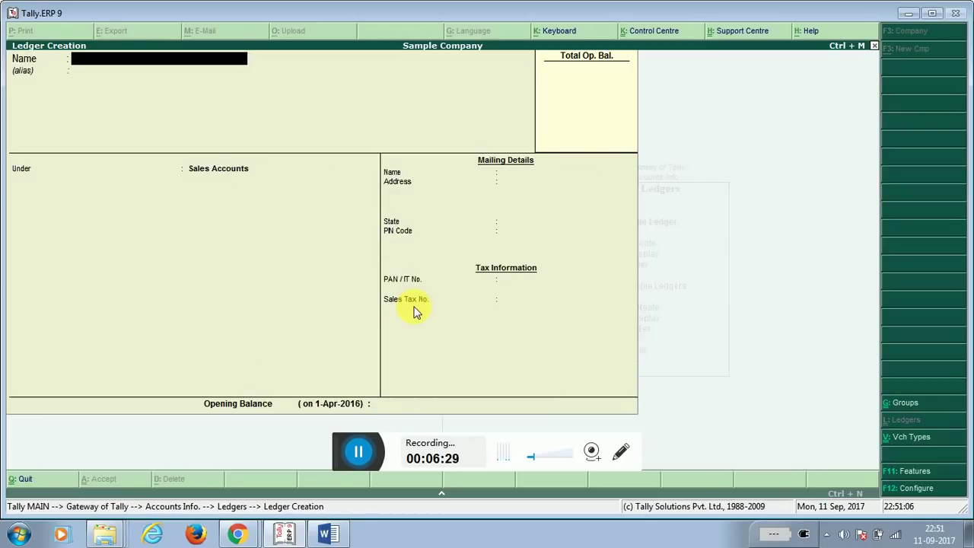
Read the CUSTOMER requirement in the Word document and return to Tally.ERP 9.
left_click(328, 533)
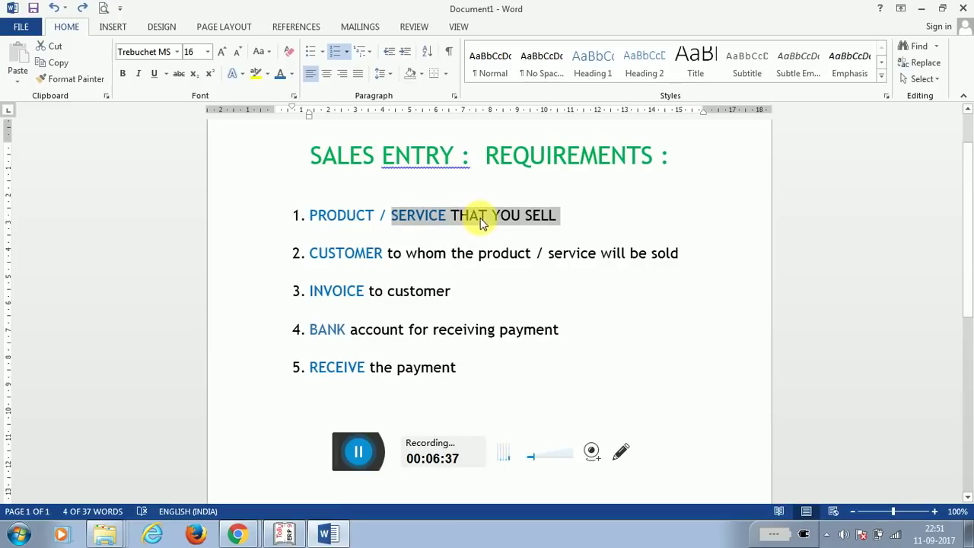
left_click(345, 254)
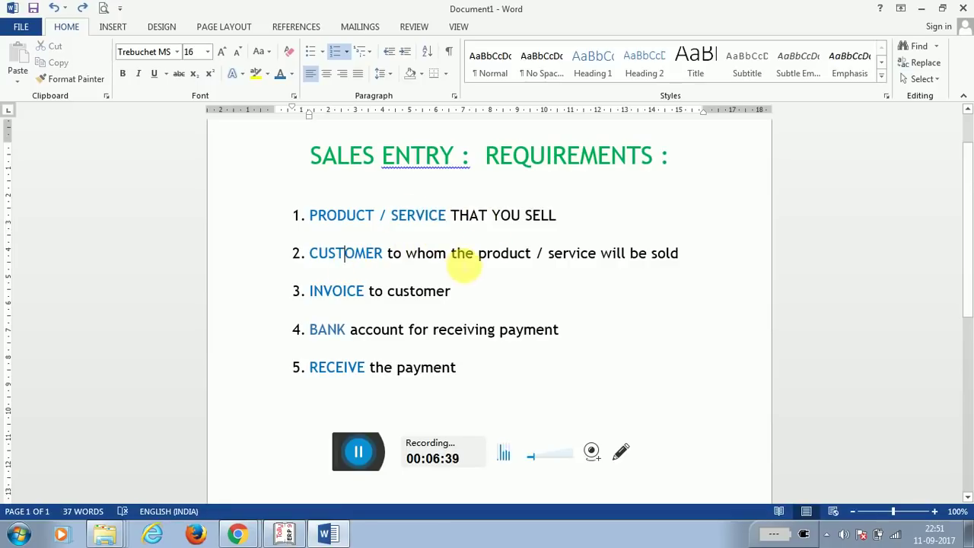
left_click(283, 534)
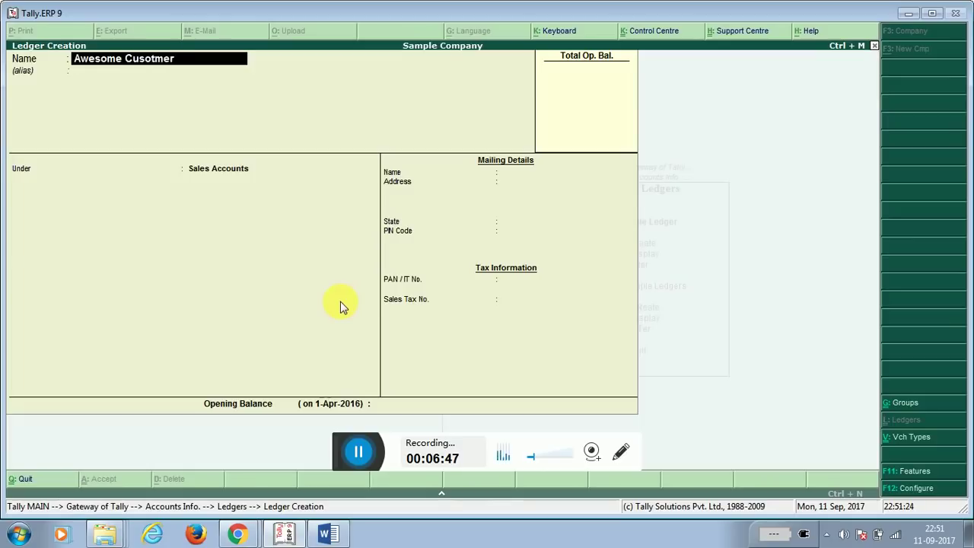
Create the ledger "Awesome Customer" under Sundry Debtors, keeping bill-by-bill balances at Yes and the mailing and tax details blank.
key("Return")
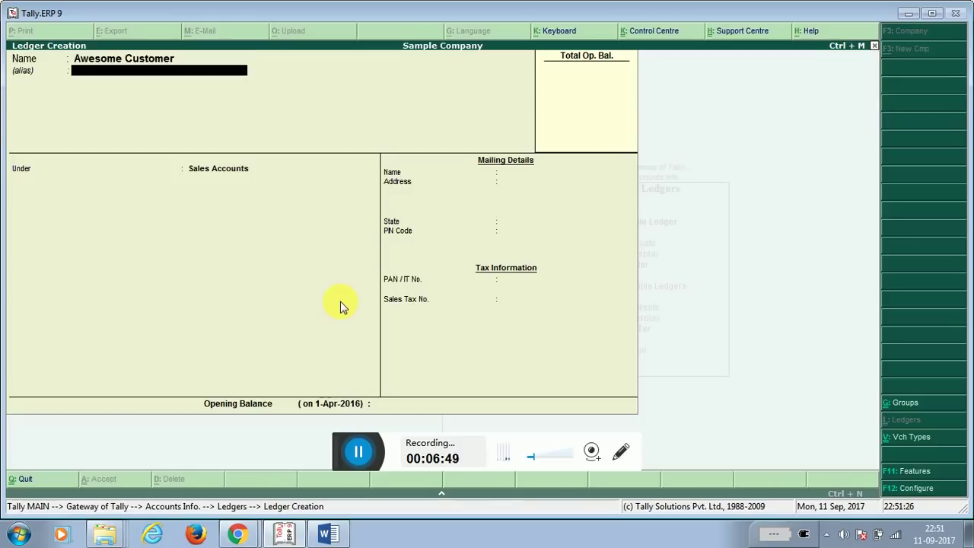
key("Return")
type("Sundry")
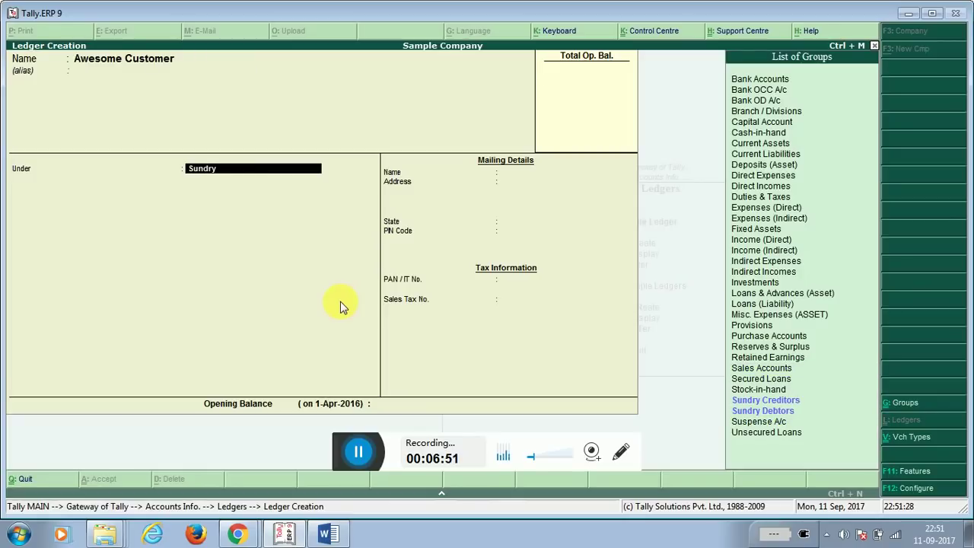
type(" De")
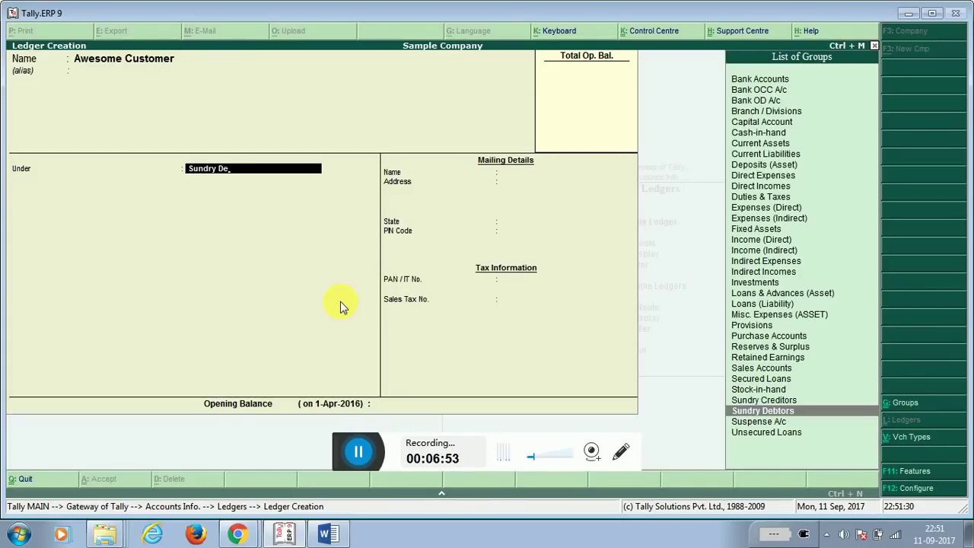
key("Return")
key("Return")
key("Return")
key("Return")
key("Return")
key("Return")
key("Return")
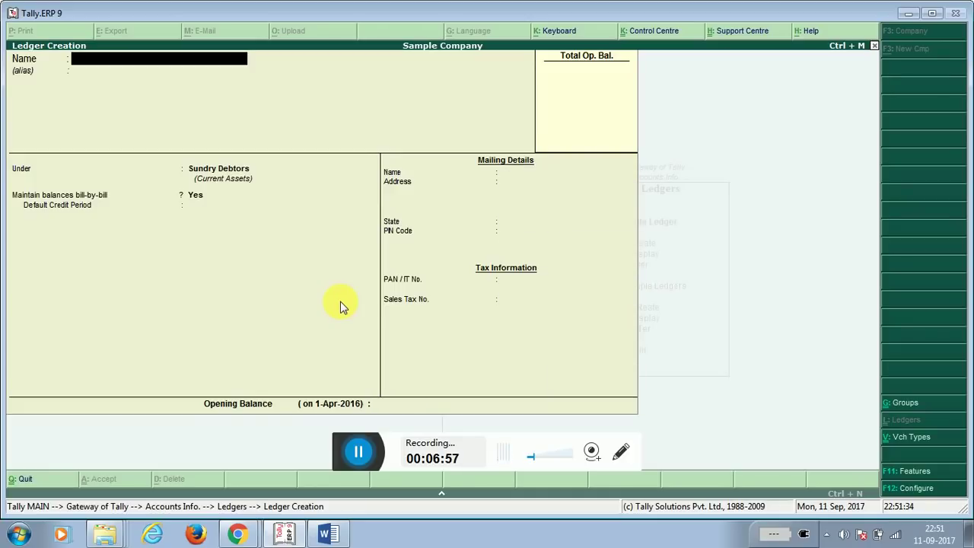
Check the next requirement in Word, and leave Tally's ledger creation to return to the Gateway of Tally.
left_click(328, 534)
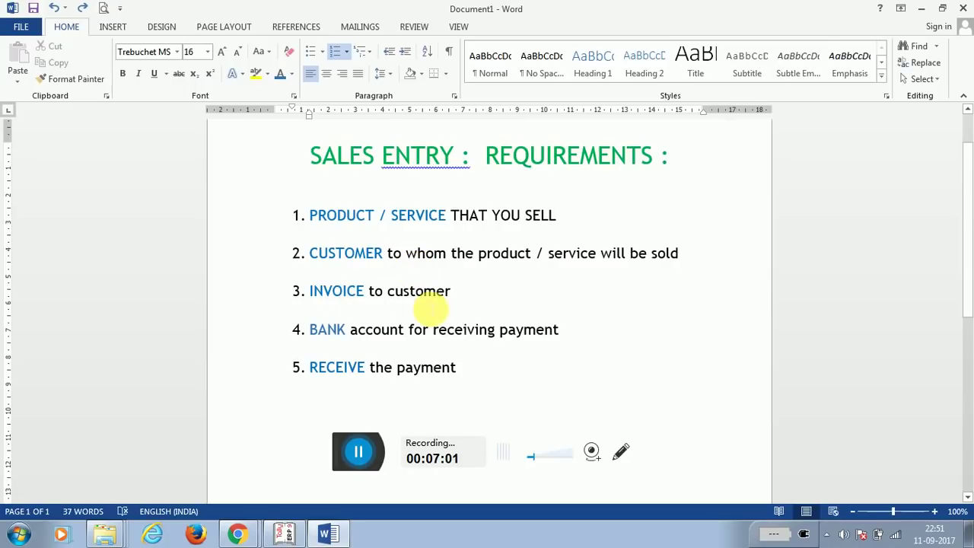
left_click(285, 534)
key("Escape")
key("y")
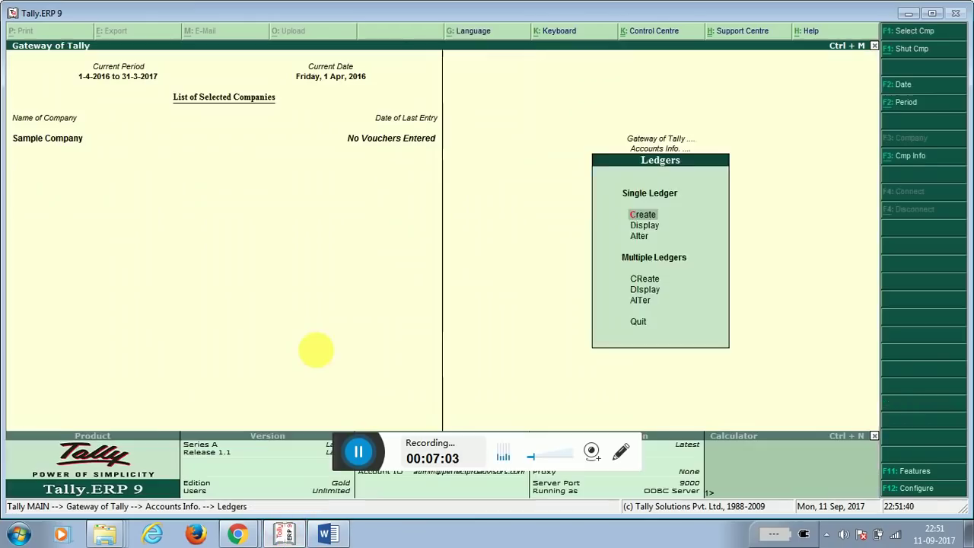
key("Escape")
key("Escape")
key("Escape")
key("n")
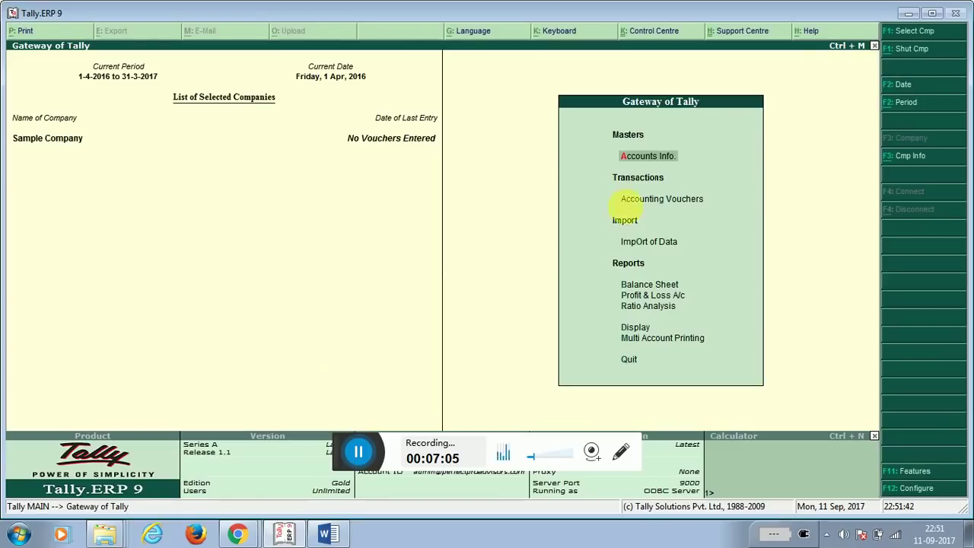
Start a sales accounting voucher dated 1-Apr-2016 in voucher mode, leaving the reference blank.
left_click(675, 201)
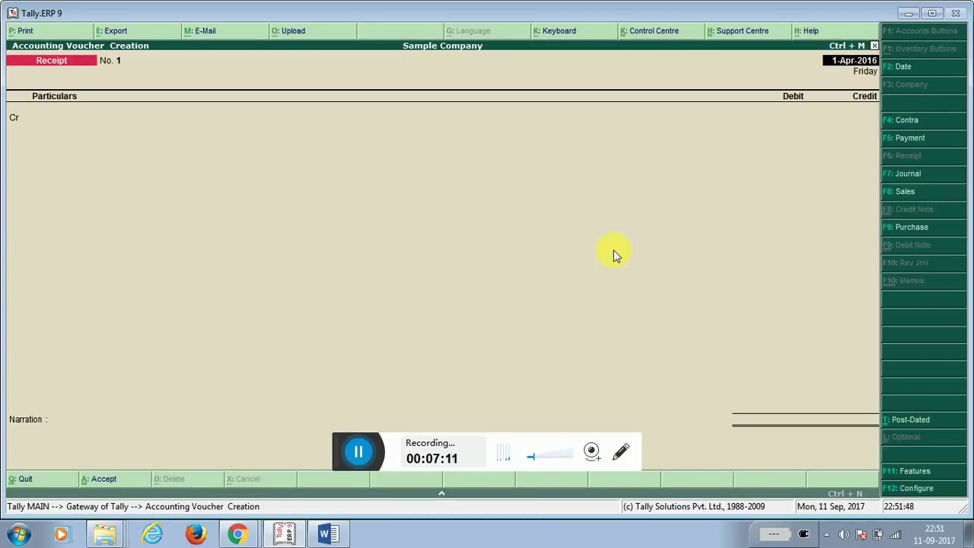
left_click(900, 193)
key("Return")
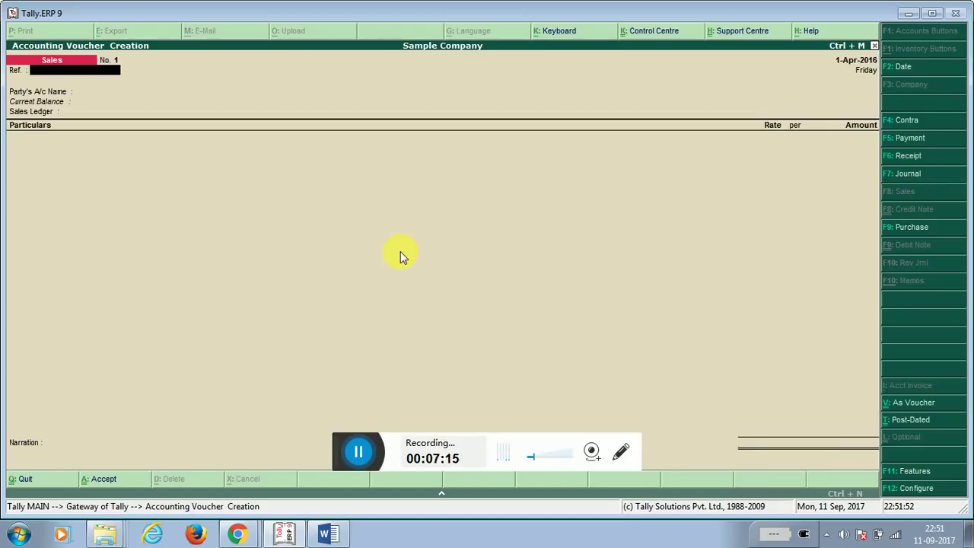
left_click(909, 402)
key("Return")
key("Return")
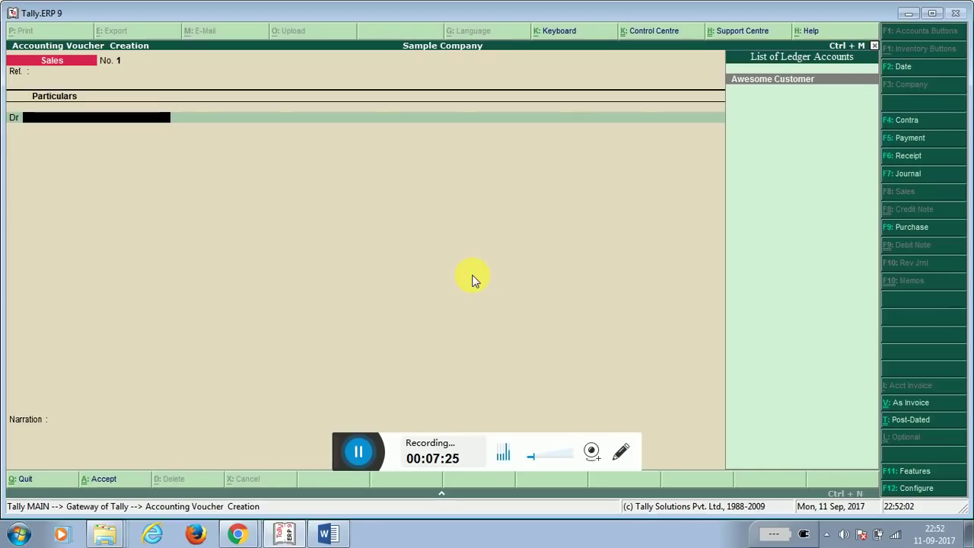
Debit Awesome Customer 10,000.00 as New Ref 1 and credit Advertisement Service with the same amount.
key("Return")
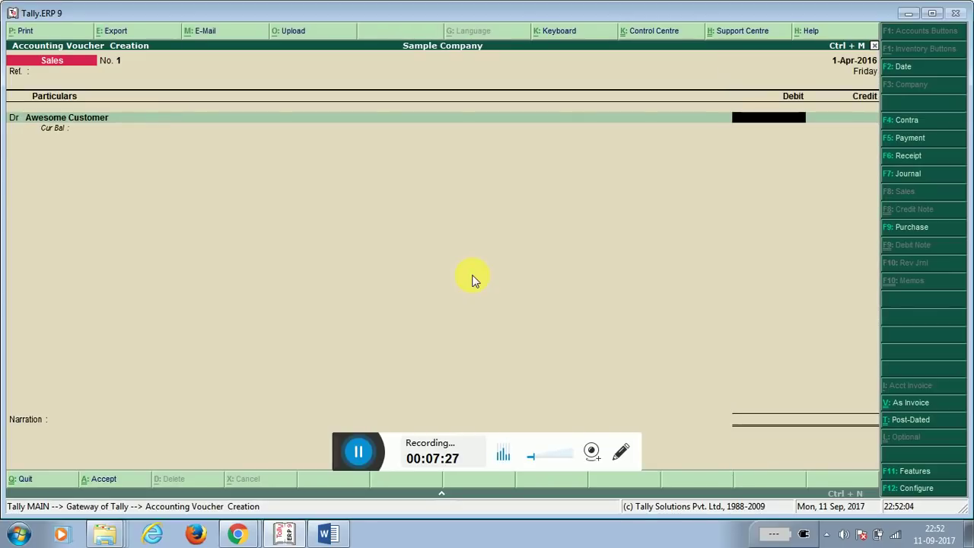
key("Return")
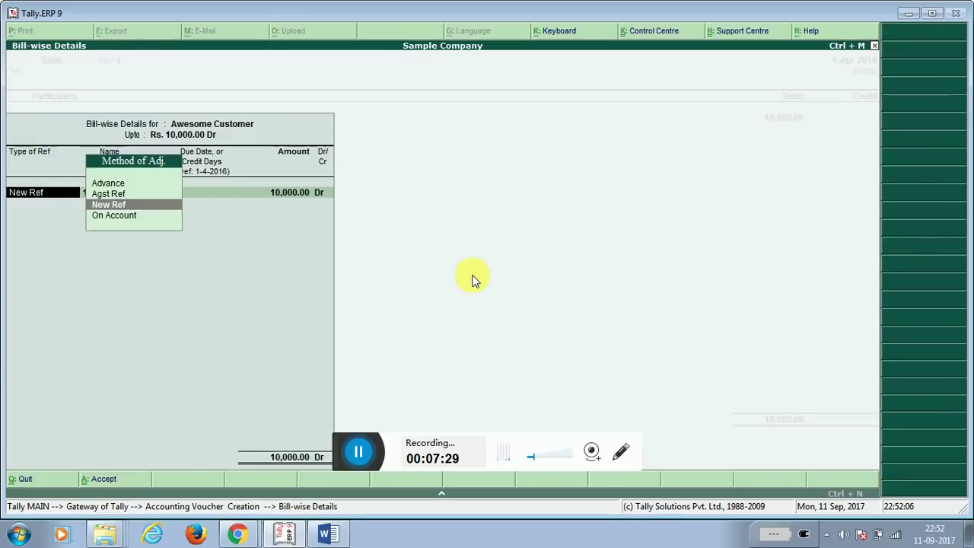
key("Return")
key("Return")
key("Return")
key("Return")
key("Return")
key("Return")
key("Return")
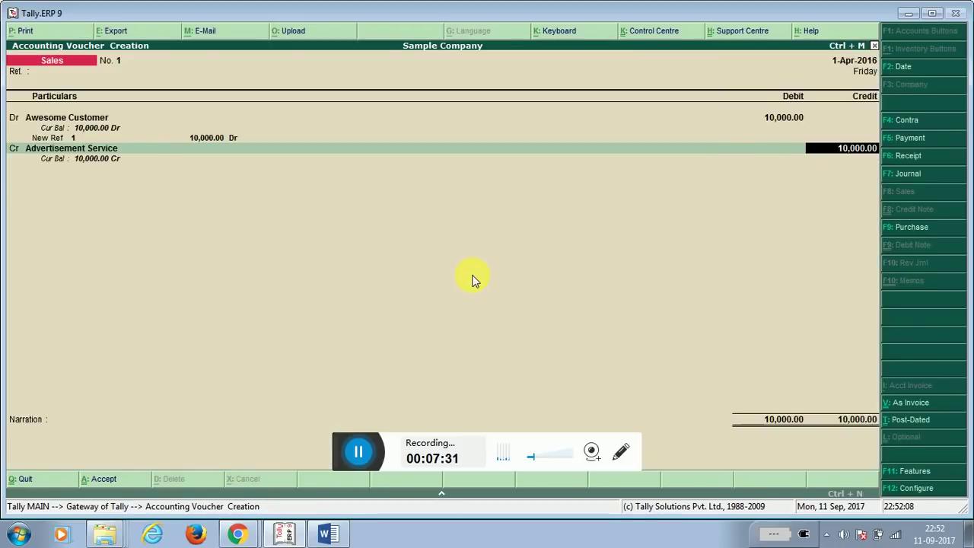
Recheck the credited ledger, enter the narration "sales for the month of apr 2016" and save the sales voucher.
key("BackSpace")
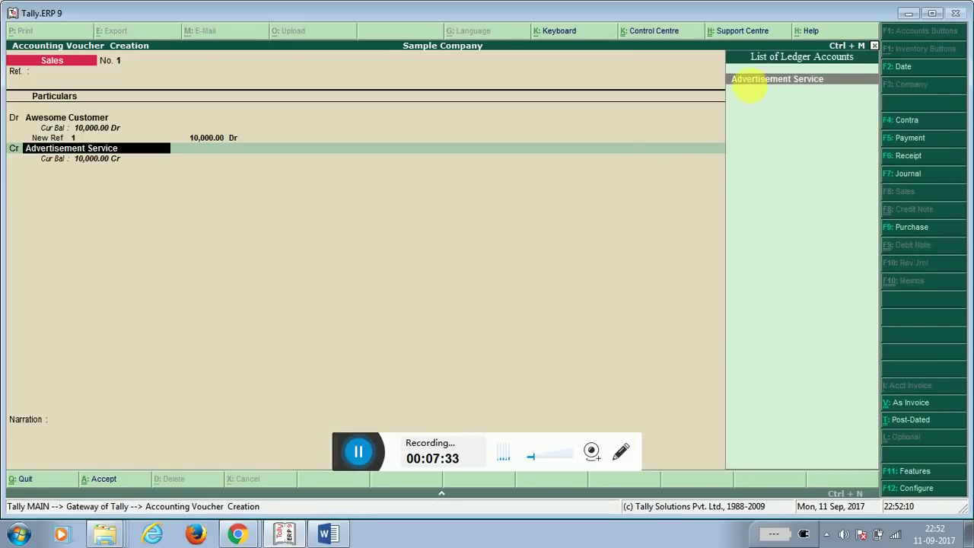
key("Return")
key("Return")
key("Return")
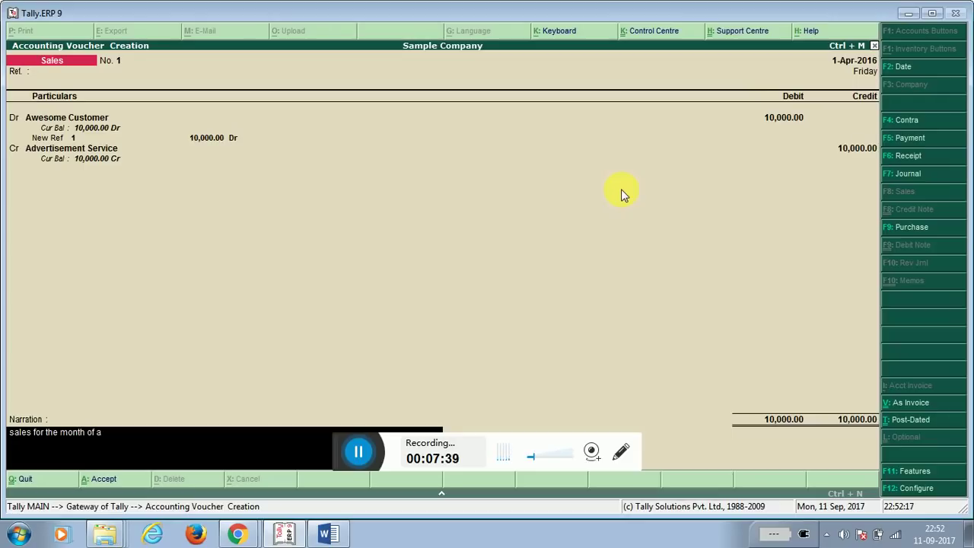
type("sales for the month of apr 2016")
key("Return")
key("Return")
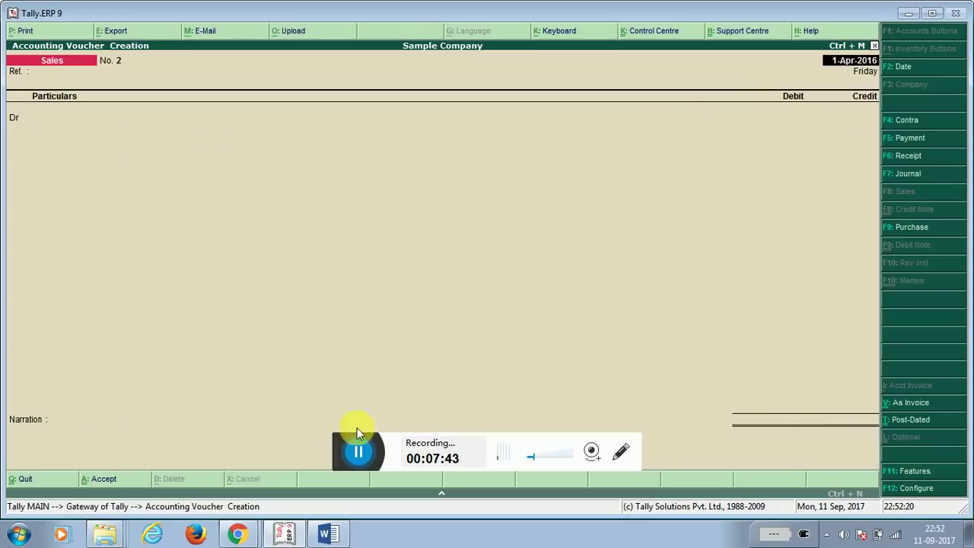
Review the INVOICE, BANK and RECEIVE requirements in the Word document, highlighting each in turn.
left_click(327, 535)
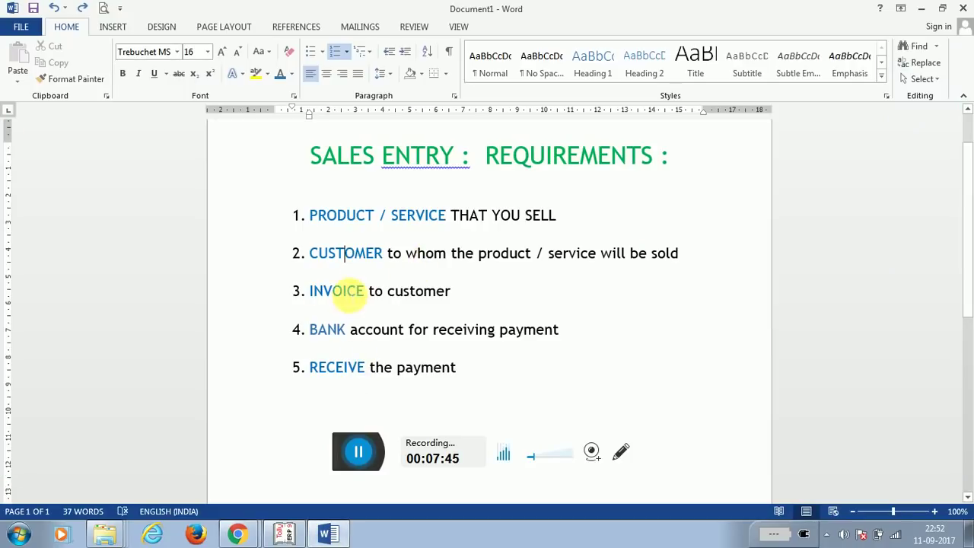
left_click_drag(349, 294, 457, 291)
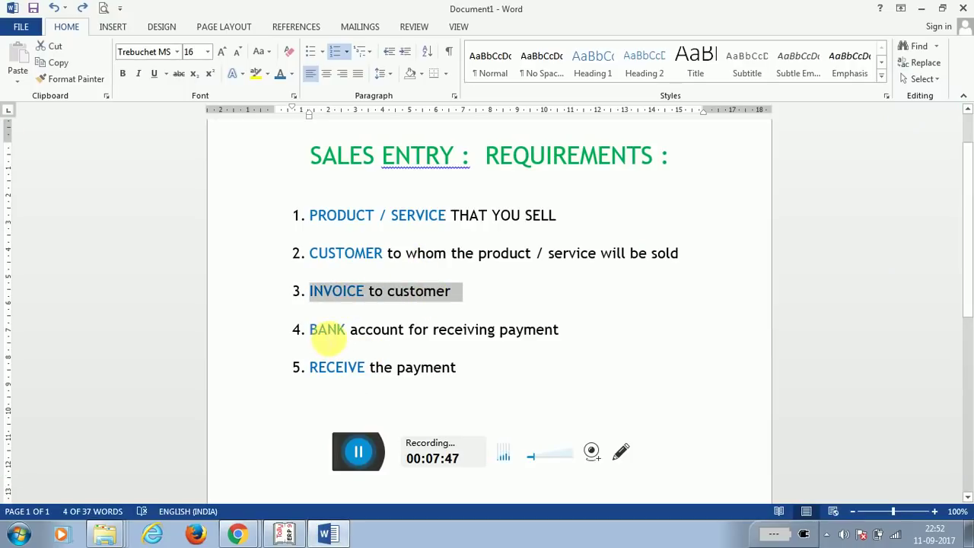
left_click_drag(328, 335, 407, 330)
left_click_drag(342, 367, 395, 373)
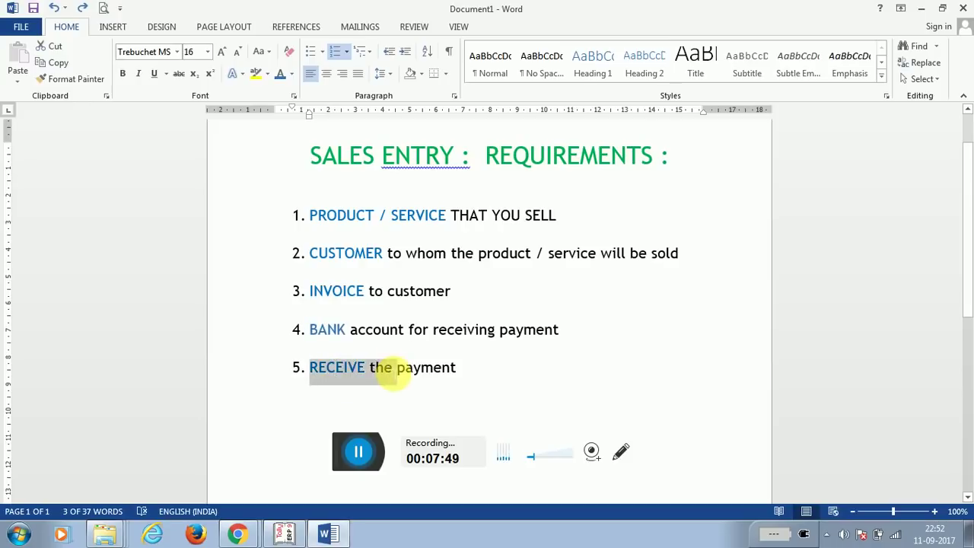
Return to Tally.ERP 9, leave the blank second sales voucher and open the single ledger creation form.
left_click(285, 533)
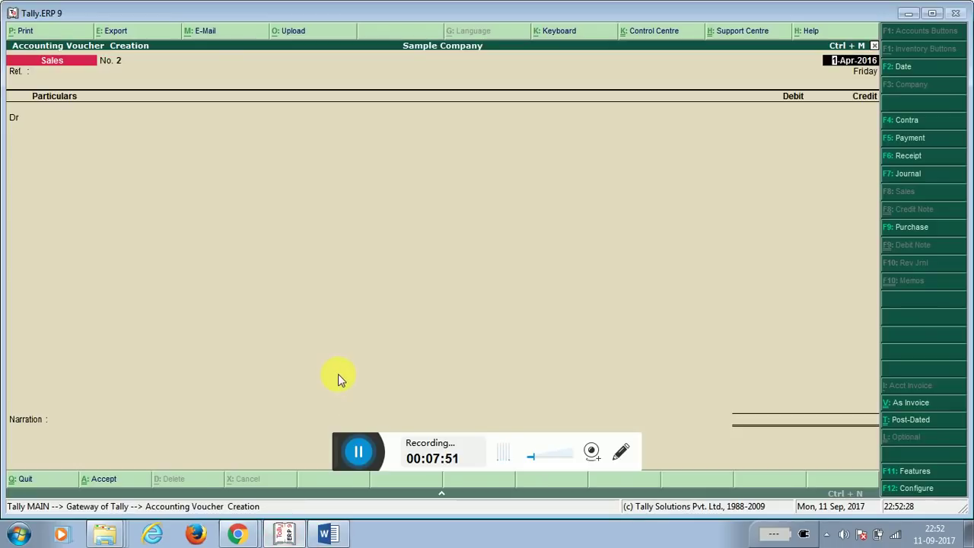
key("Escape")
key("y")
key("Escape")
key("Escape")
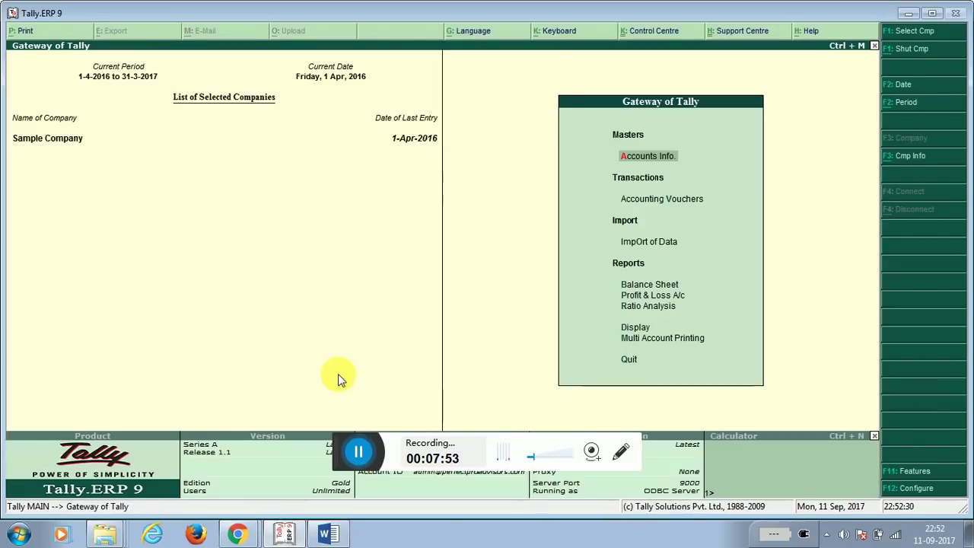
left_click(629, 159)
key("Down")
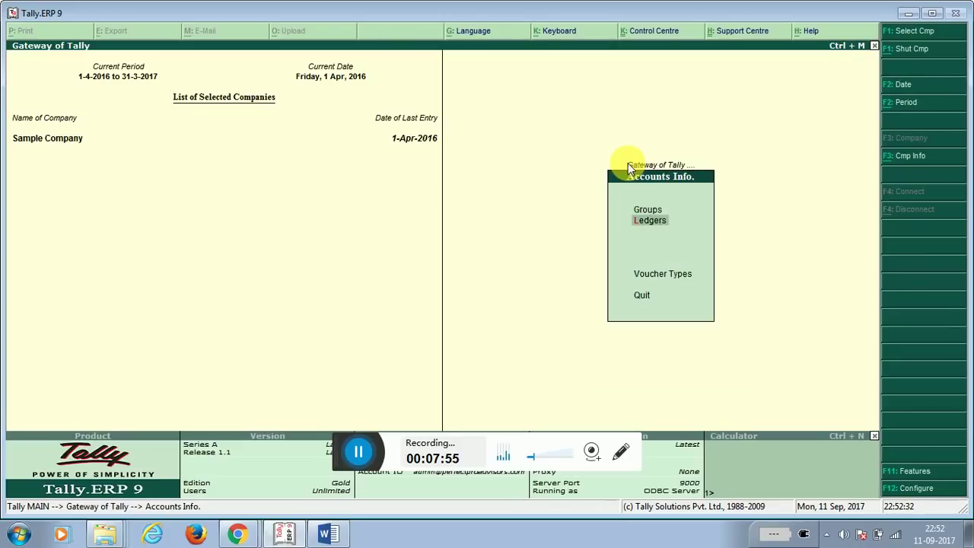
key("Return")
key("Up")
key("Return")
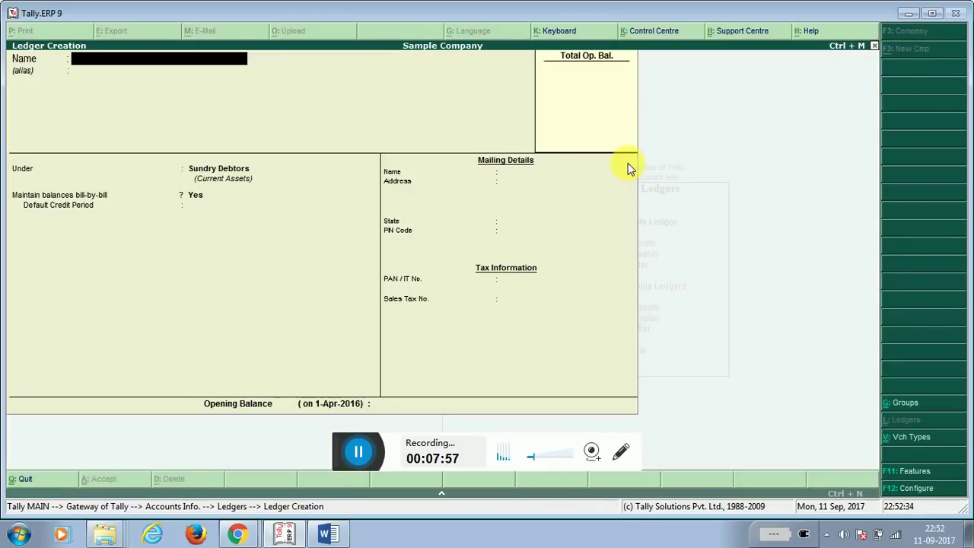
Name the new ledger Bank of Delhi and group it under Bank Accounts.
type("Bank of Delhi")
key("Return")
key("Return")
type("Ban")
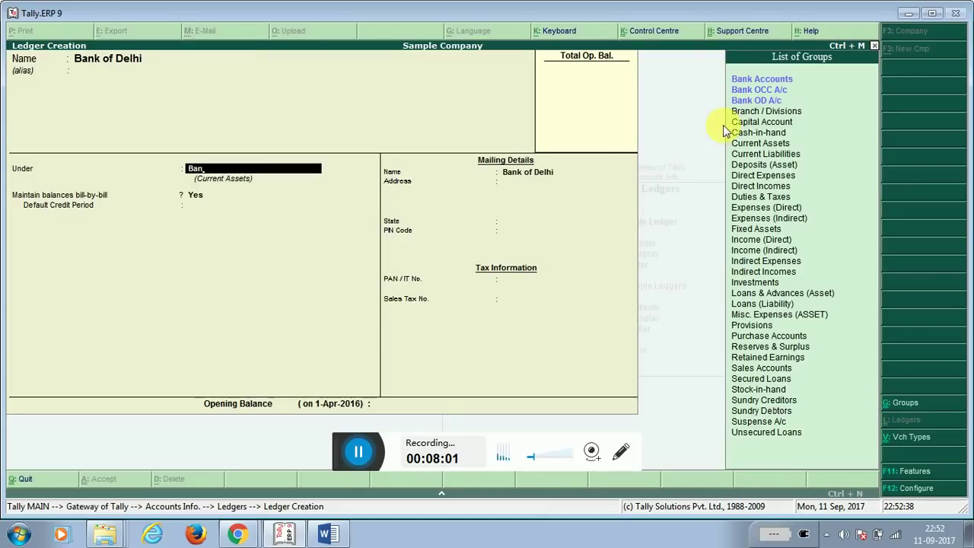
left_click(756, 80)
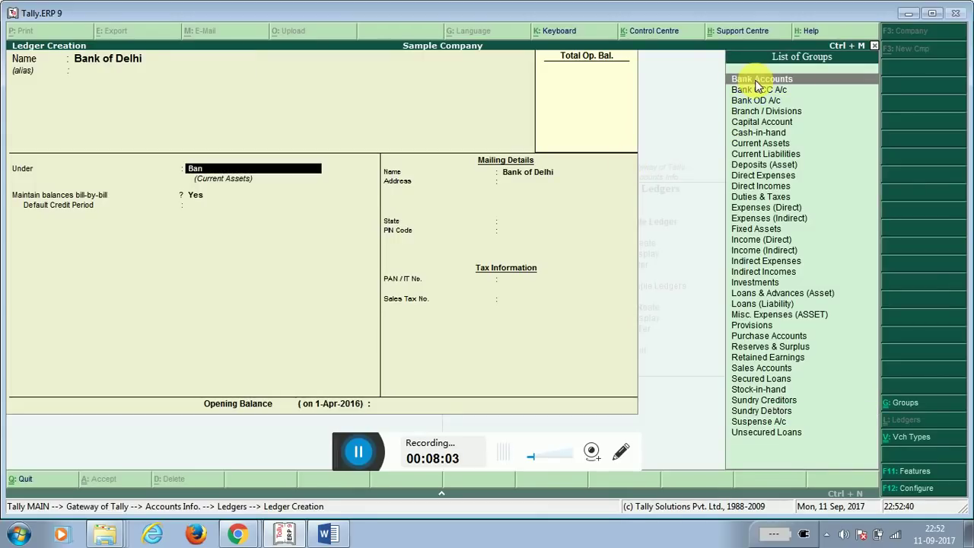
key("Return")
Keep the default reconciliation date, leave the bank's mailing and account details blank, and save the ledger.
key("Return")
key("Return")
key("Return")
key("Return")
key("Return")
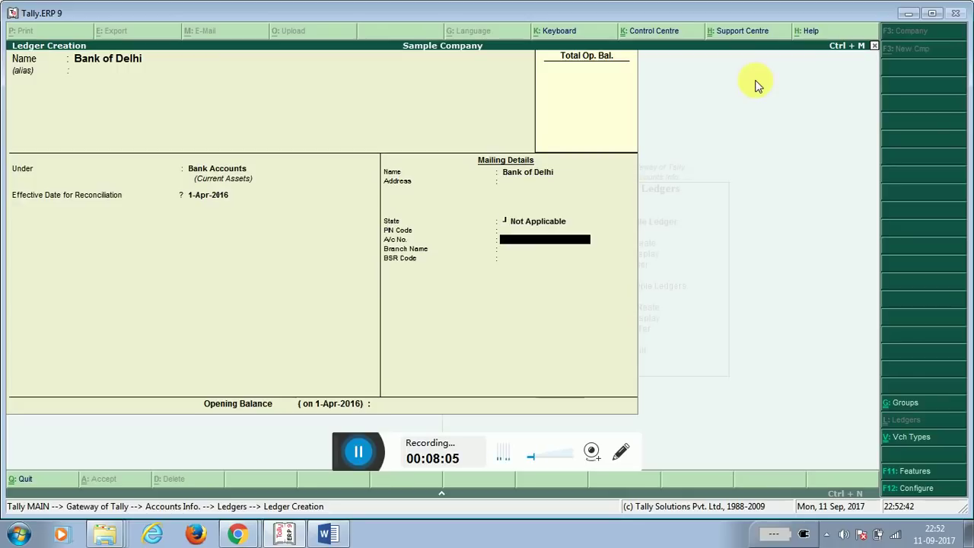
key("Return")
key("Return")
key("Return")
key("Return")
key("Return")
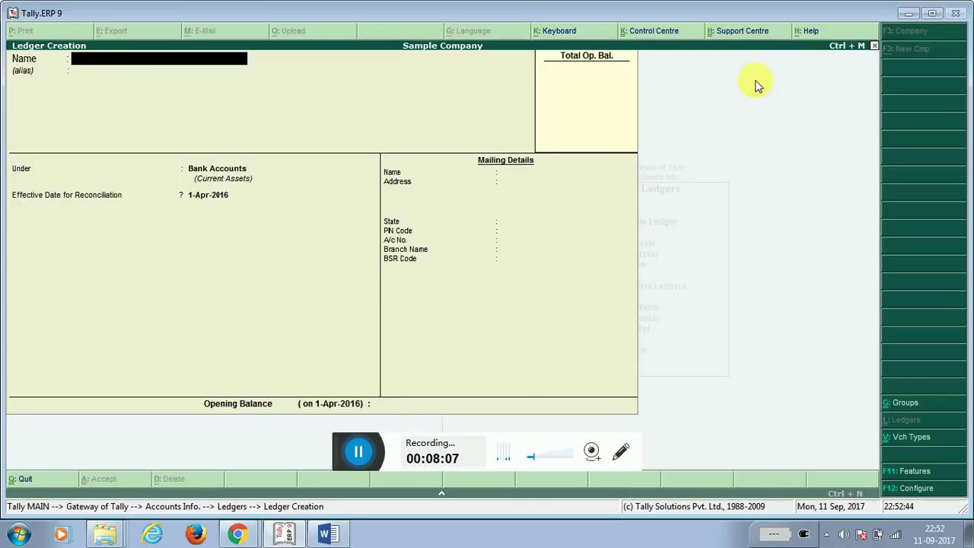
Leave ledger creation, decline quitting the program, and open a new receipt voucher.
key("Escape")
key("Escape")
key("Escape")
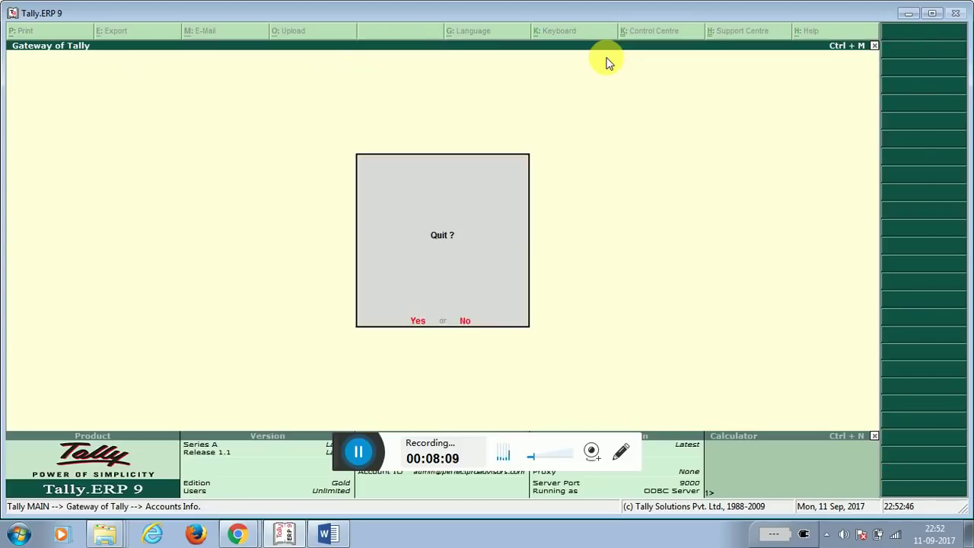
key("n")
key("Down")
key("Return")
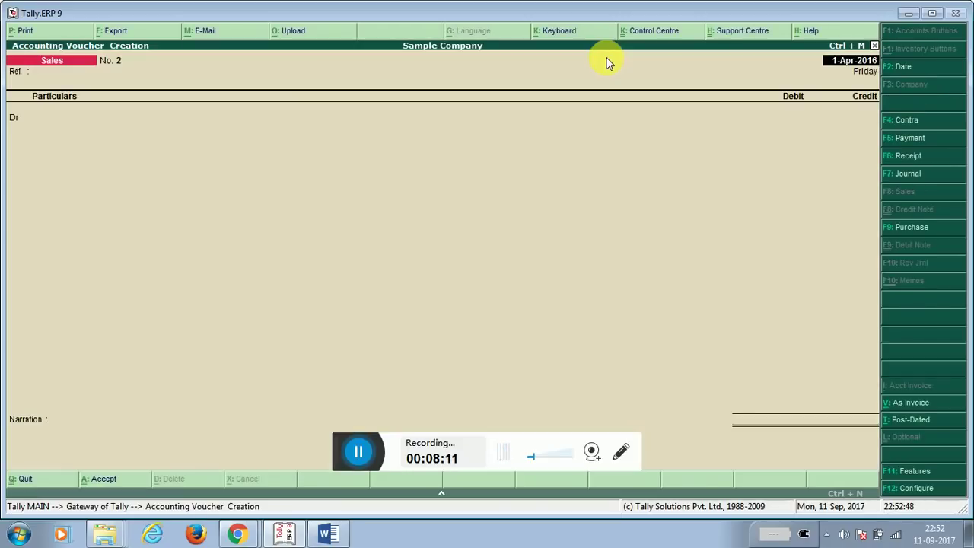
left_click(906, 156)
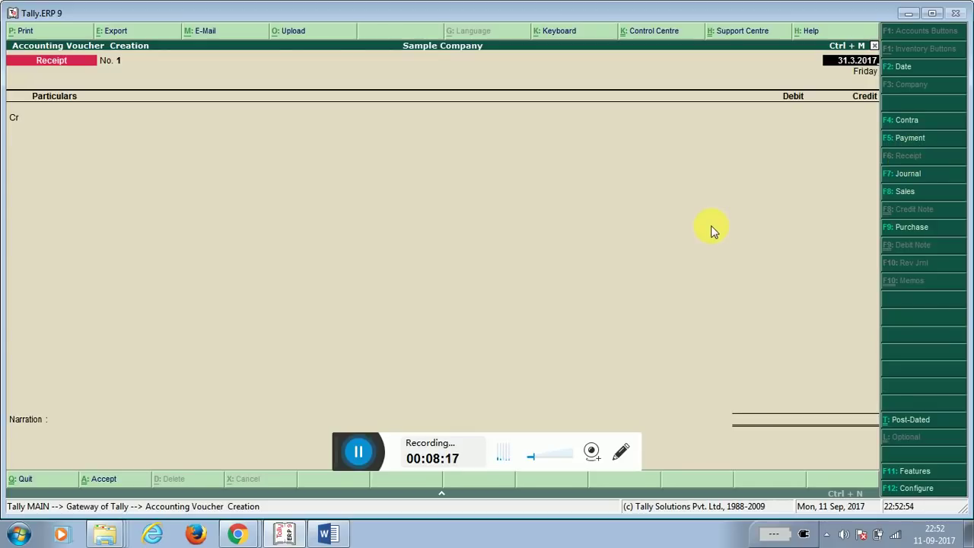
Date the receipt 31.3.2017 and credit Awesome Customer 10,000.00 as Agst Ref 1.
key("Return")
key("Down")
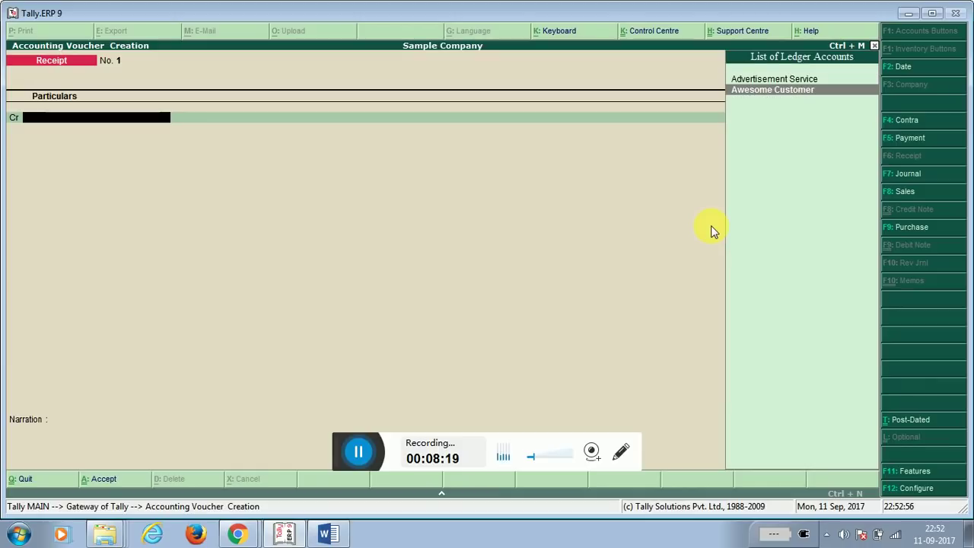
key("Return")
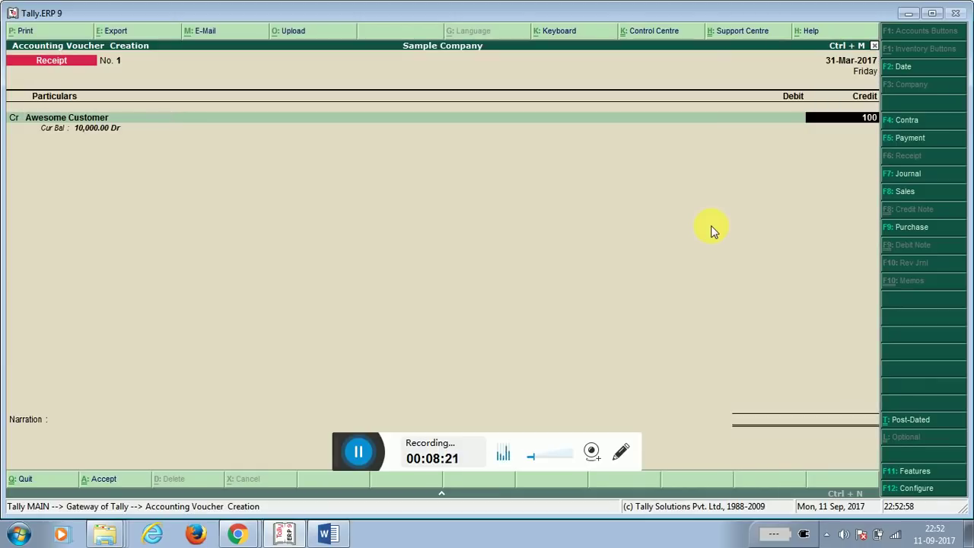
type("10000")
key("Return")
key("Return")
key("Return")
key("Return")
key("Return")
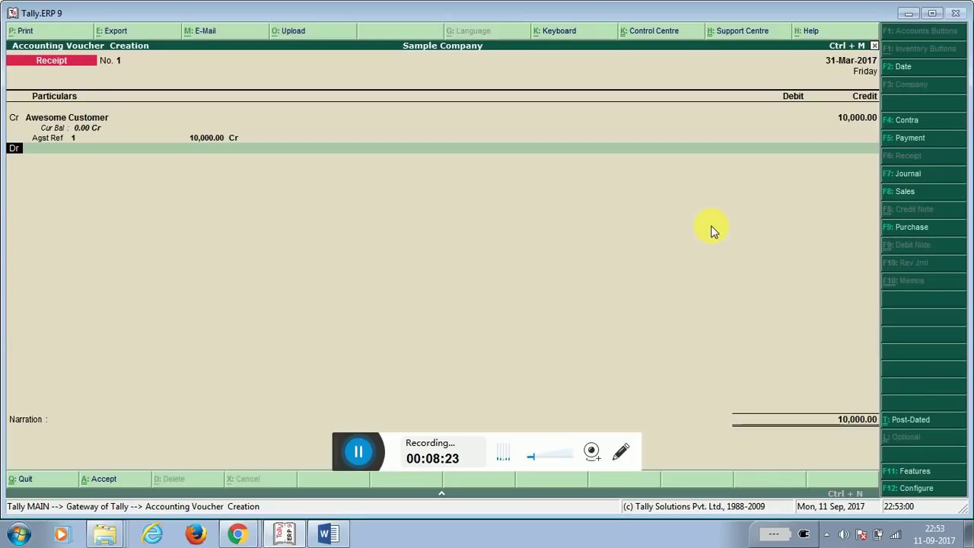
Debit Bank of Delhi 10,000.00, enter the narration "payment from customer ch" and save the receipt voucher.
key("Return")
key("Down")
key("Down")
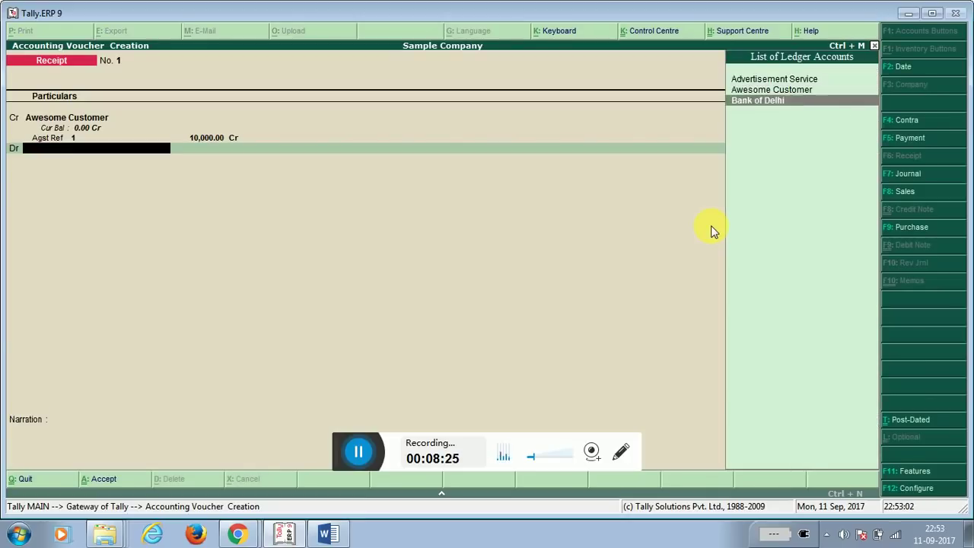
key("Return")
key("Return")
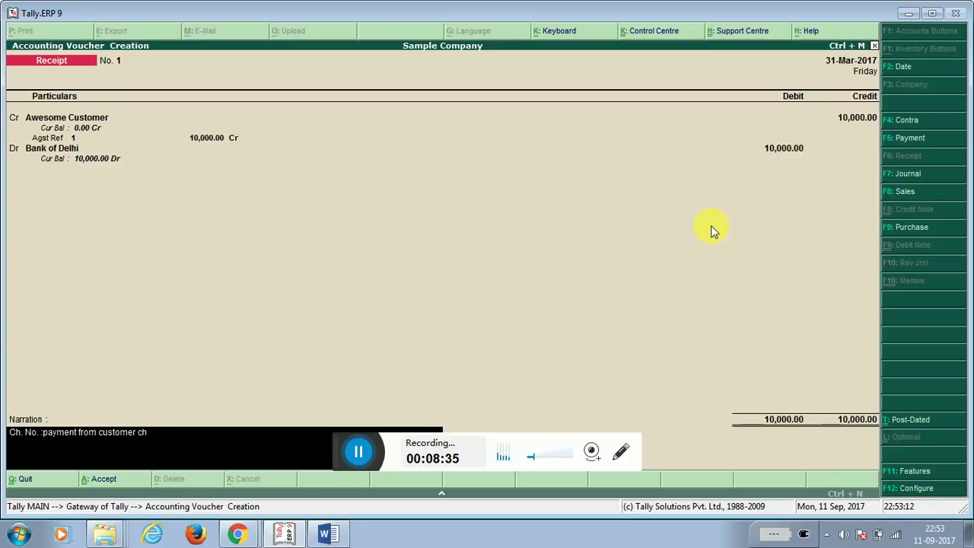
key("Return")
key("y")
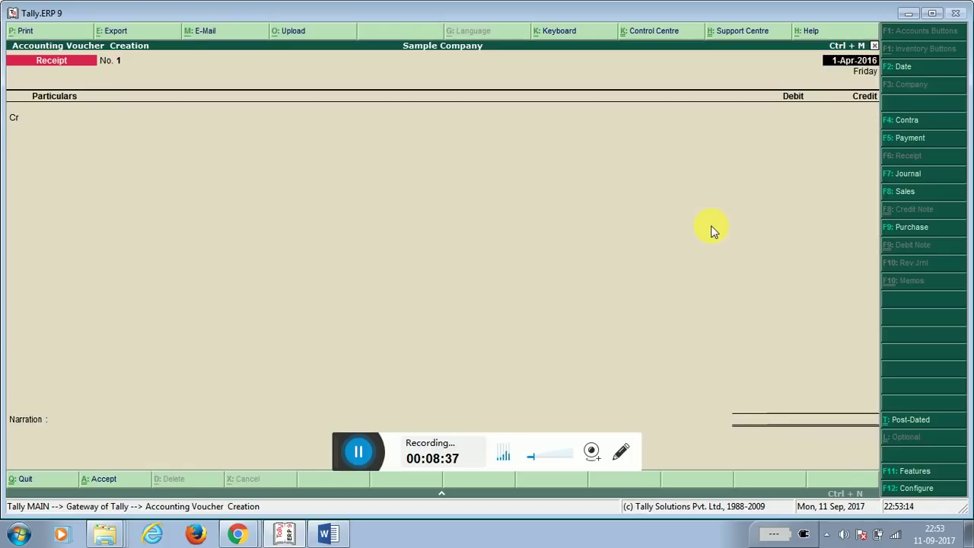
Review the sales entry requirements in Word and switch to QuickBooks Online in Chrome.
left_click(339, 529)
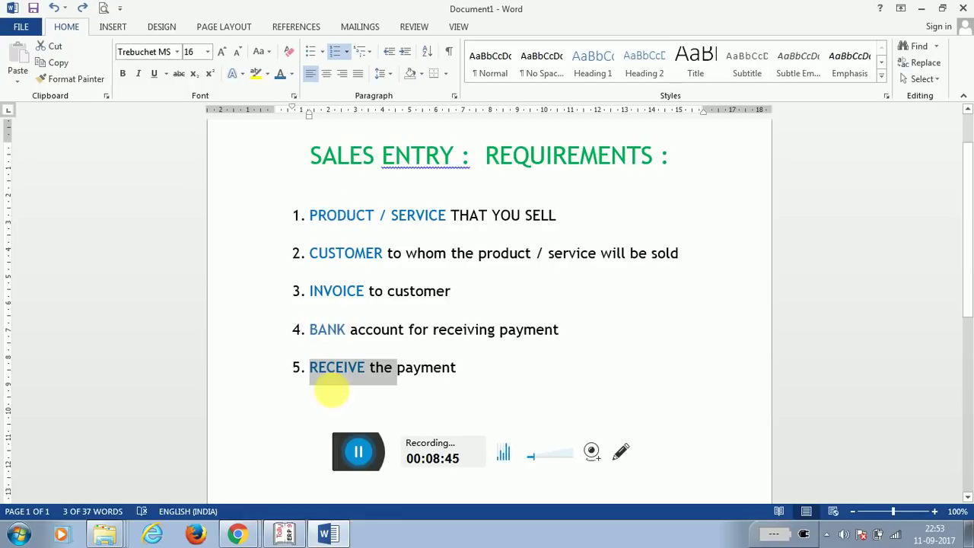
left_click(284, 535)
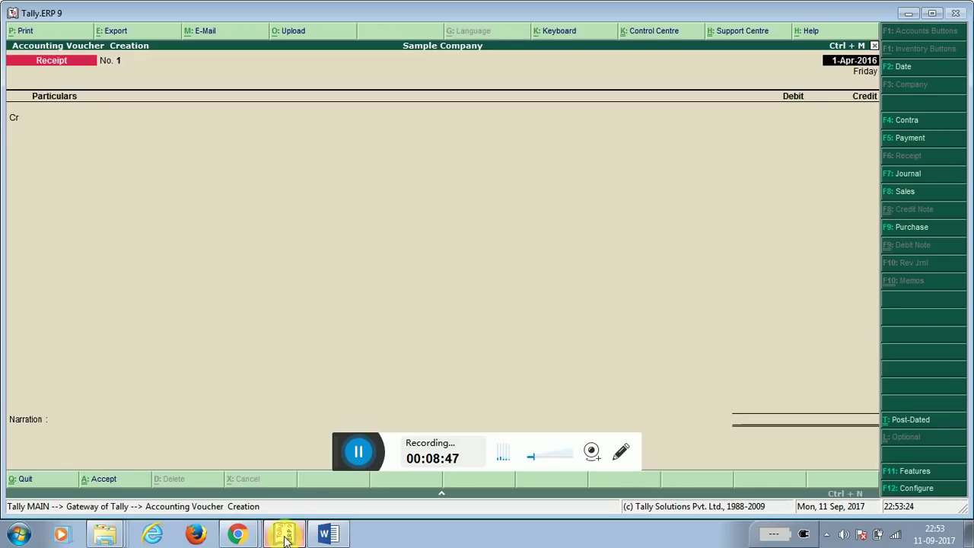
left_click(237, 535)
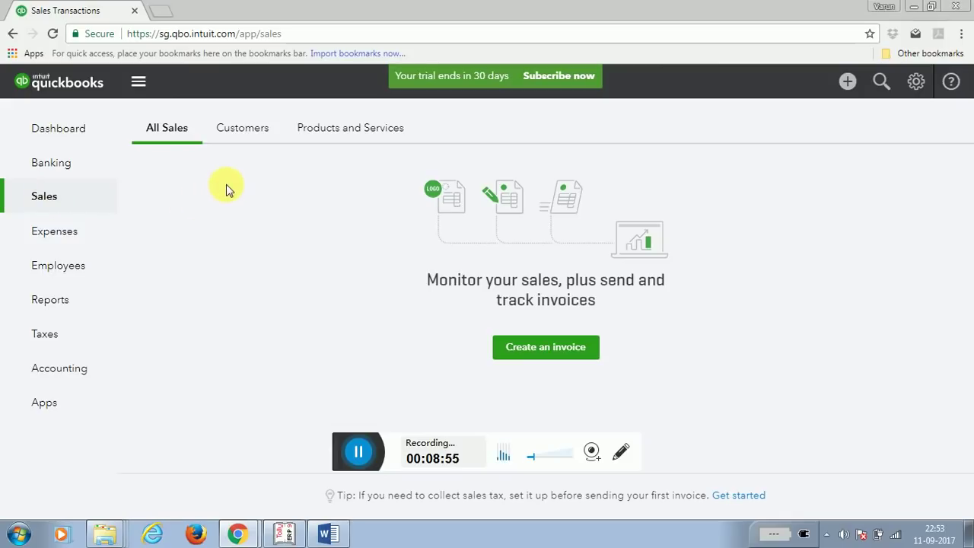
Start a new Service item in the Products and Services list and name it Advertisement Service.
left_click(344, 133)
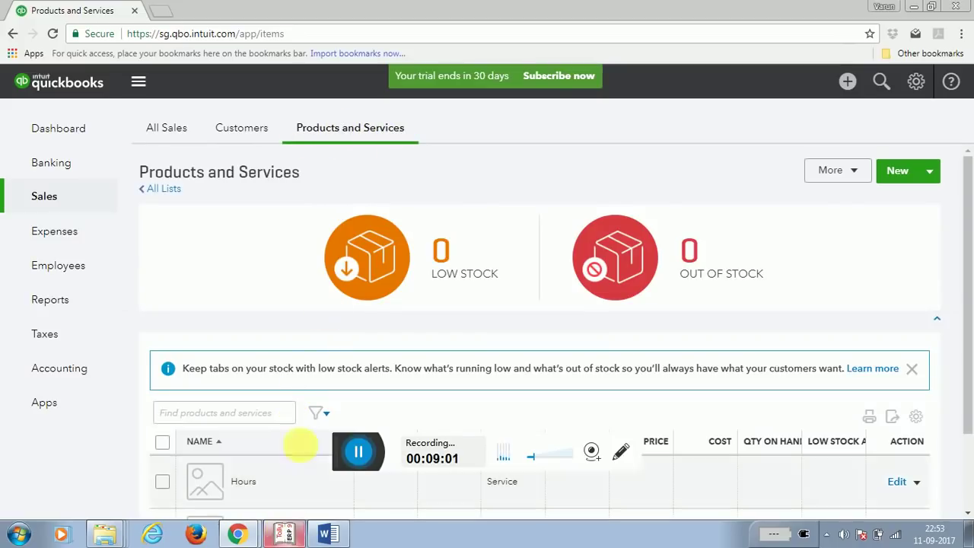
mouse_move(969, 237)
left_mouse_down()
mouse_move(972, 272)
mouse_move(968, 230)
left_mouse_up()
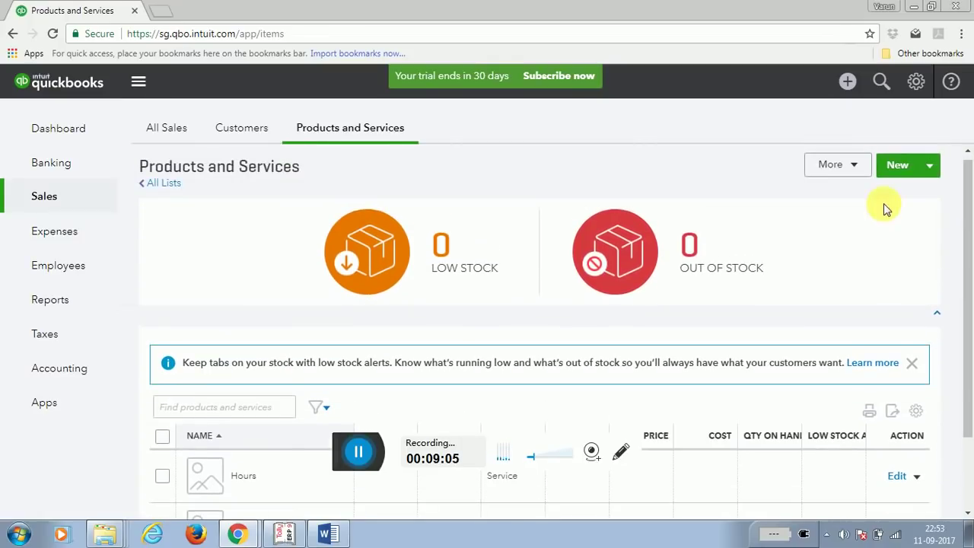
left_click(901, 167)
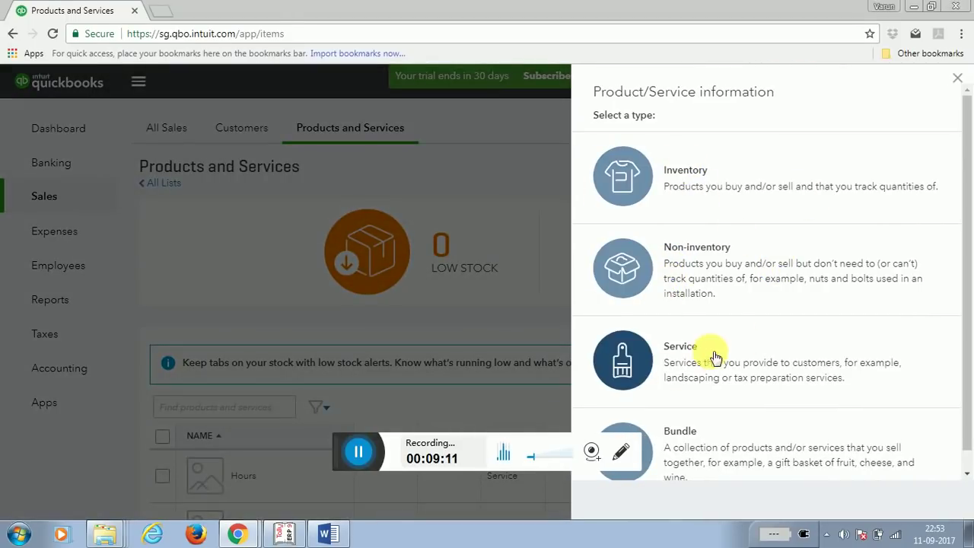
left_click(681, 365)
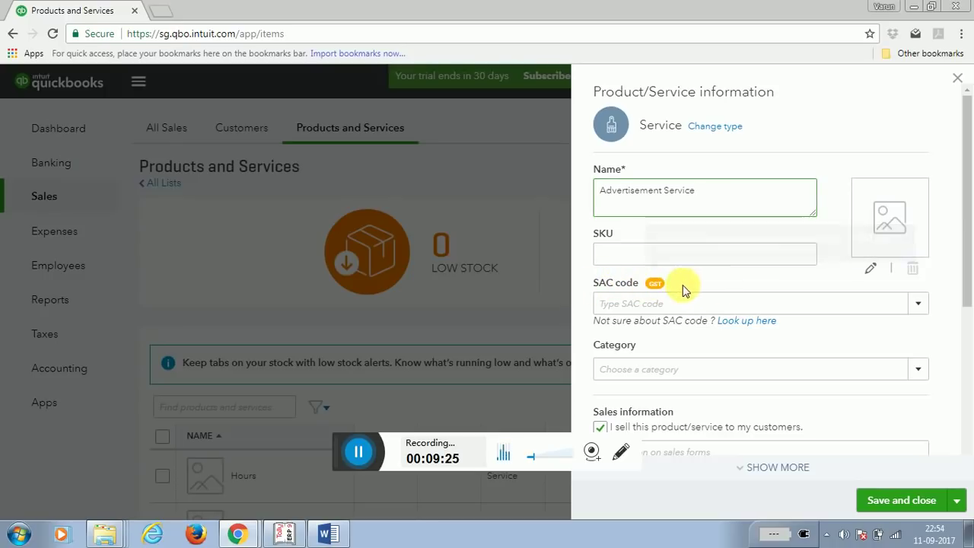
Assign the SAC code 998361 - Advertising Services, save the service and check its entry in the products list.
left_click(921, 307)
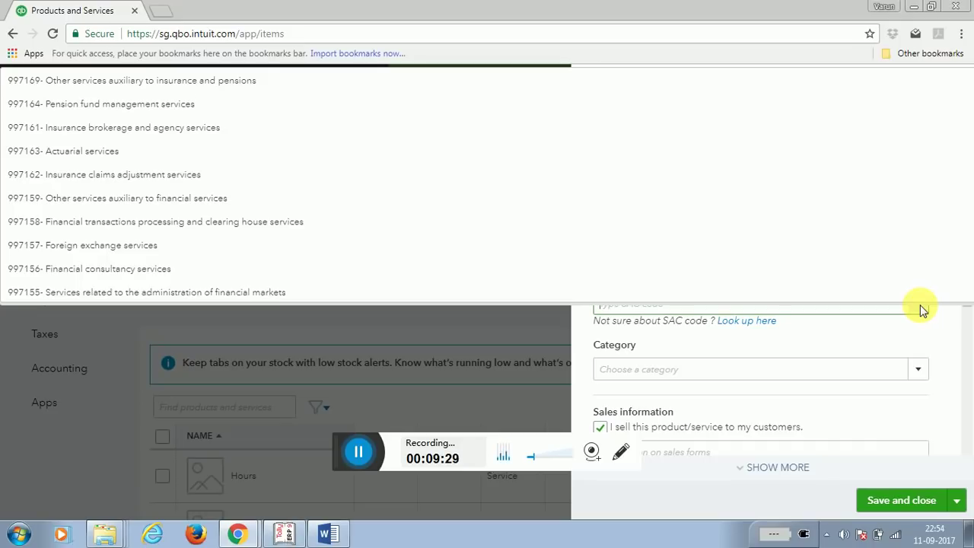
type("advertis")
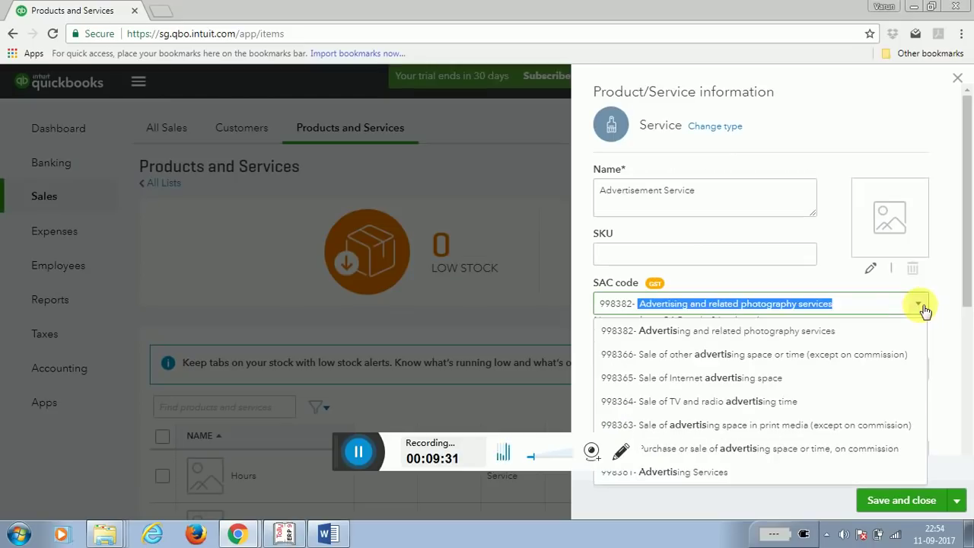
left_click(677, 473)
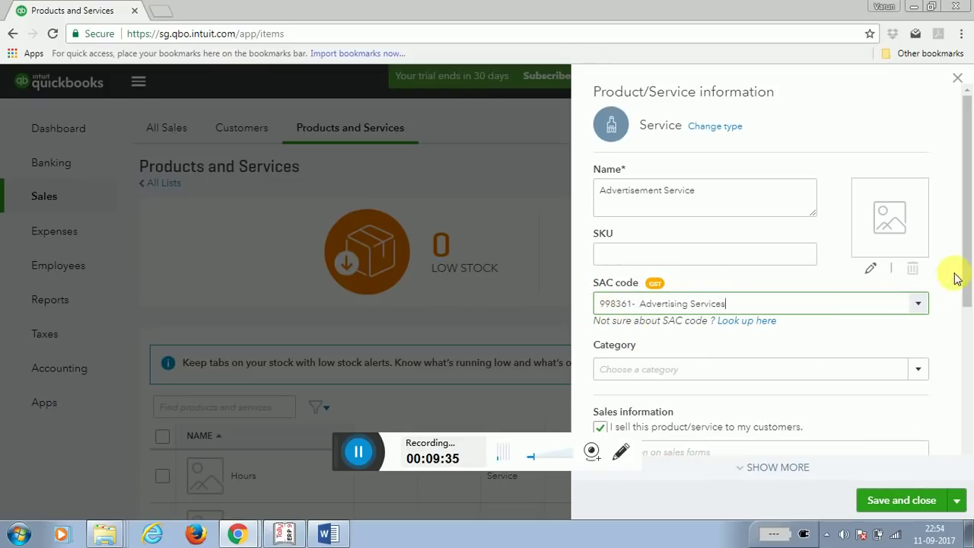
left_click_drag(965, 280, 971, 367)
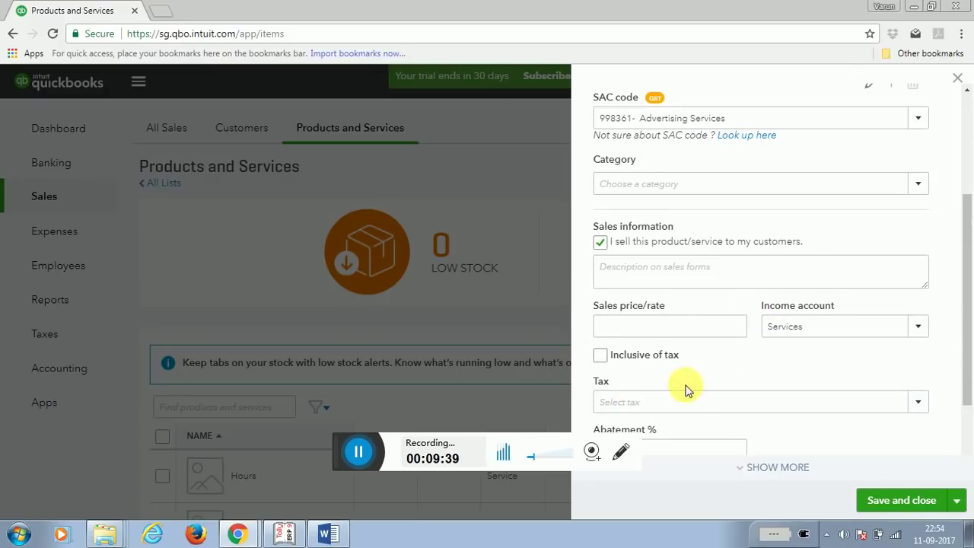
left_click_drag(965, 369, 972, 426)
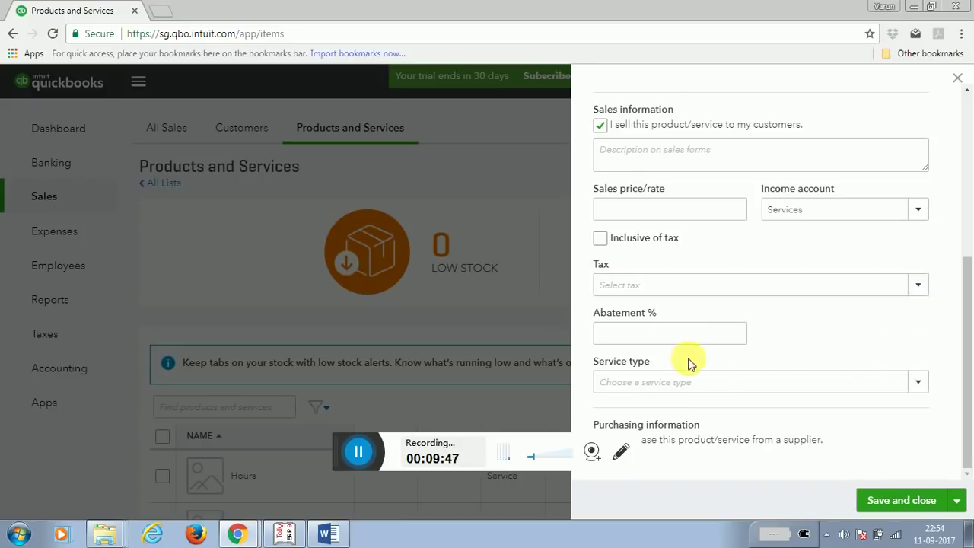
left_click(898, 497)
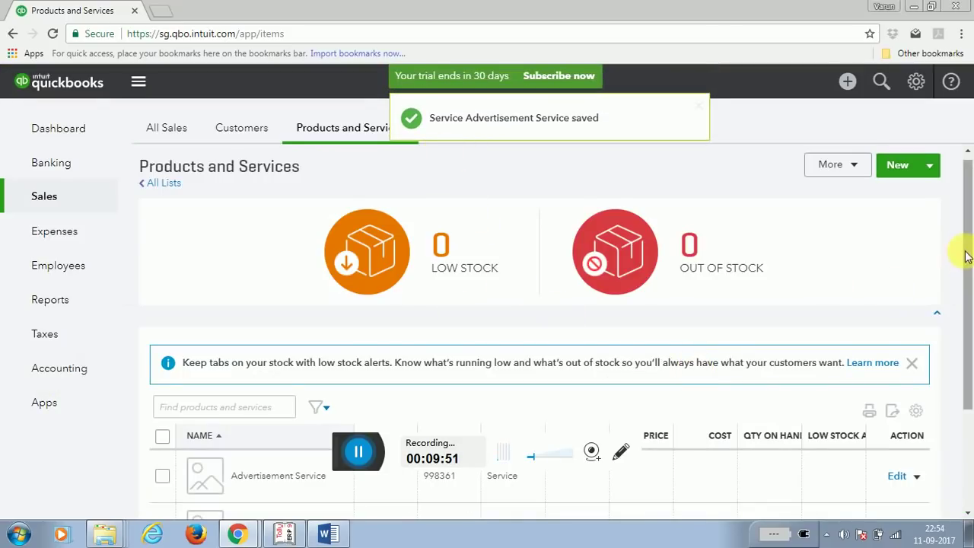
scroll(966, 289, "down", 2)
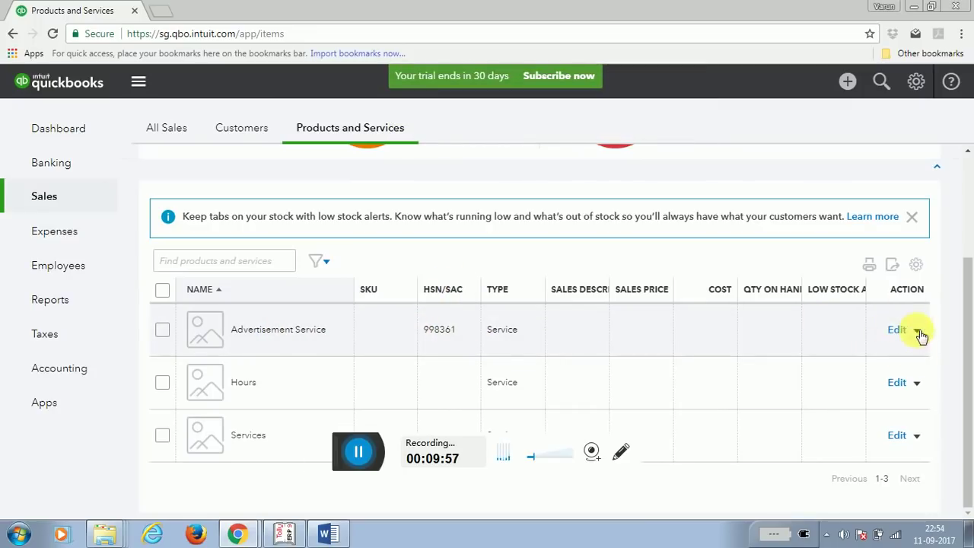
scroll(965, 267, "up", 2)
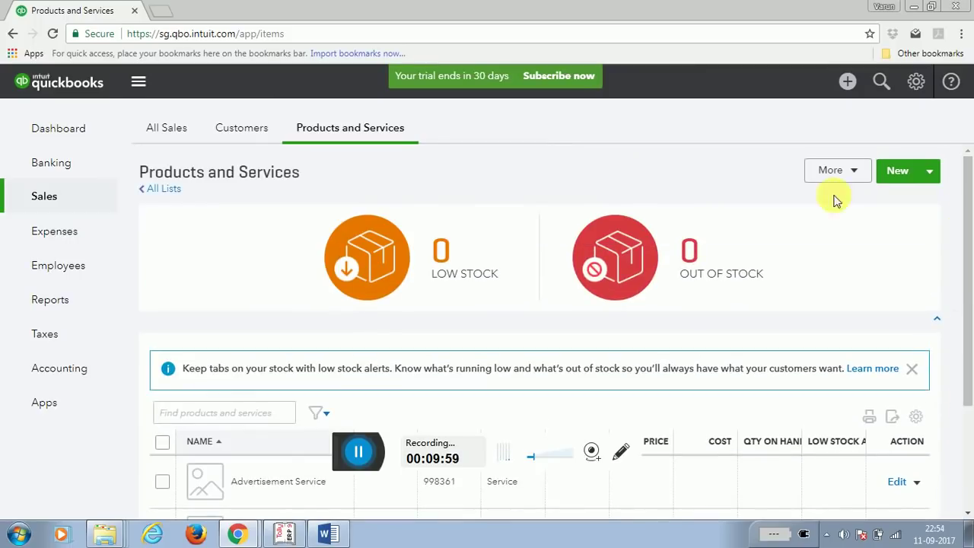
Recheck the requirements in Word, return to QuickBooks Online and open the Customers list.
left_click(330, 534)
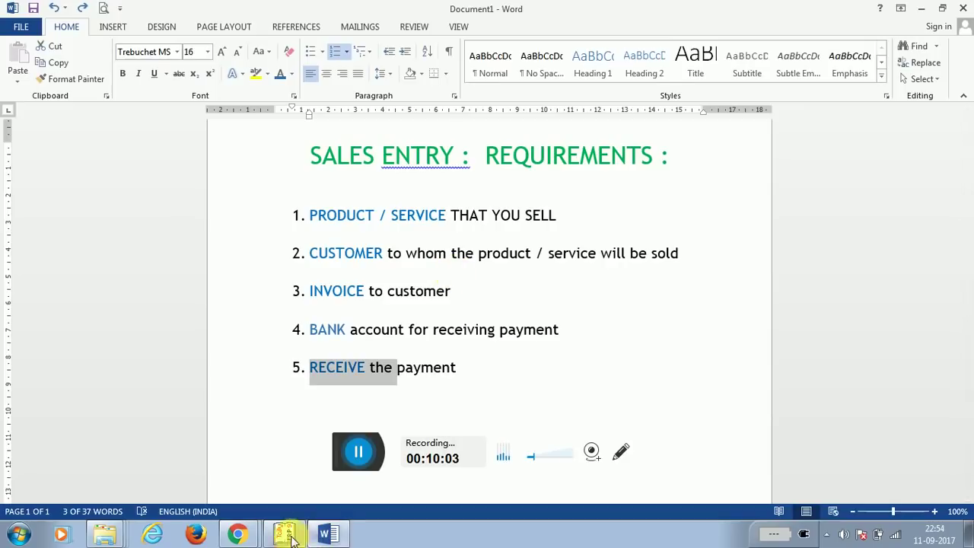
left_click(237, 535)
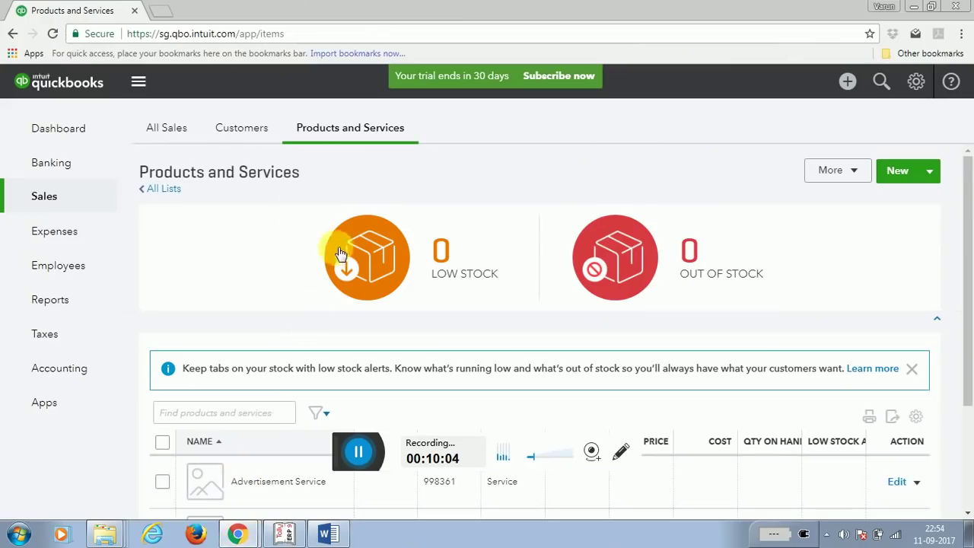
left_click(239, 128)
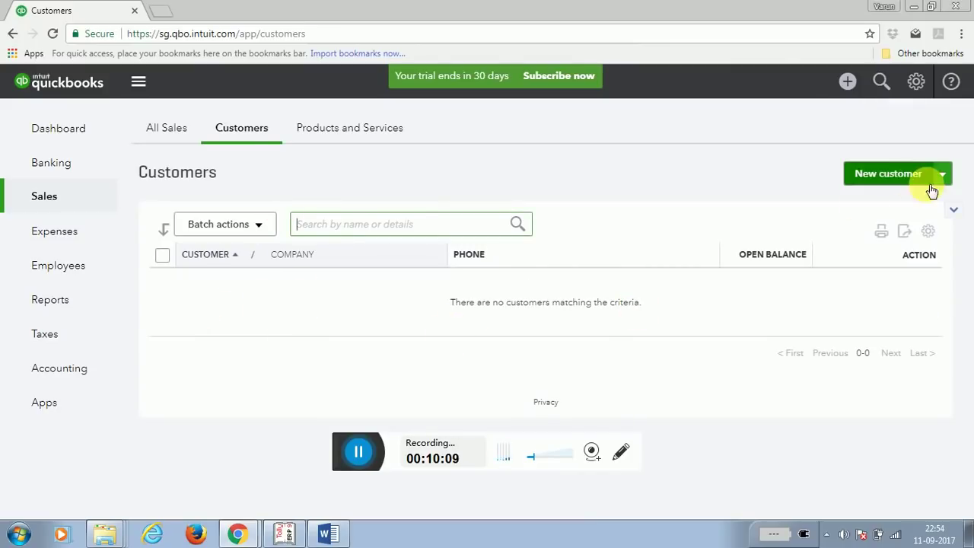
Create a customer named Awesome Customer 10, look over the tax info fields and save the record.
left_click(883, 175)
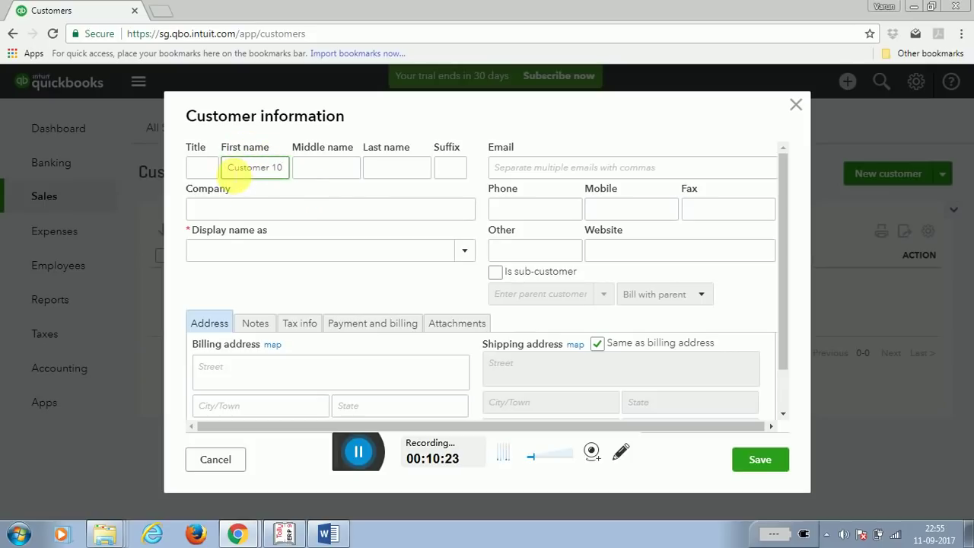
left_click(280, 194)
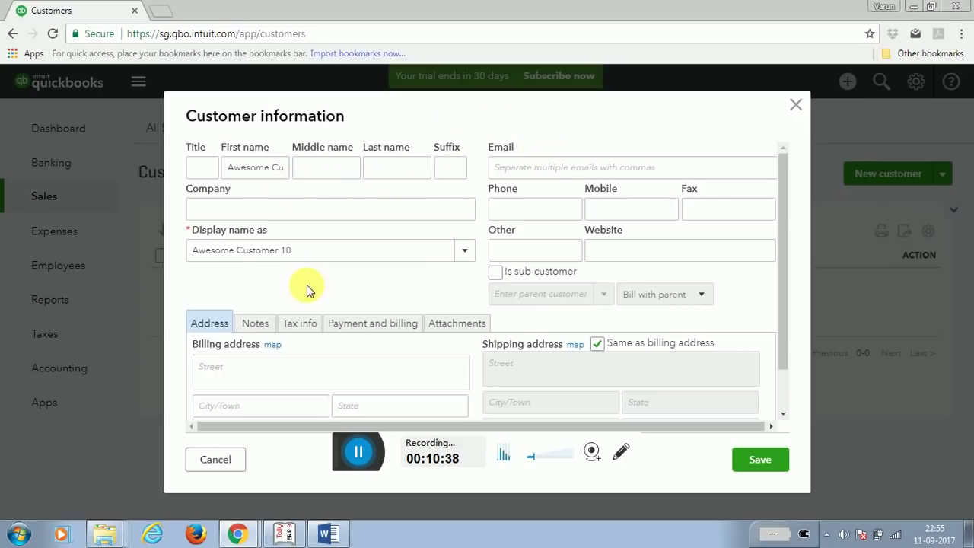
left_click(301, 327)
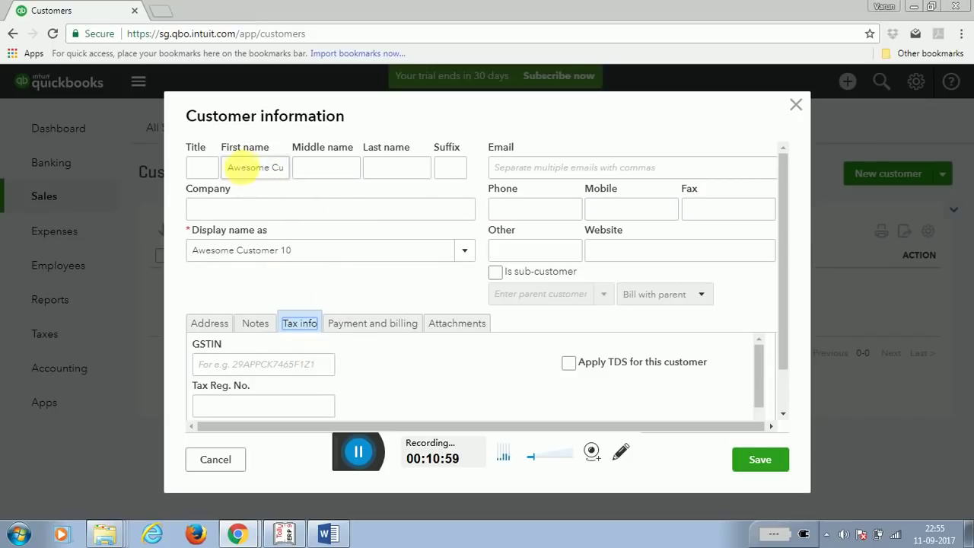
left_click(531, 166)
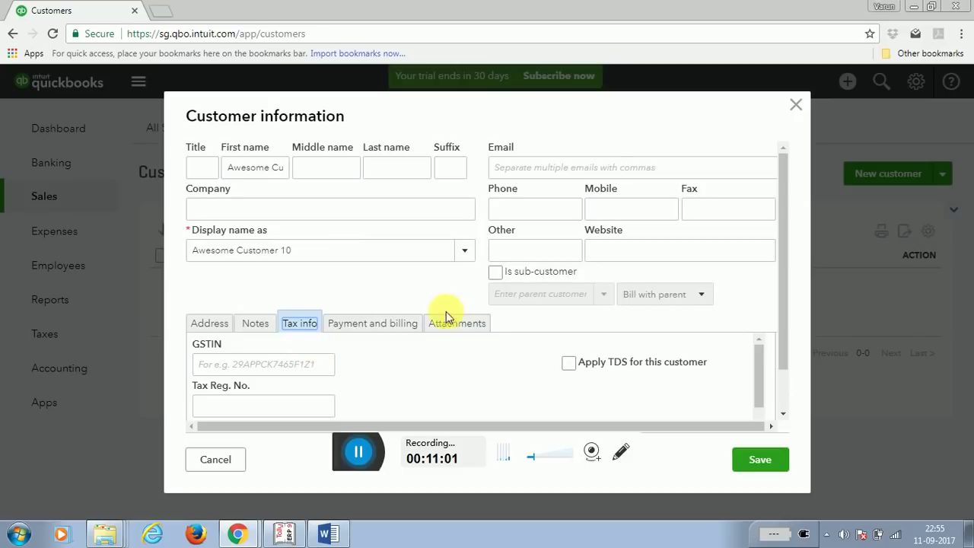
left_click(753, 461)
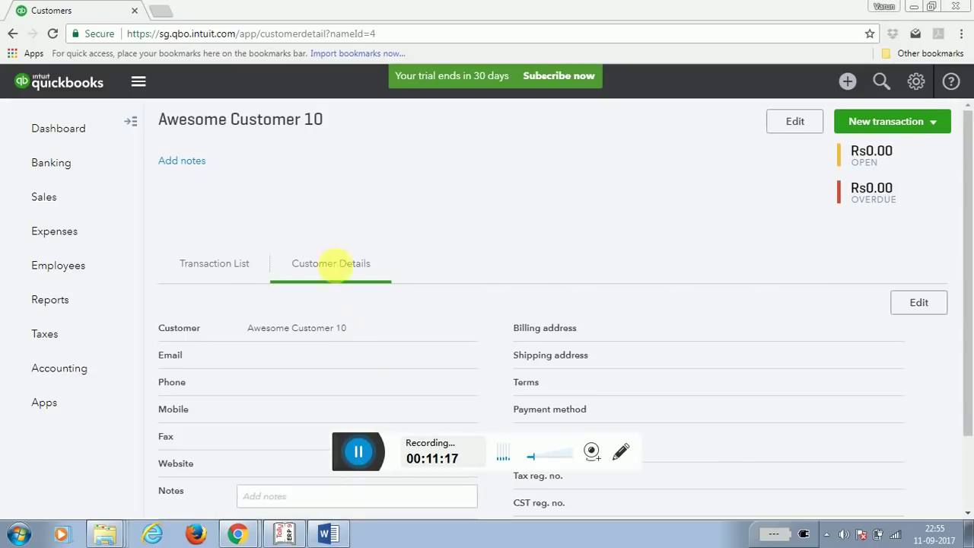
Recheck the requirements in Word, return to QuickBooks Online and start a new invoice from the All Sales list.
left_click(327, 534)
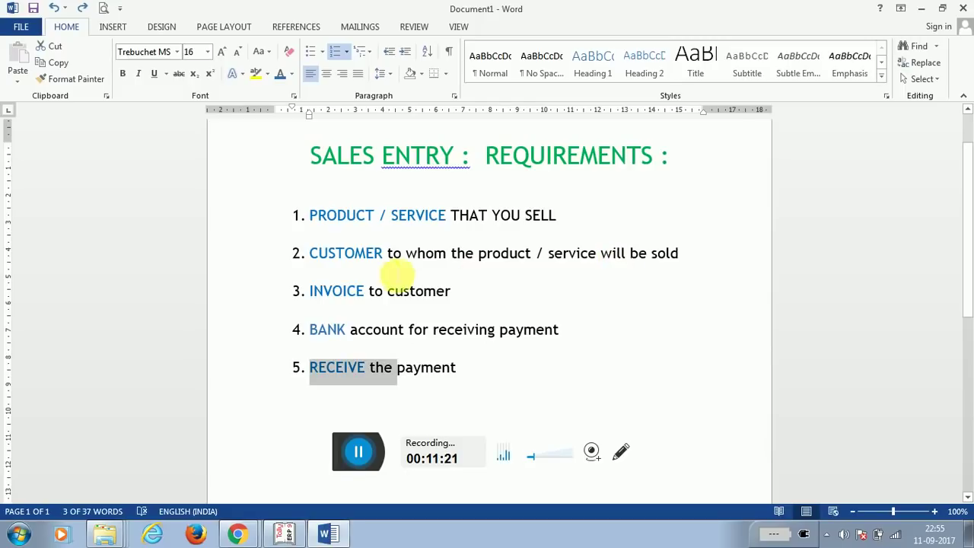
left_click(237, 532)
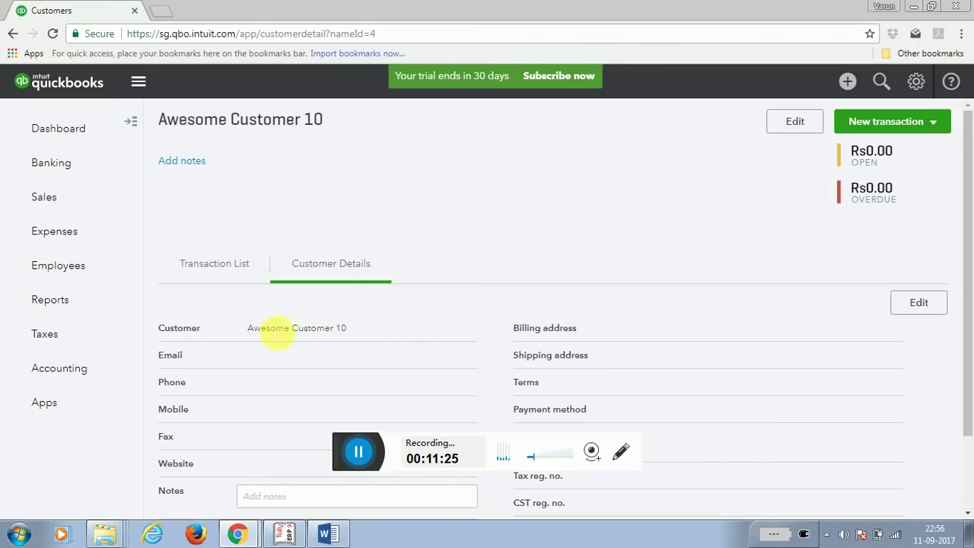
left_click(60, 201)
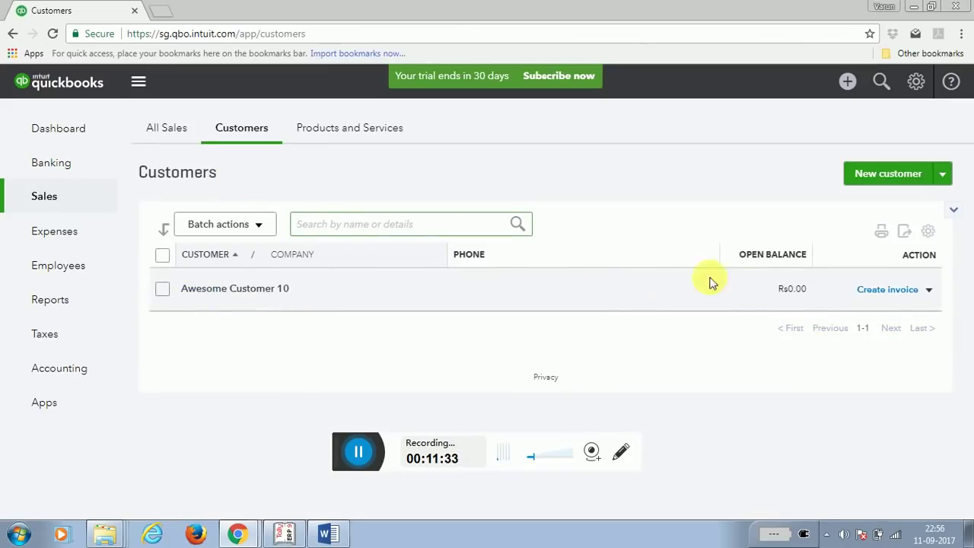
left_click(166, 128)
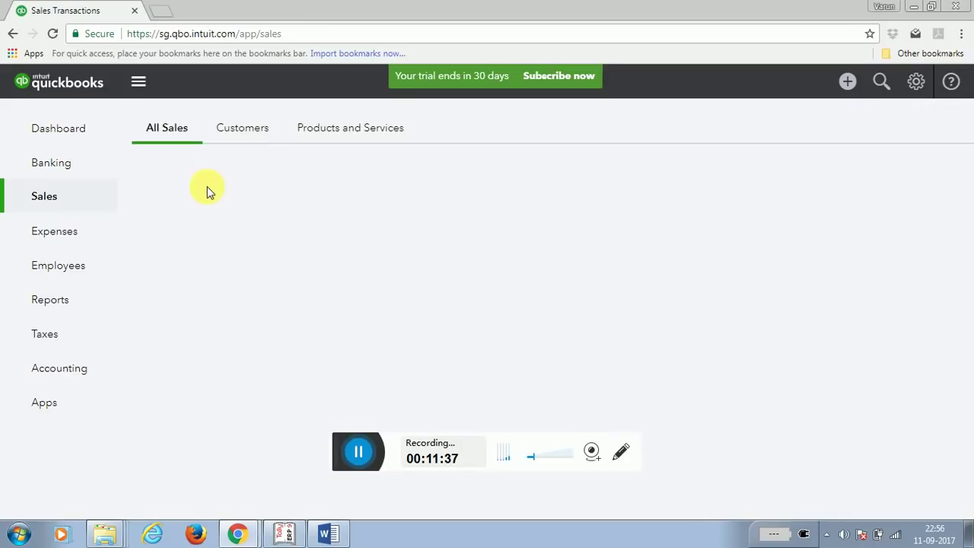
left_click(548, 347)
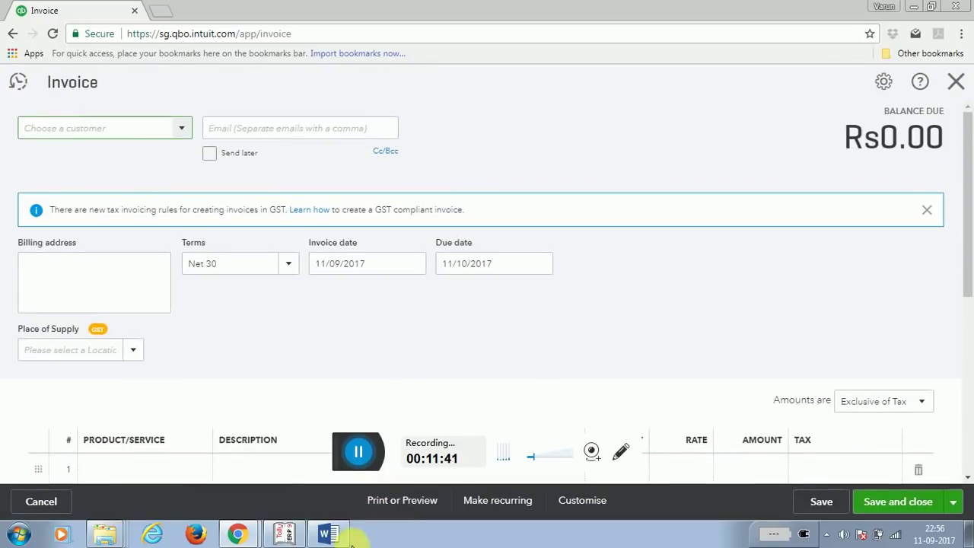
Check the invoice requirement in Word, switch back to QuickBooks Online and select Awesome Customer 10 as the invoice's customer.
left_click(328, 533)
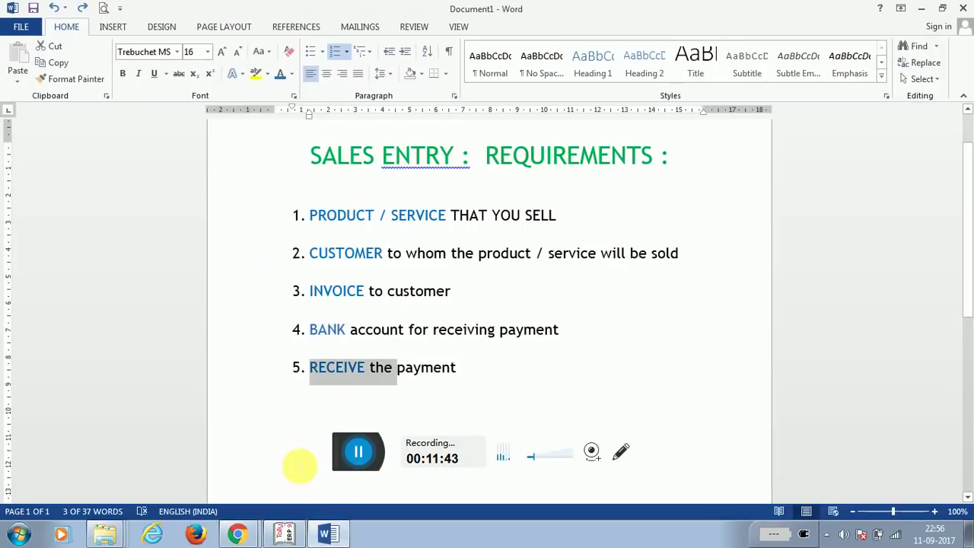
left_click(238, 534)
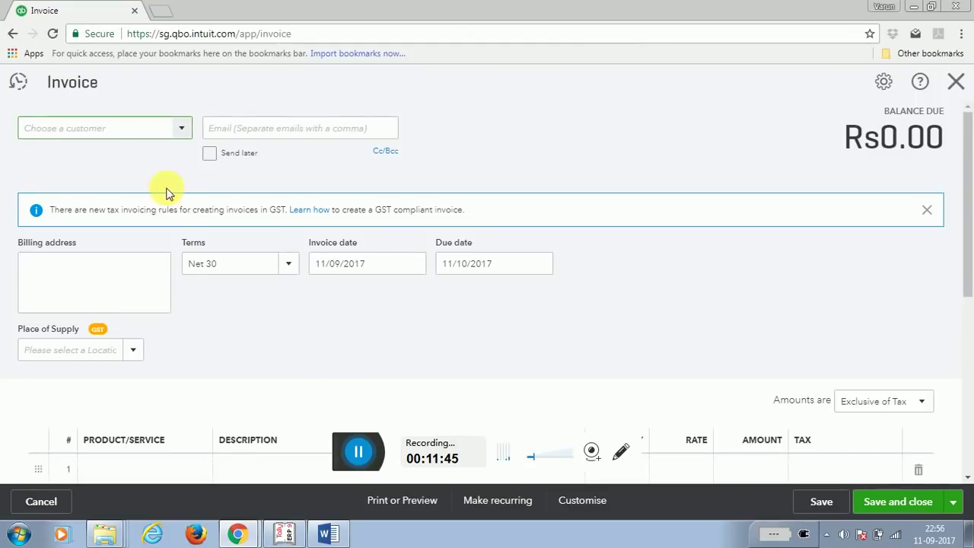
left_click(182, 130)
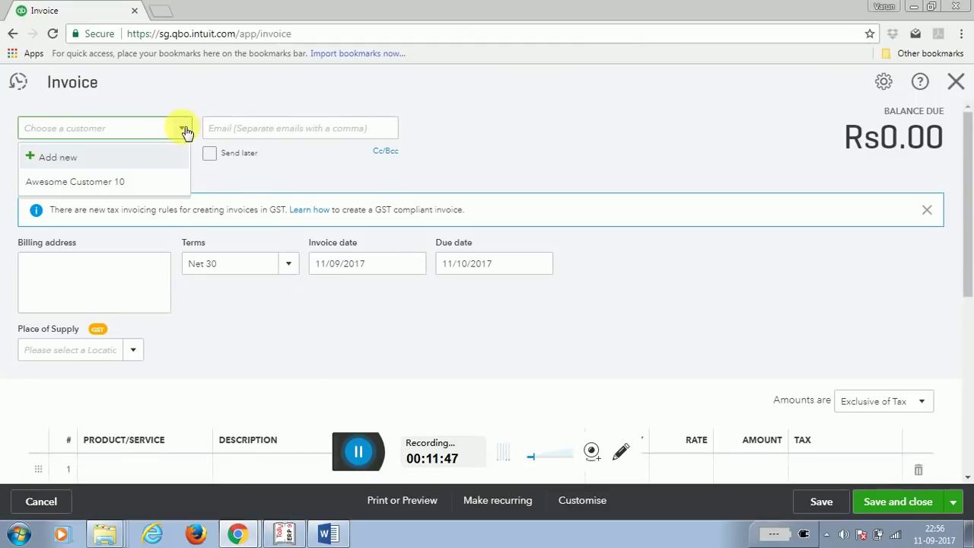
left_click(89, 183)
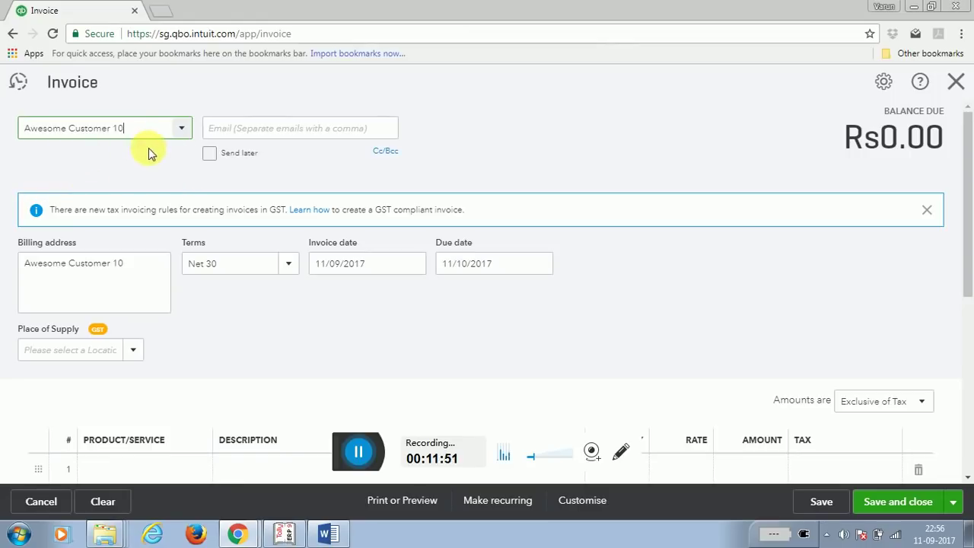
Look at the invoice's email field and the available options for saving and sending it.
left_click(255, 127)
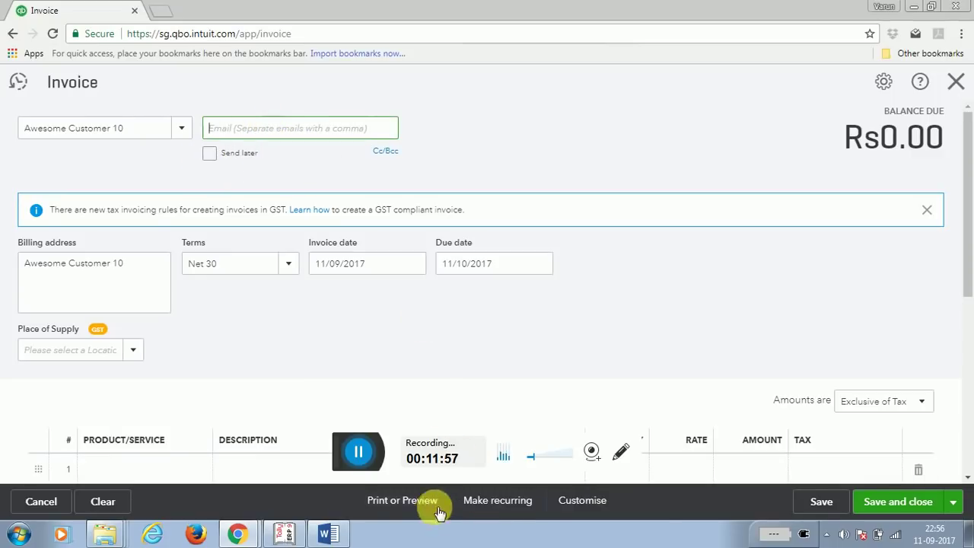
left_click(952, 502)
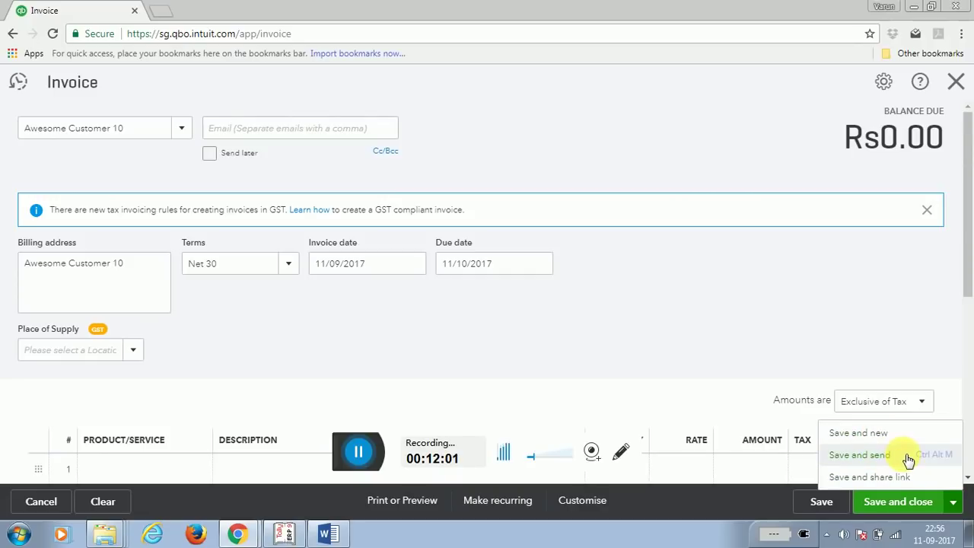
left_click(651, 333)
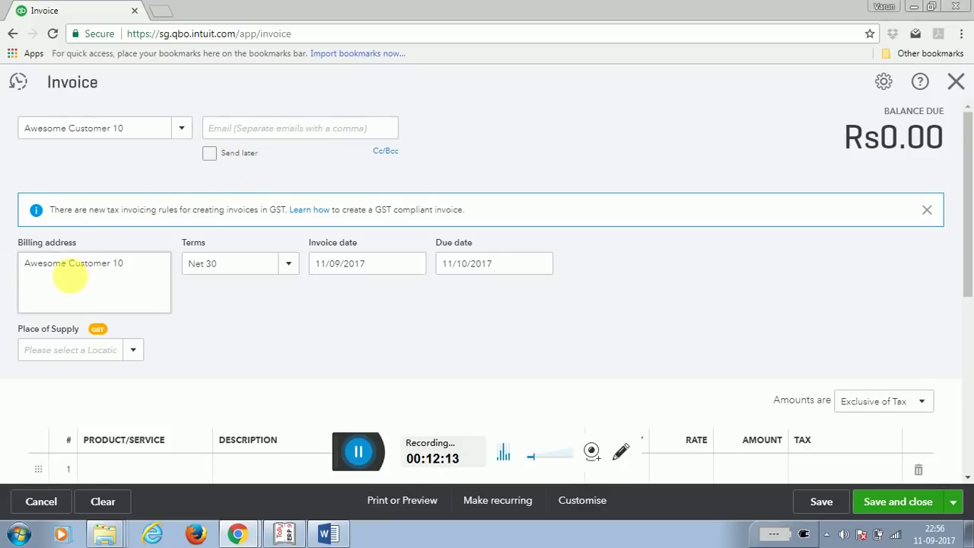
Set the invoice's place of supply to Delhi and its invoice date to 11/09/2017.
mouse_move(109, 335)
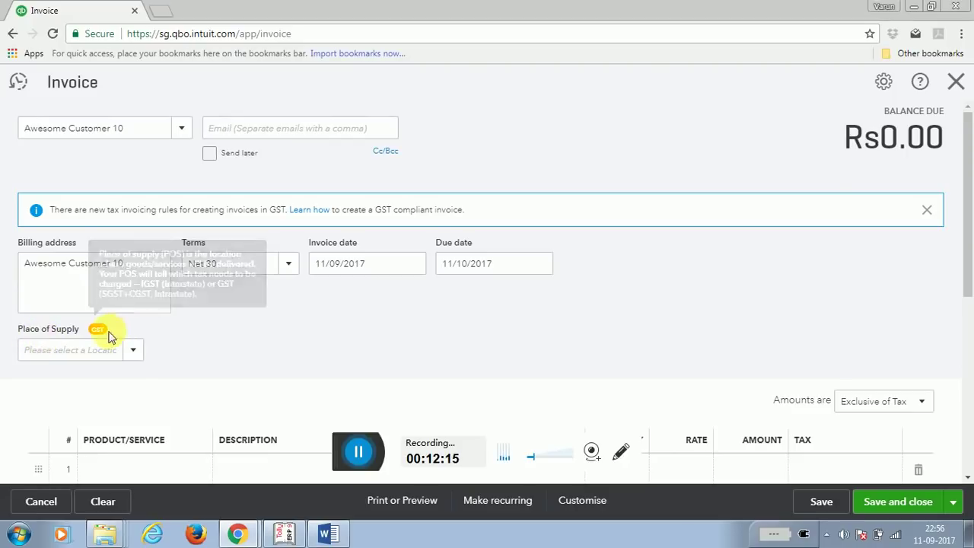
left_click(140, 355)
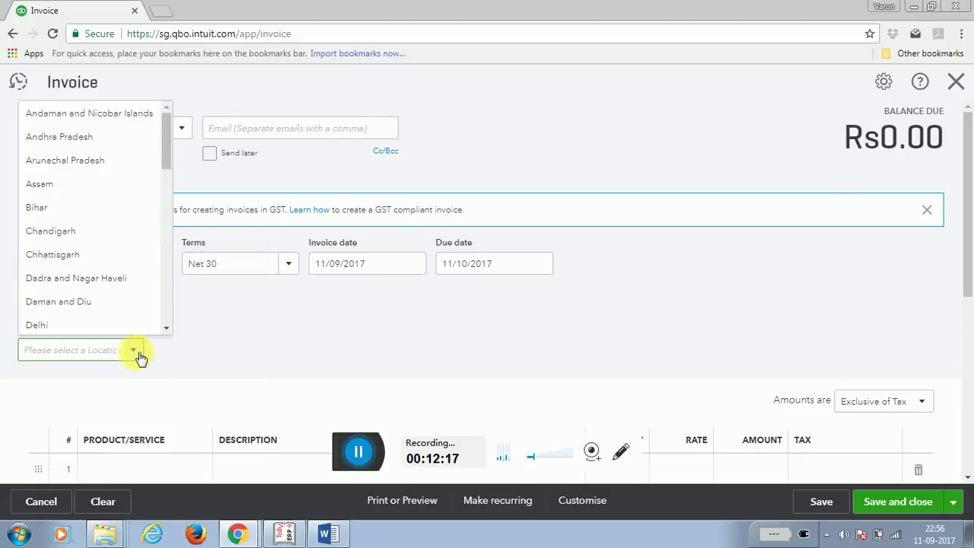
left_click(109, 327)
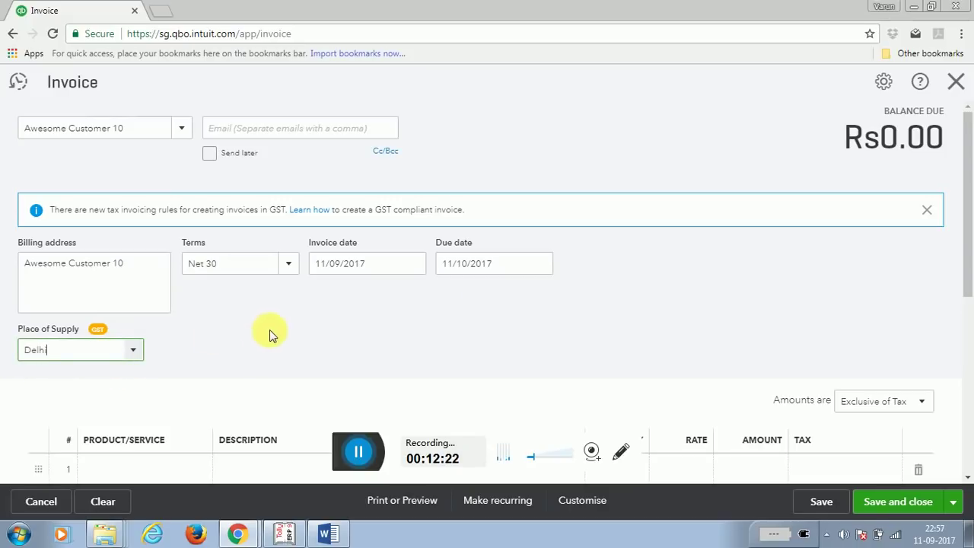
left_click_drag(965, 236, 967, 295)
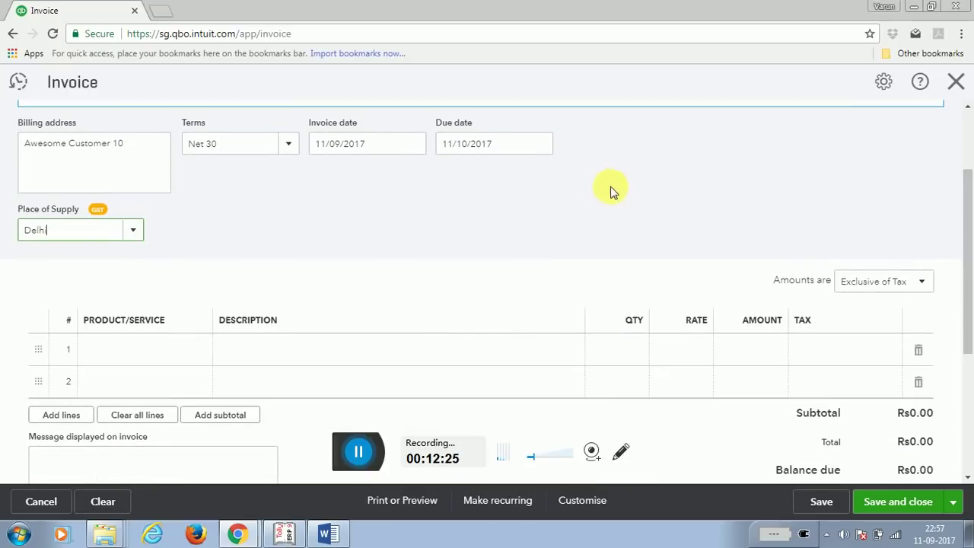
left_click(412, 147)
left_click(342, 257)
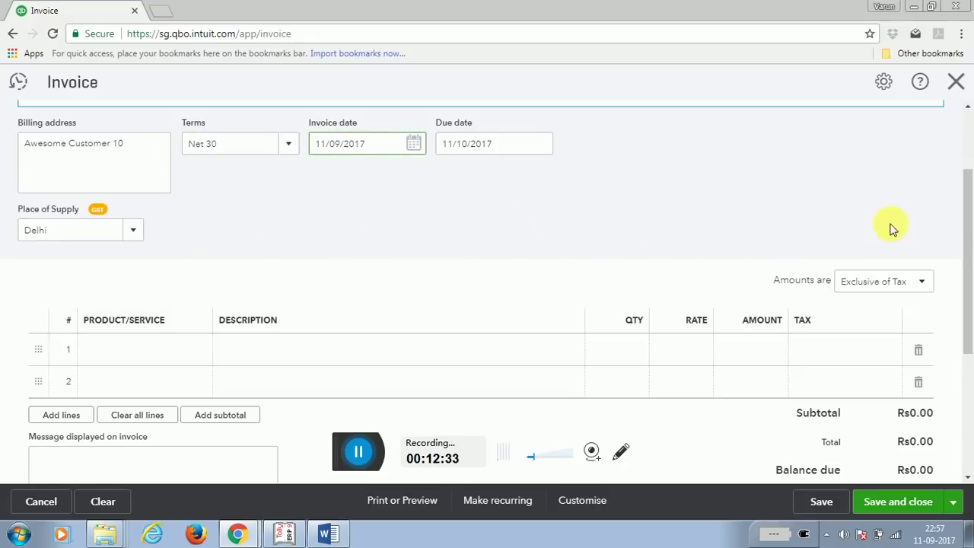
Set the invoice amounts to Out of scope of Tax.
scroll(968, 259, "down", 1)
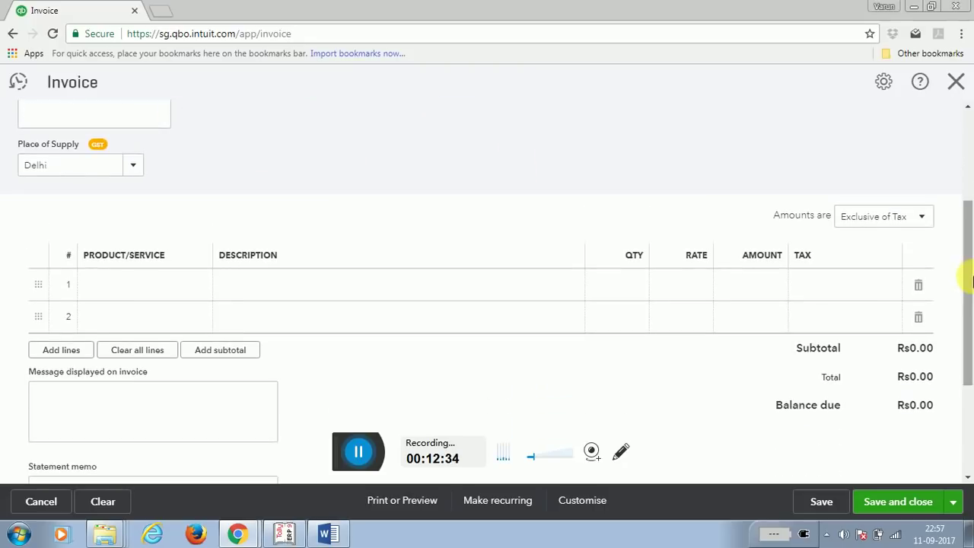
left_click(917, 219)
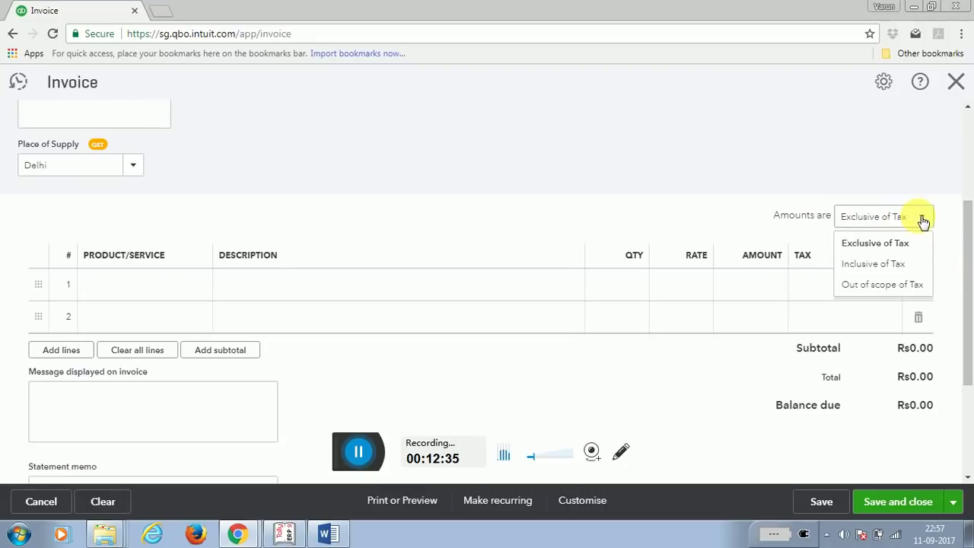
left_click(879, 286)
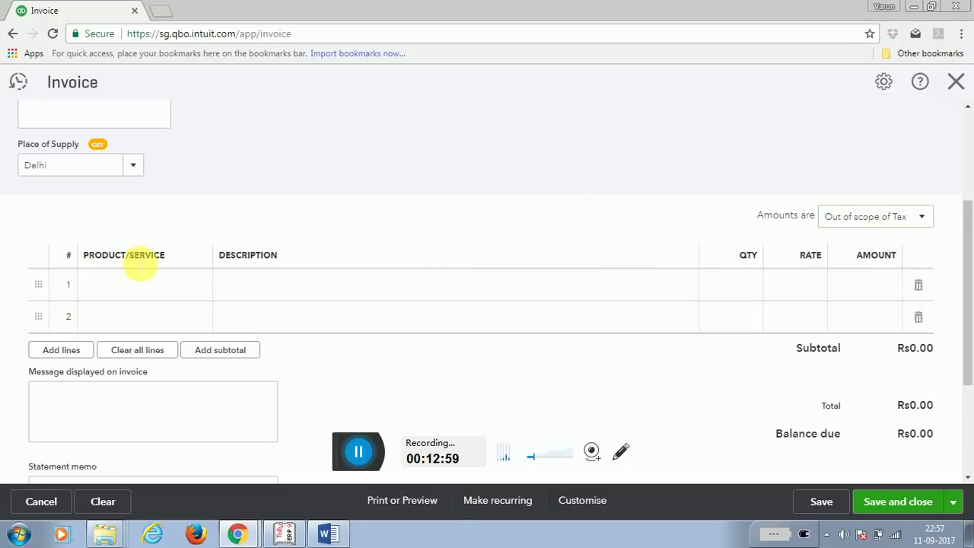
Fill the first invoice line with Advertisement Service, the description "For the month of April 2016" and a rate of 10000.
left_click(131, 286)
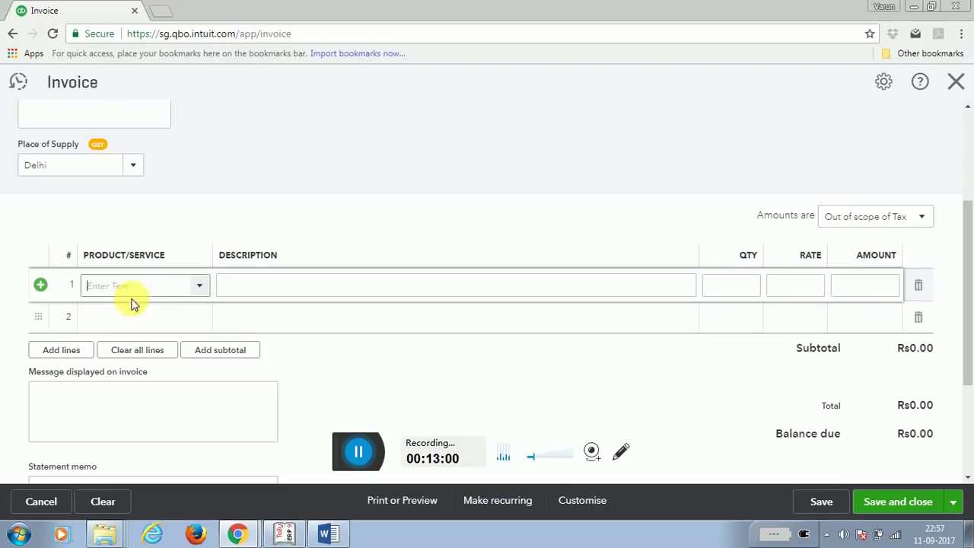
left_click(201, 287)
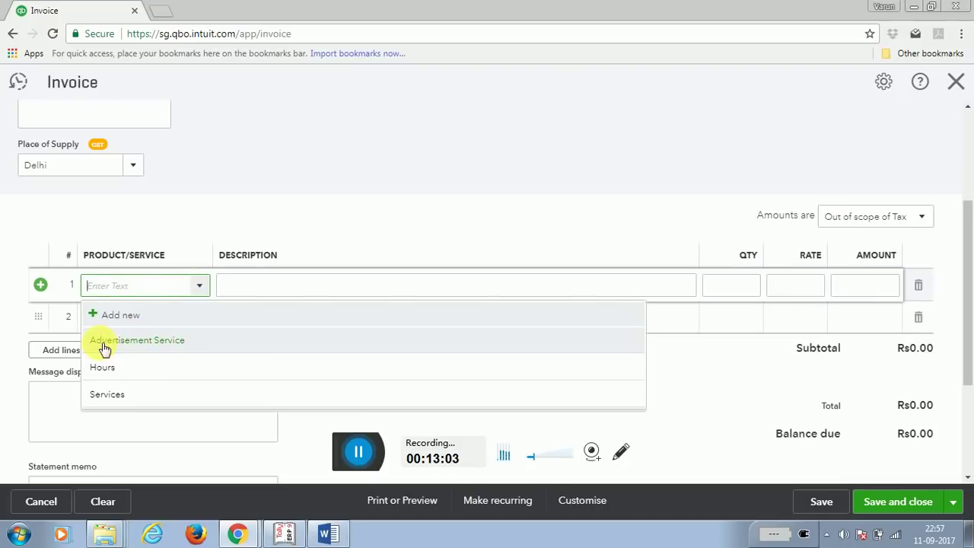
left_click(152, 344)
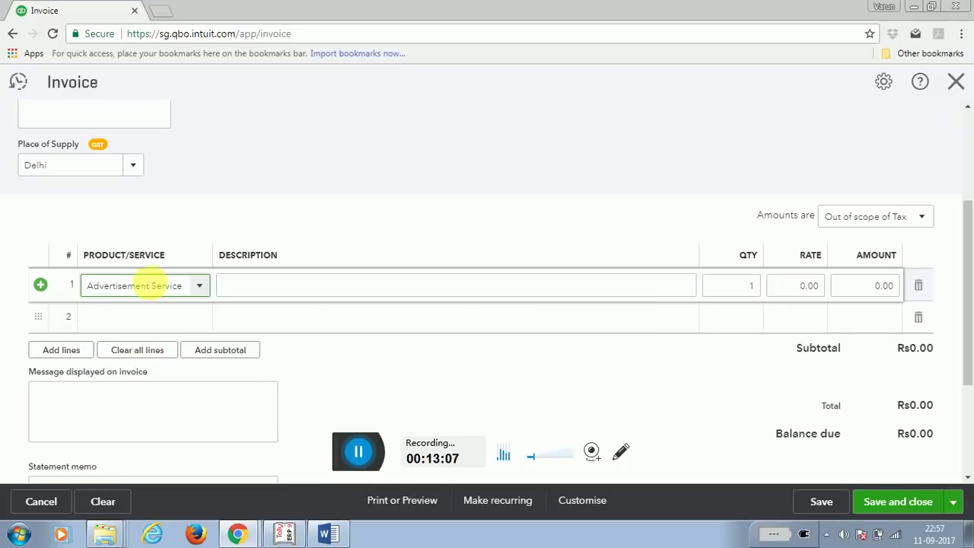
left_click(287, 287)
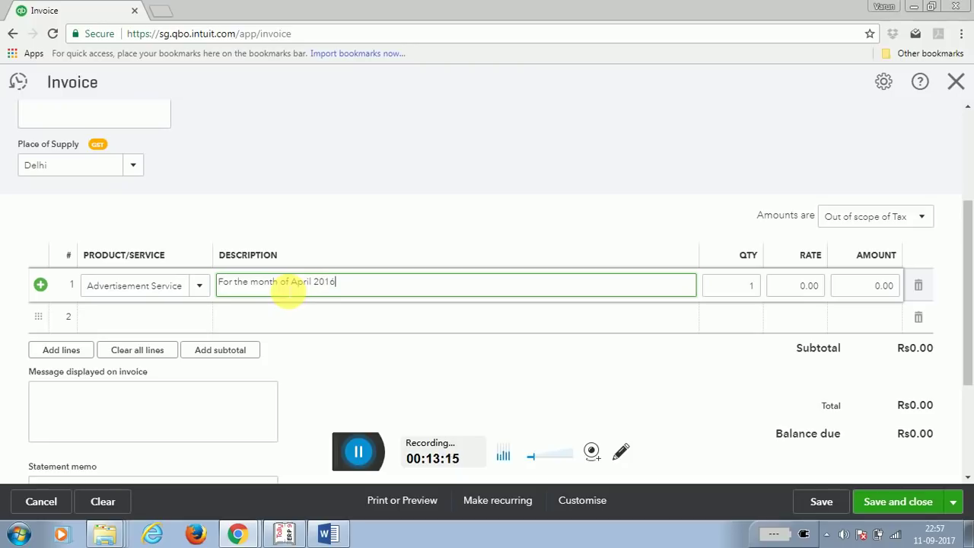
left_click(413, 203)
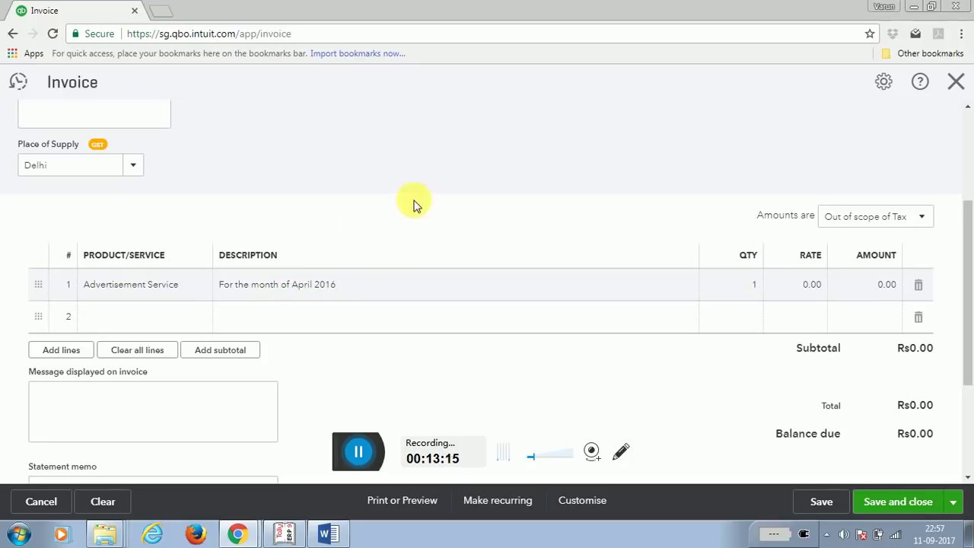
left_click(792, 288)
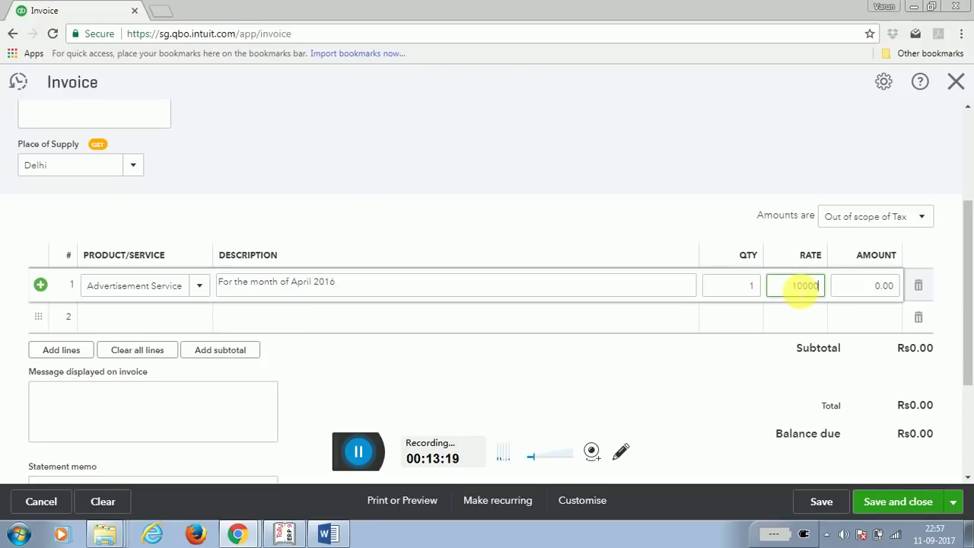
left_click(681, 169)
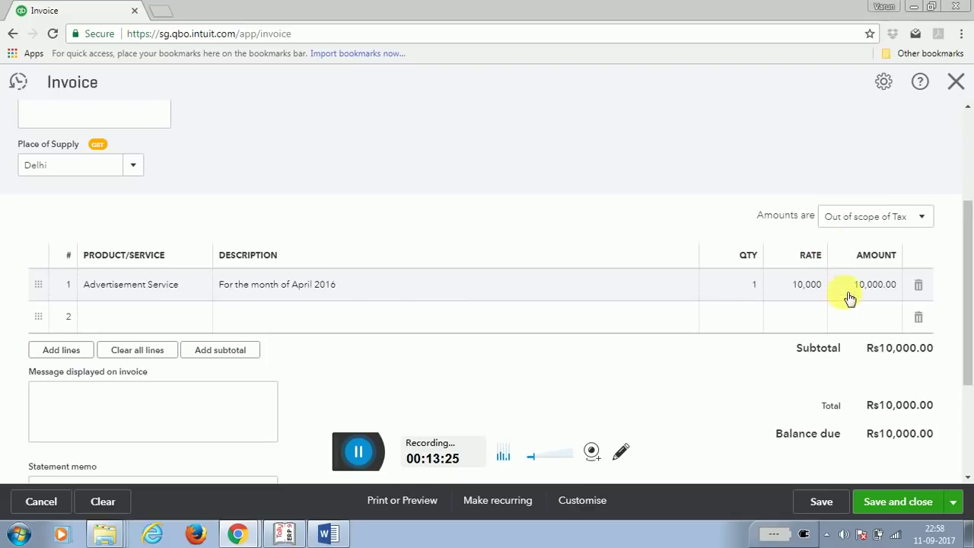
Save and close the invoice, and check its entry in the sales transactions list.
left_click_drag(966, 287, 966, 331)
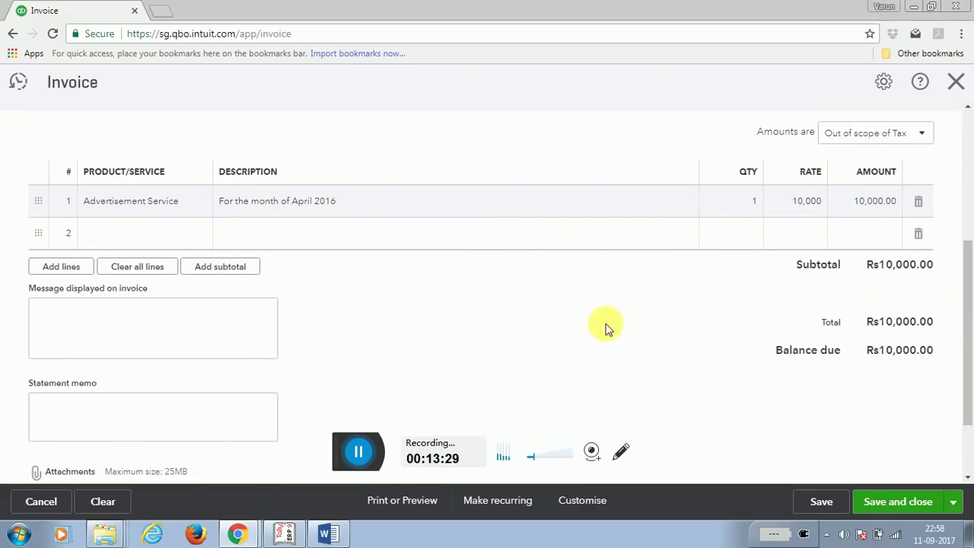
left_click(886, 509)
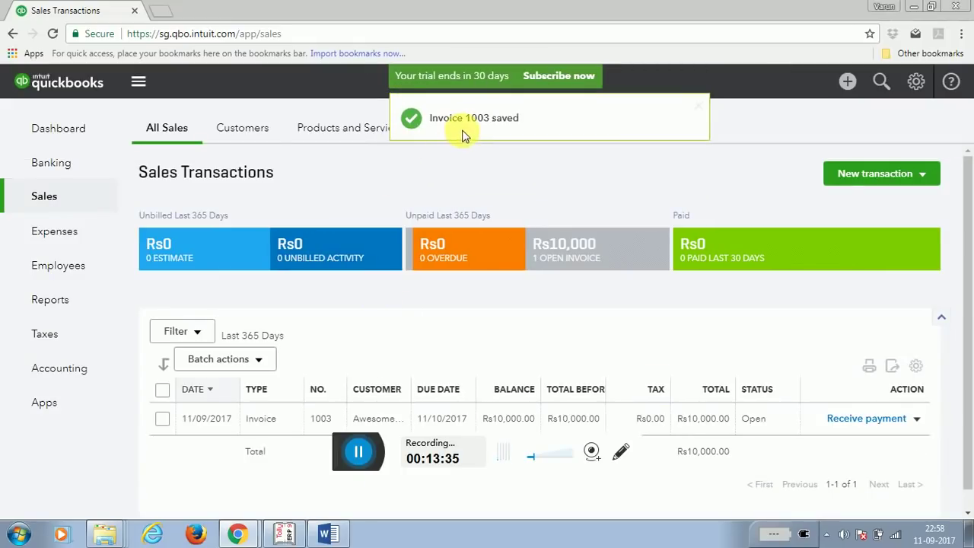
scroll(647, 320, "down", 1)
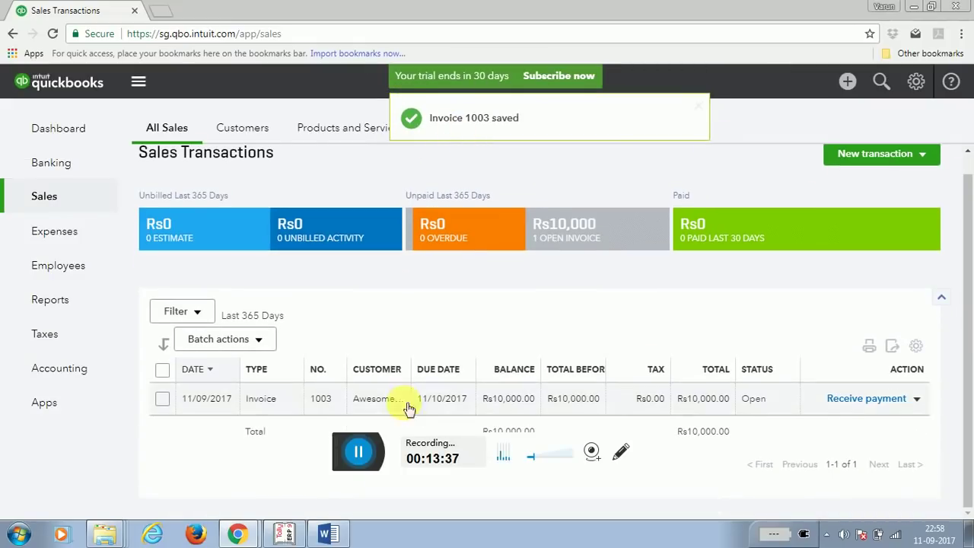
Switch to the Word requirements document, highlight the "INVOICE to customer" item, and return to QuickBooks Online.
left_click(326, 533)
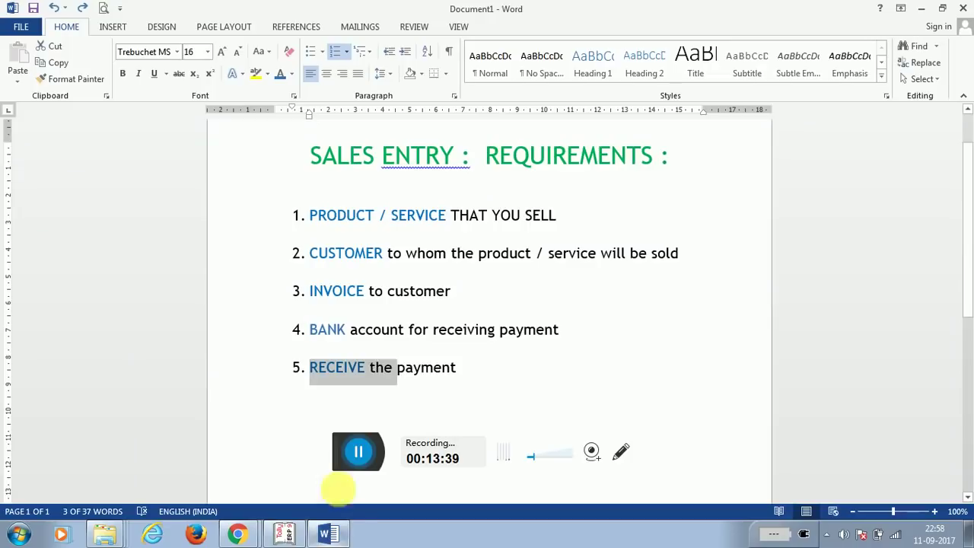
left_click_drag(310, 290, 456, 293)
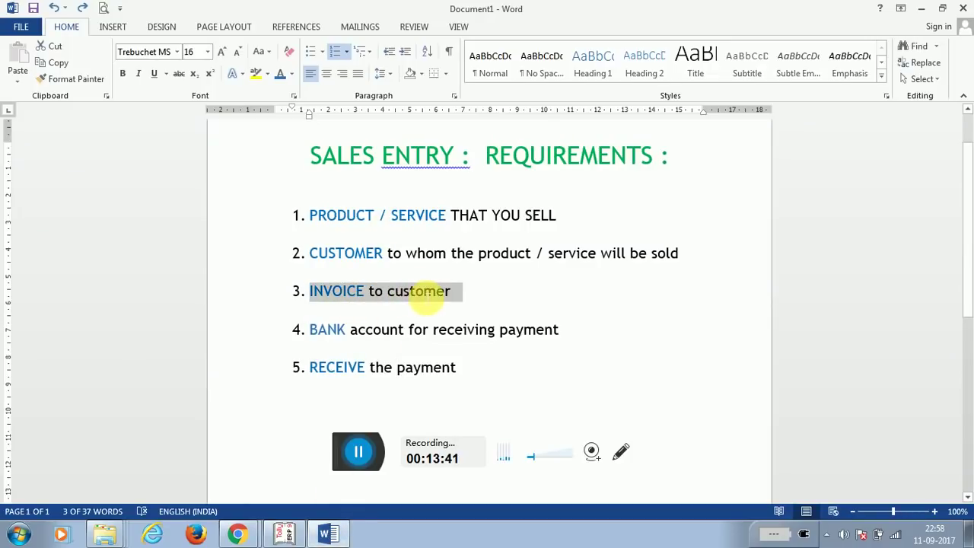
left_click(239, 533)
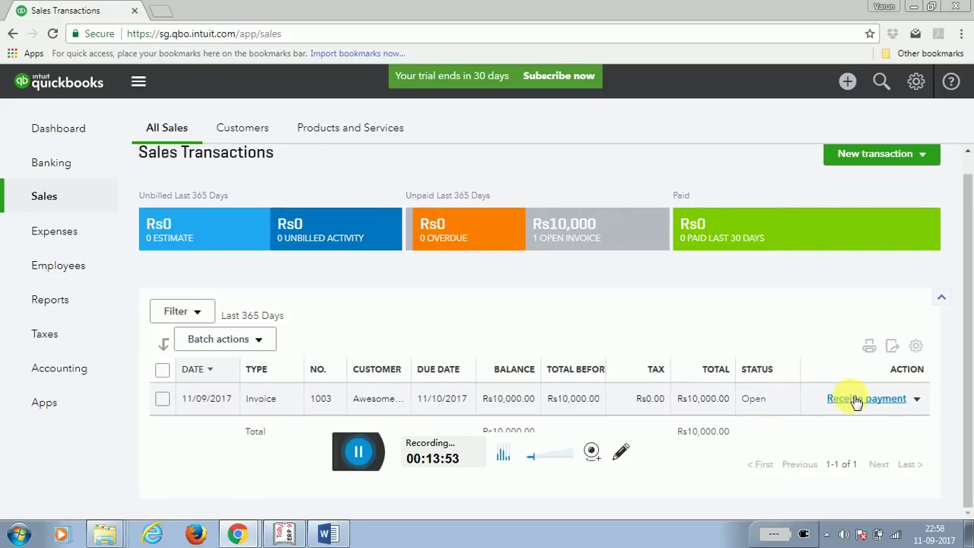
Open the list of transactions QuickBooks can create, and switch to Tally.ERP 9's Gateway of Tally, leaving the empty receipt voucher.
left_click(850, 83)
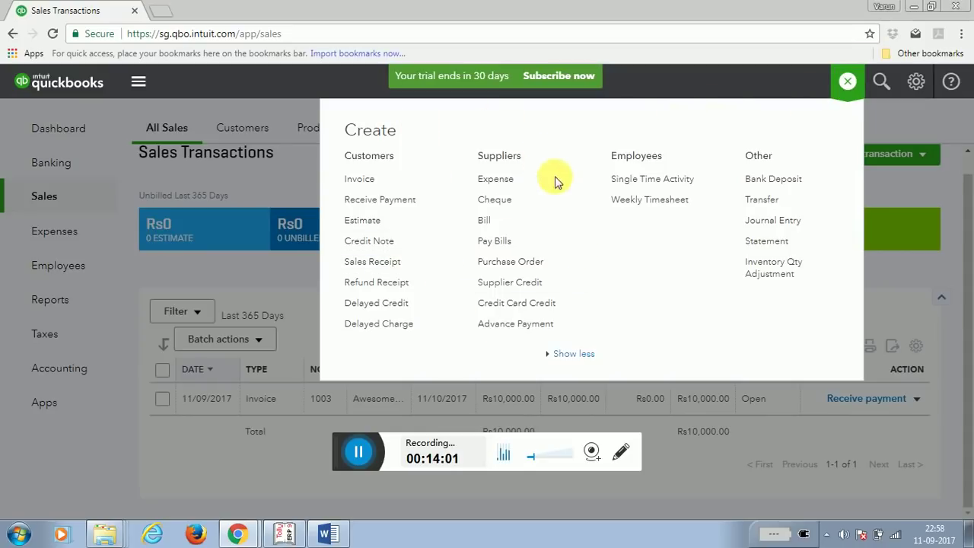
left_click(281, 534)
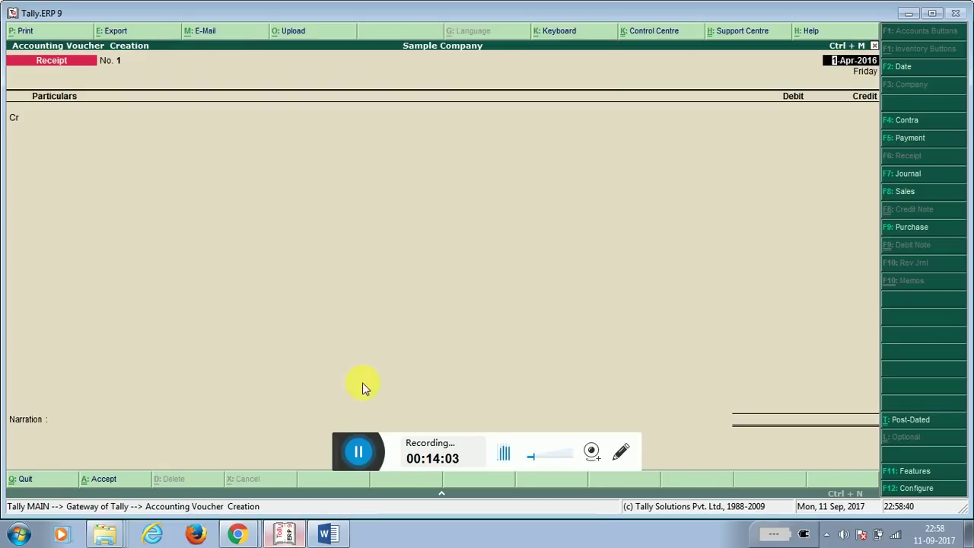
key("Escape")
key("Escape")
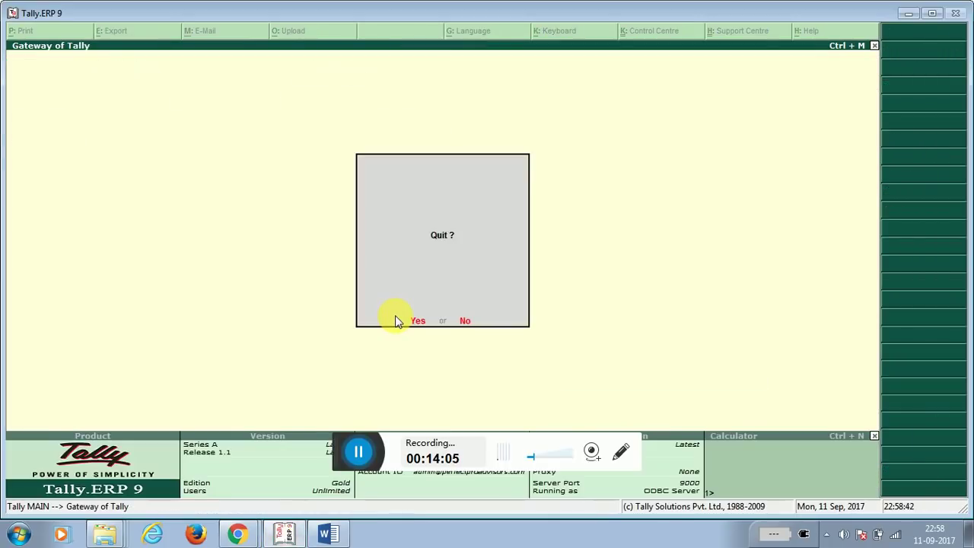
key("n")
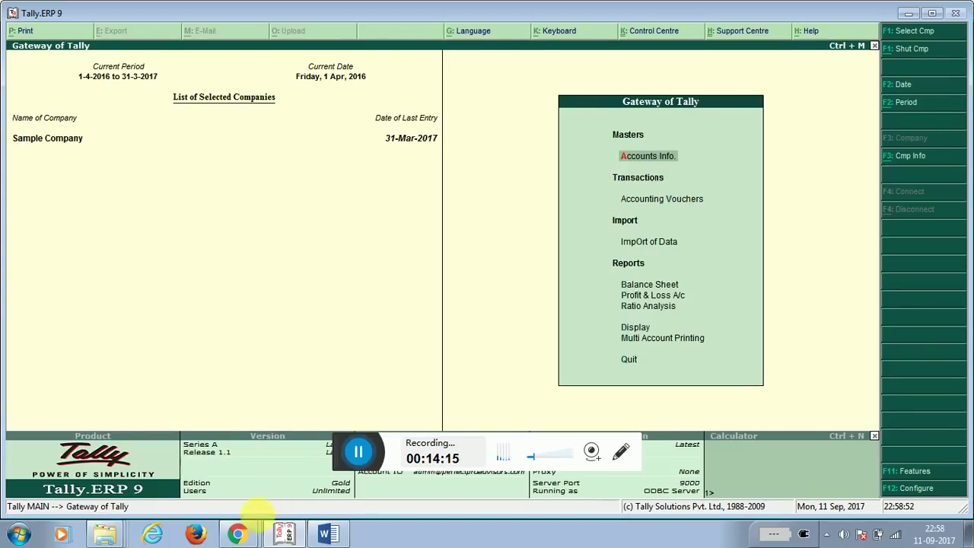
Switch back to QuickBooks Online and review the transaction types available for customers, suppliers, employees and other entries.
left_click(238, 533)
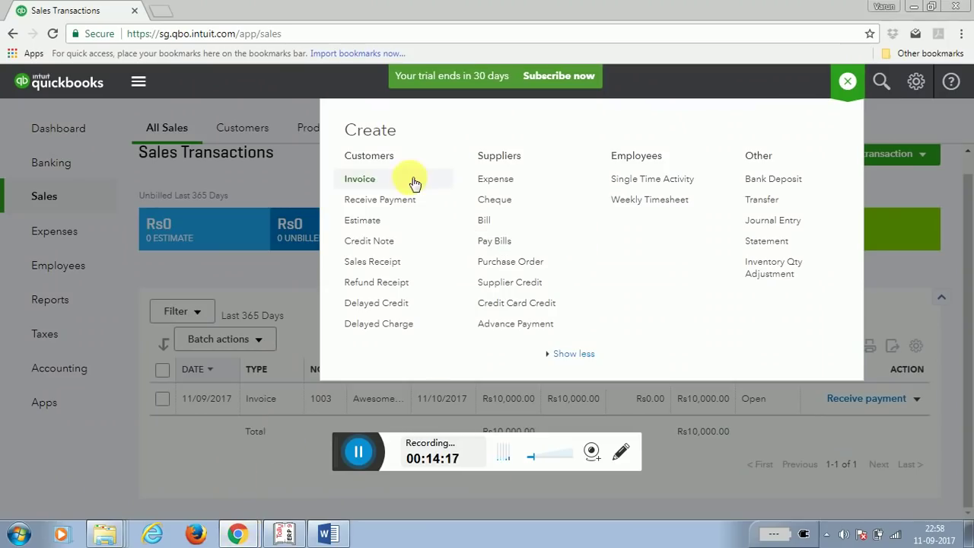
left_click(364, 183)
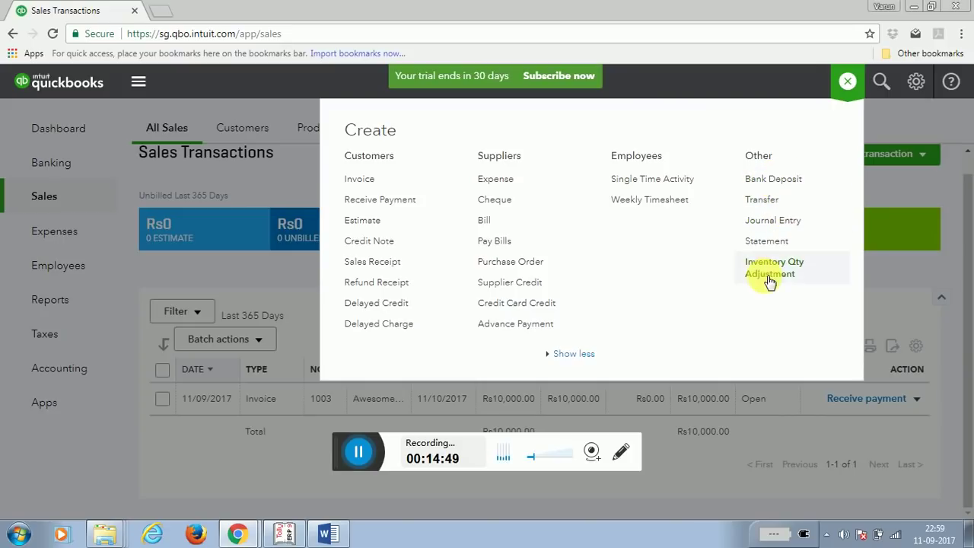
left_click(845, 80)
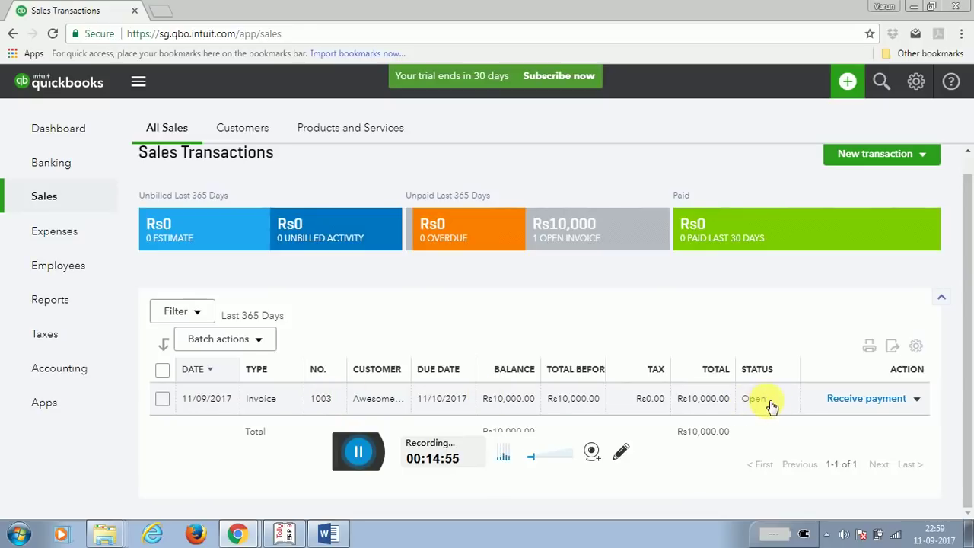
Start receiving payment on the open invoice, with Awesome Customer 10 as the customer, and find the invoice by number 1003.
left_click(864, 400)
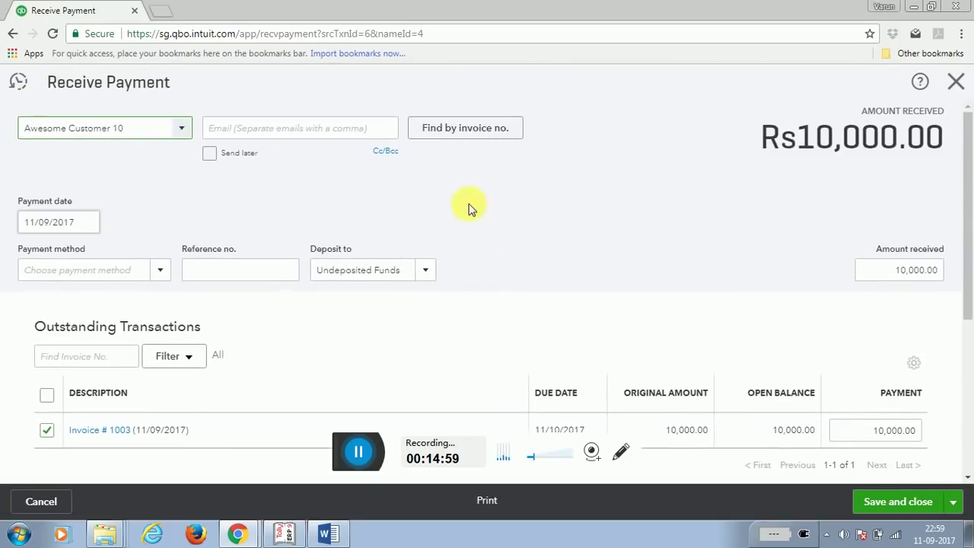
left_click(182, 129)
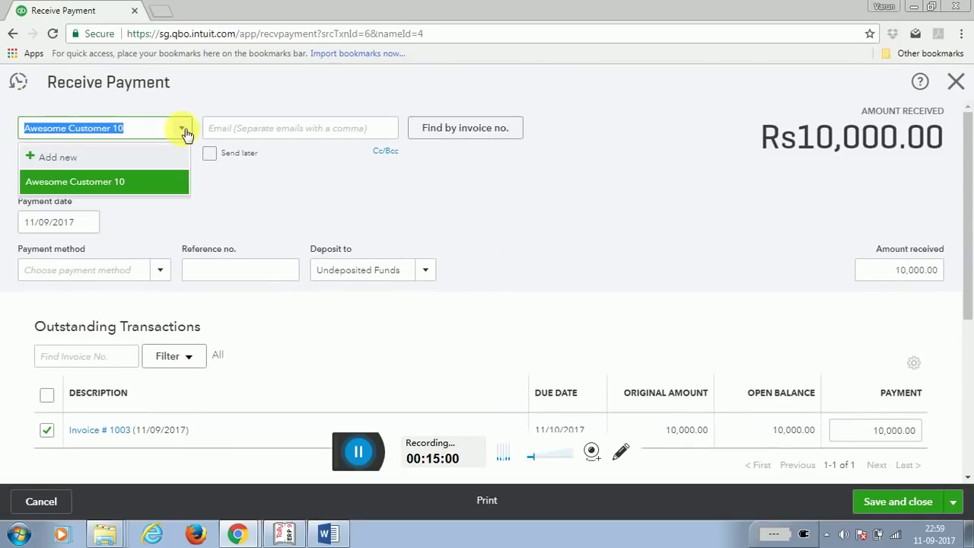
left_click(139, 184)
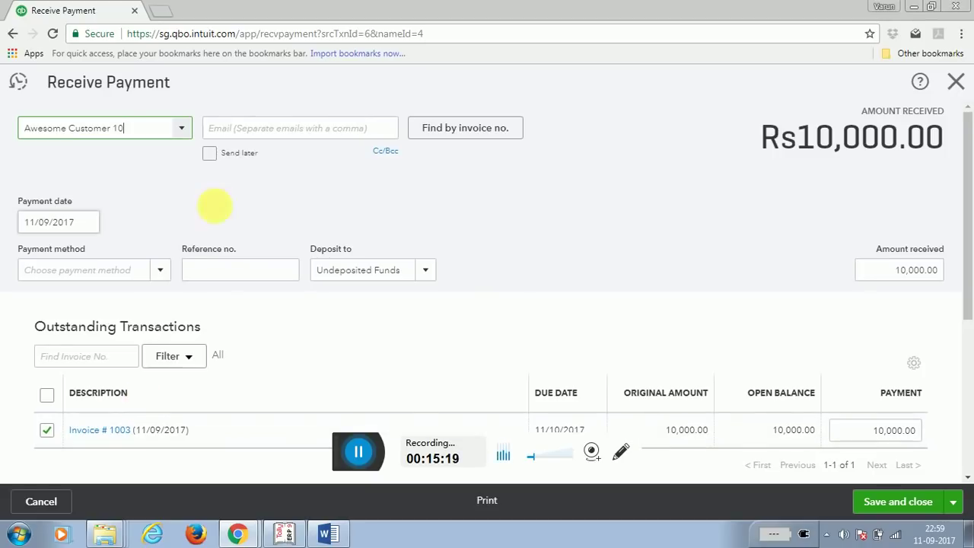
left_click(465, 130)
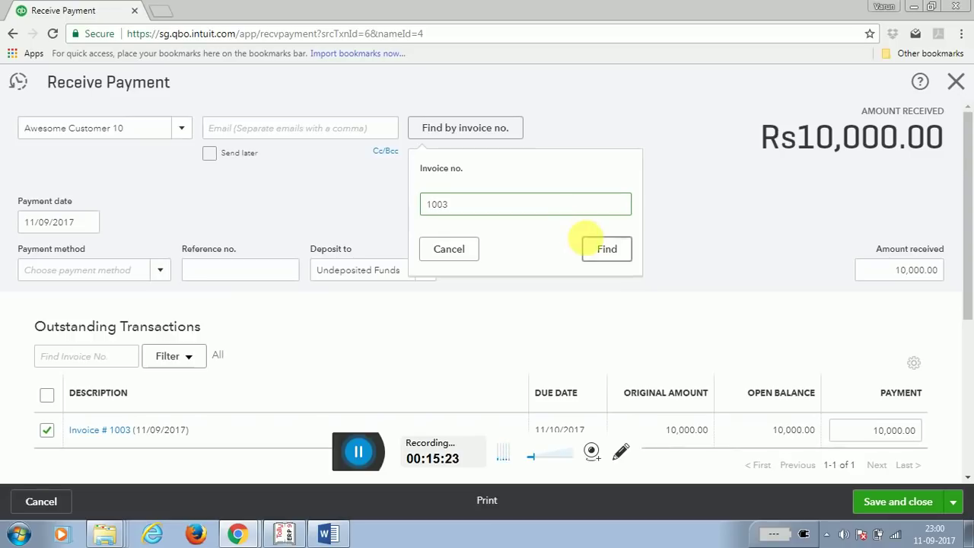
left_click(600, 250)
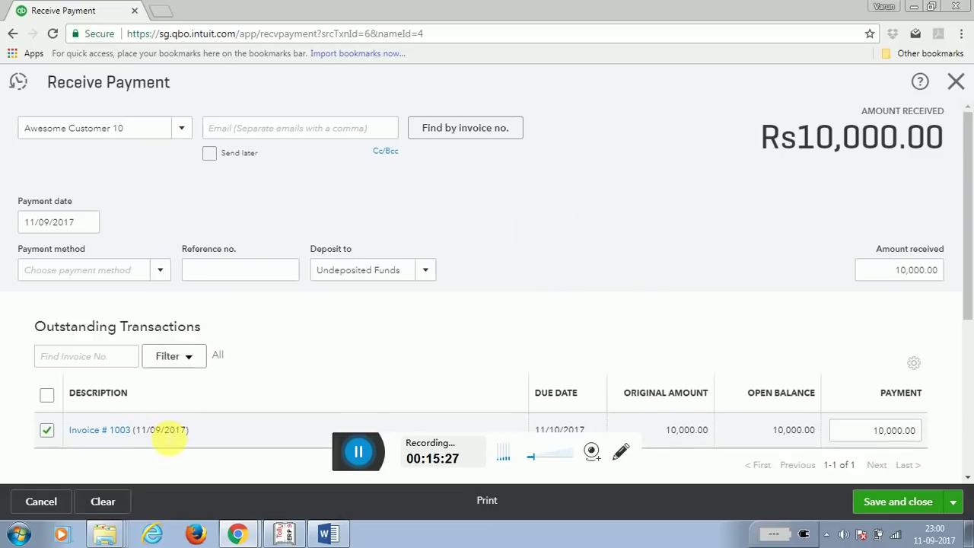
Set the payment method to Cheque with the reference number 101.
scroll(971, 215, "down", 2)
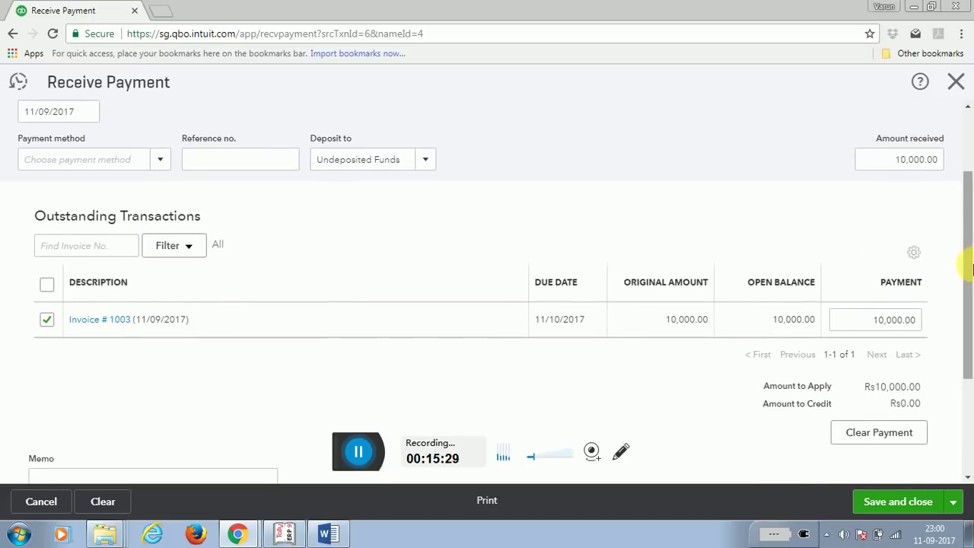
left_click(158, 162)
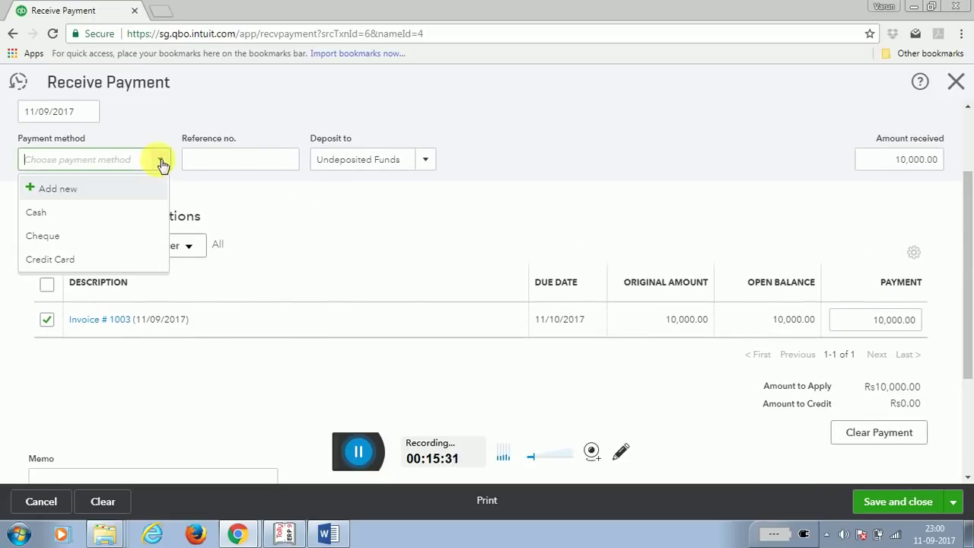
left_click(108, 237)
left_click(229, 159)
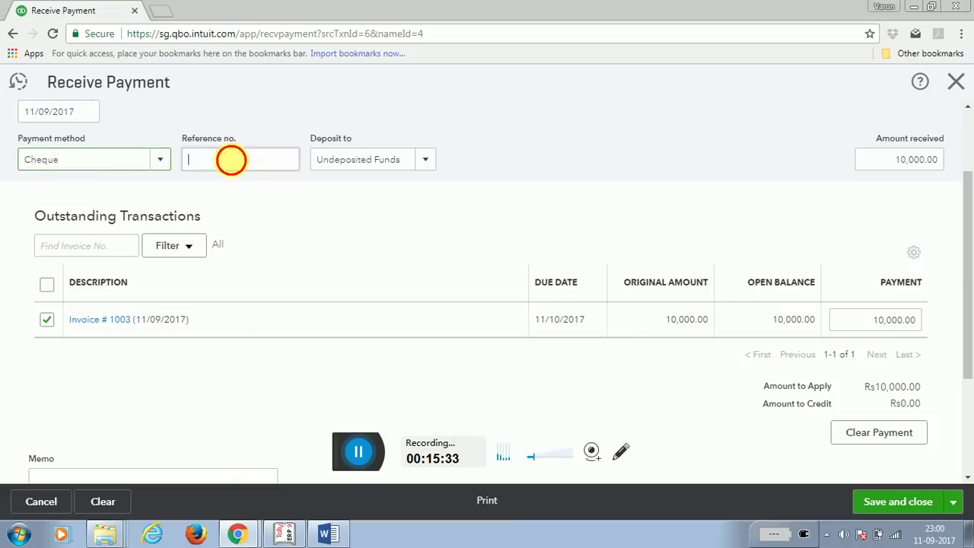
type("101")
left_click(311, 197)
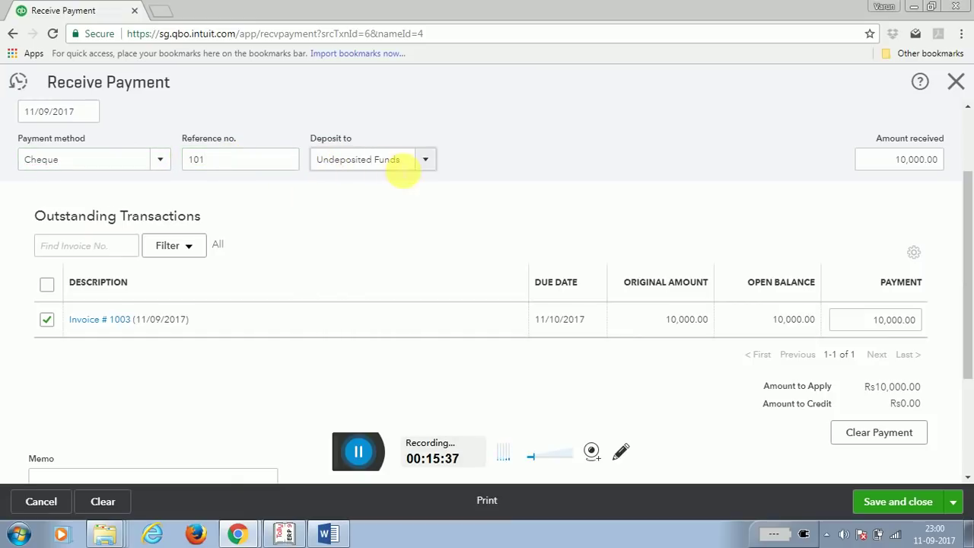
Look through the accounts offered for depositing the payment.
left_click(430, 165)
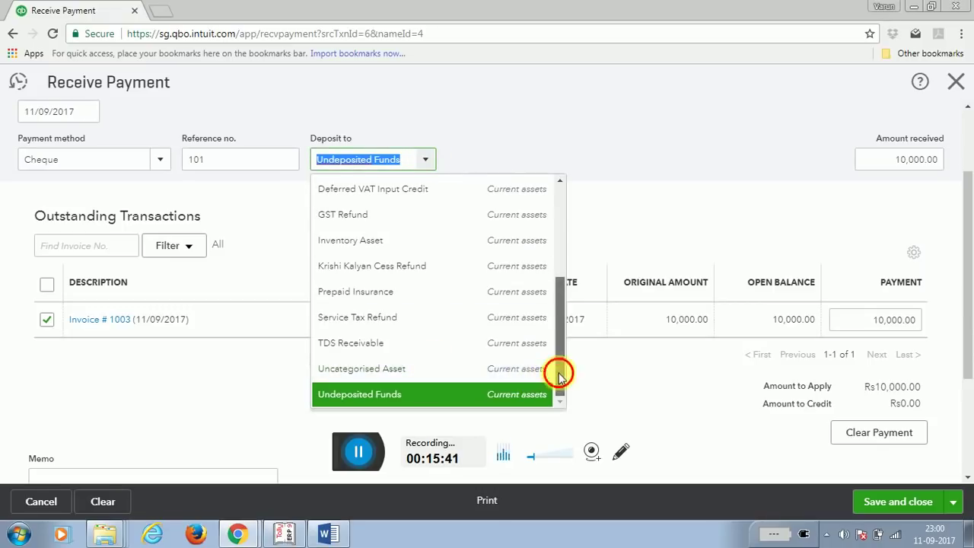
left_click_drag(556, 370, 556, 283)
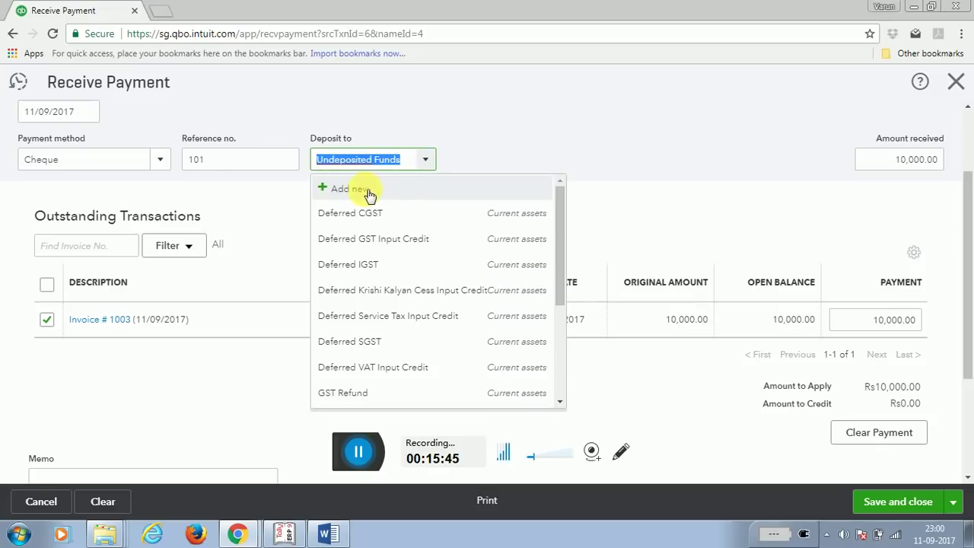
left_click_drag(561, 196, 565, 308)
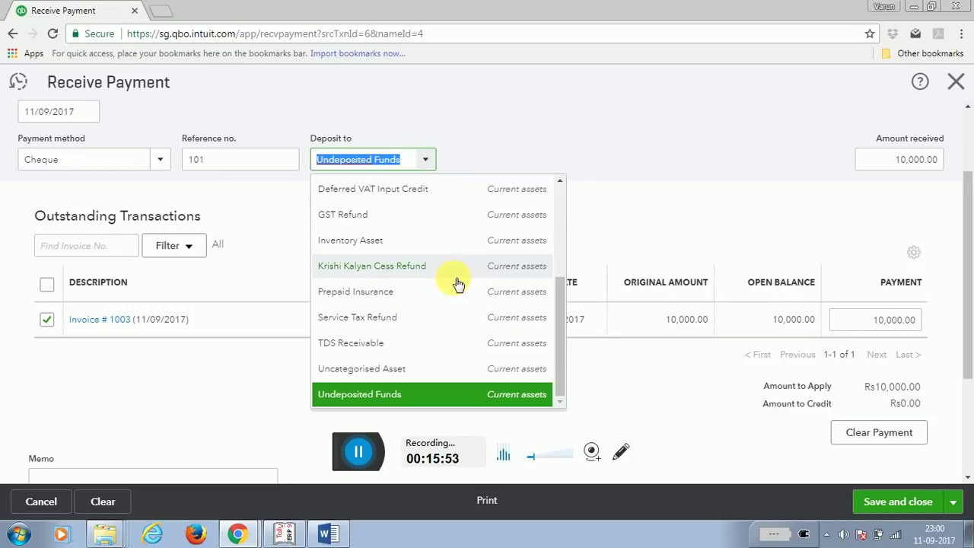
Switch to Tally.ERP 9 and examine the company's list of ledgers under Accounts Info.
left_click(284, 535)
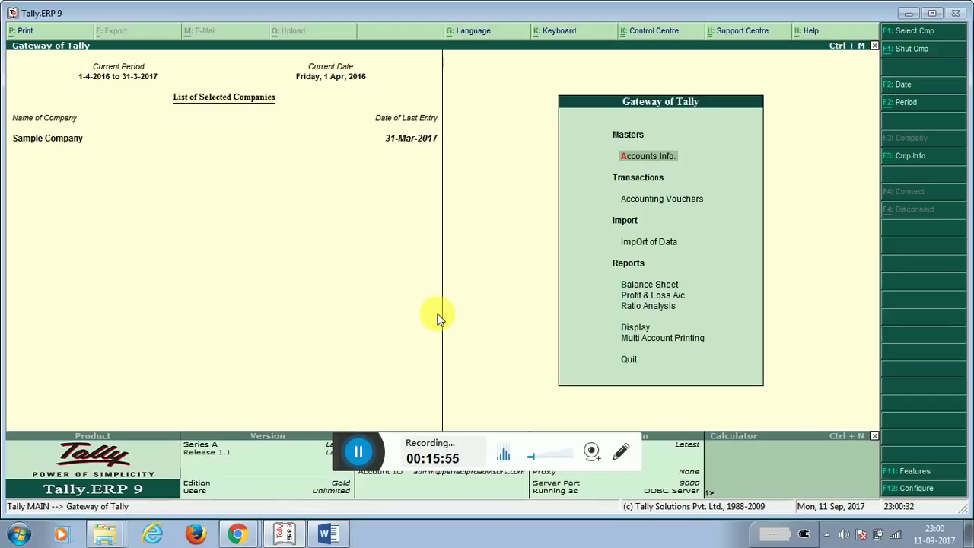
key("Down")
key("Up")
key("Return")
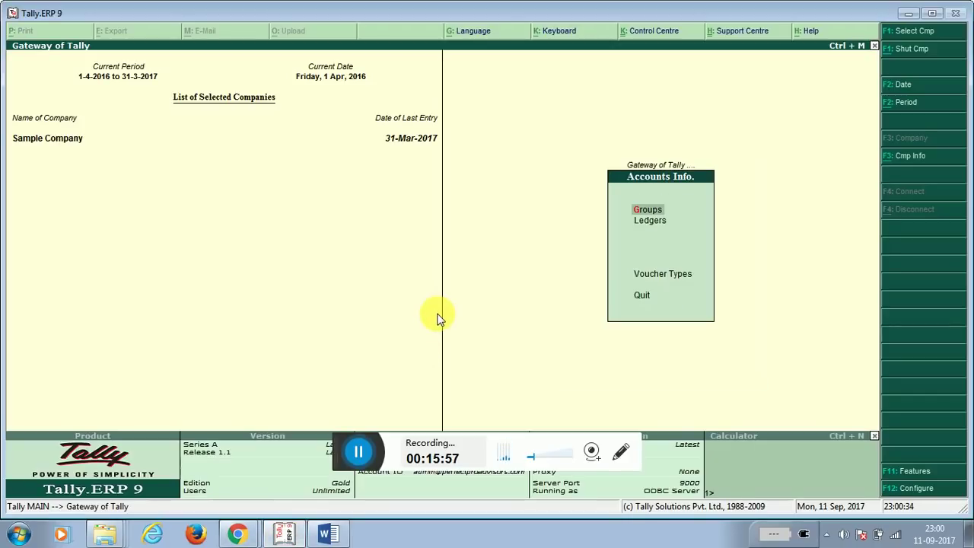
key("l")
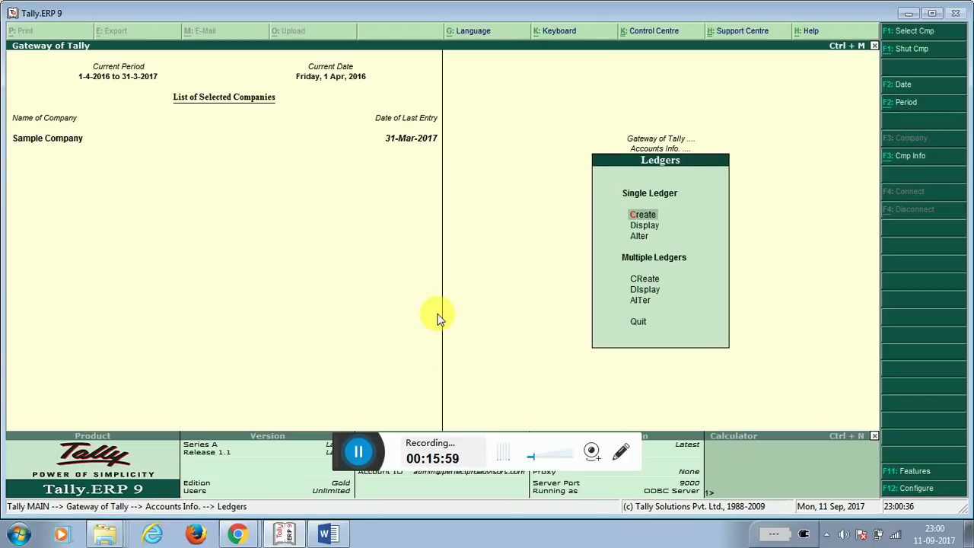
key("Return")
key("Down")
key("Down")
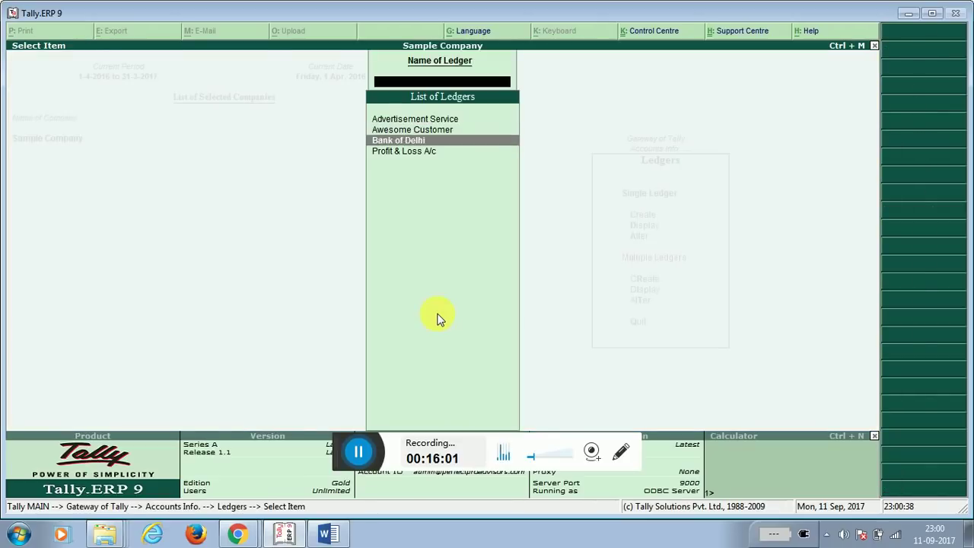
key("Down")
key("Up")
key("Up")
key("Escape")
key("Escape")
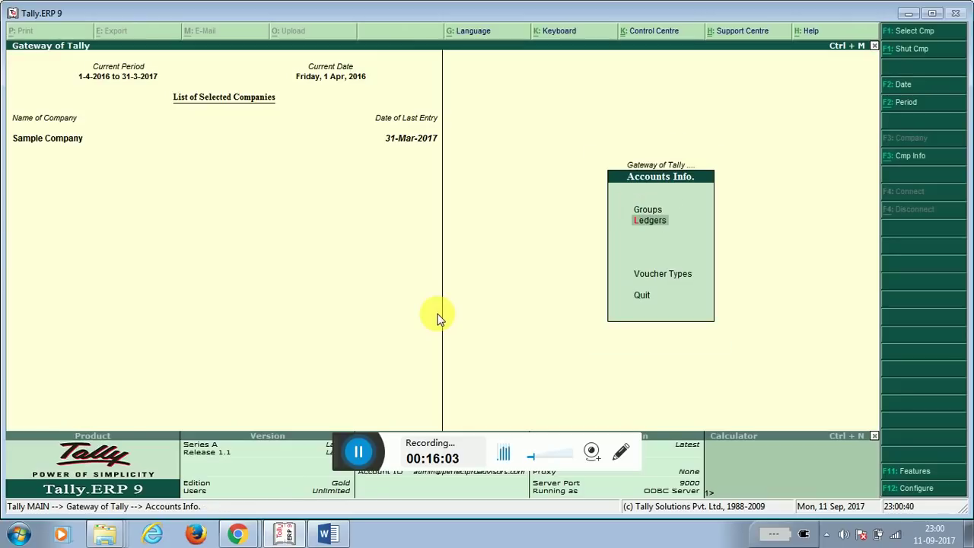
Look through the account groups under Accounts Info in Tally.ERP 9.
key("Up")
key("Return")
key("Down")
key("Return")
key("Down")
key("Down")
key("Down")
key("Down")
key("Down")
key("Down")
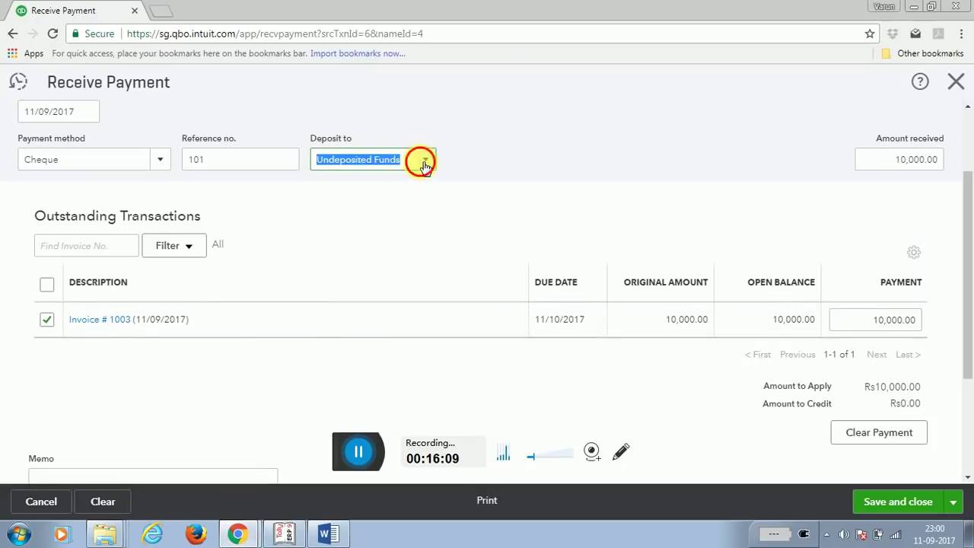
In QuickBooks Online, choose Undeposited Funds as the payment's deposit account and review the rest of the payment form.
left_click(421, 159)
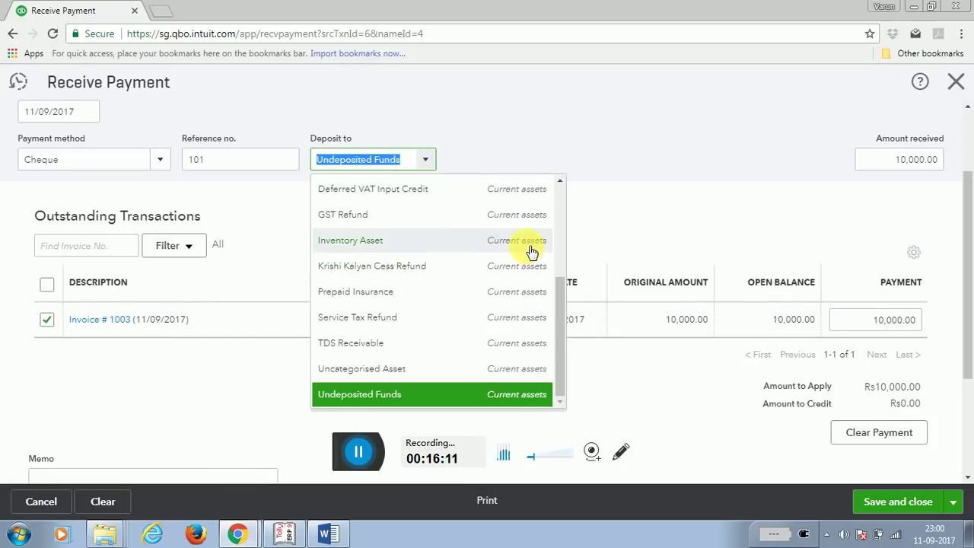
left_click_drag(562, 310, 563, 223)
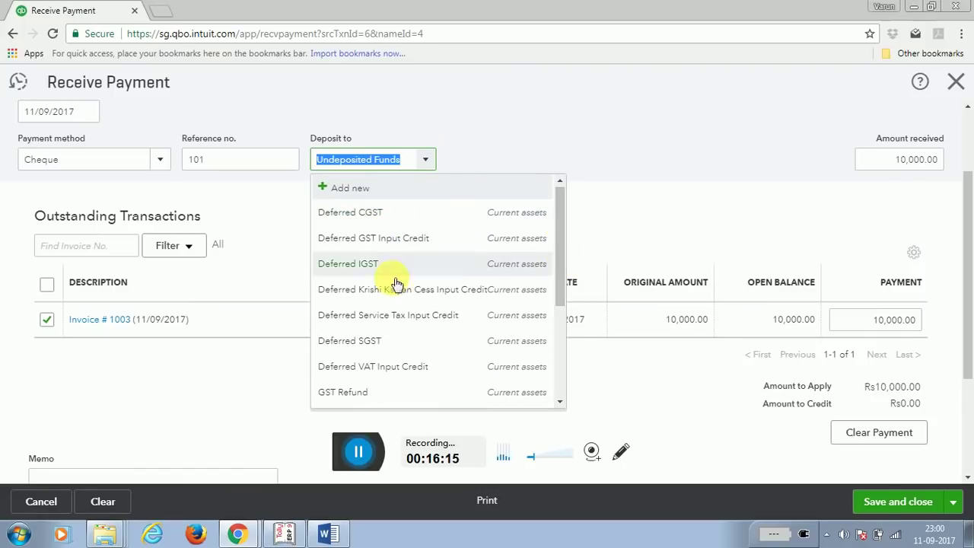
left_click_drag(557, 261, 560, 374)
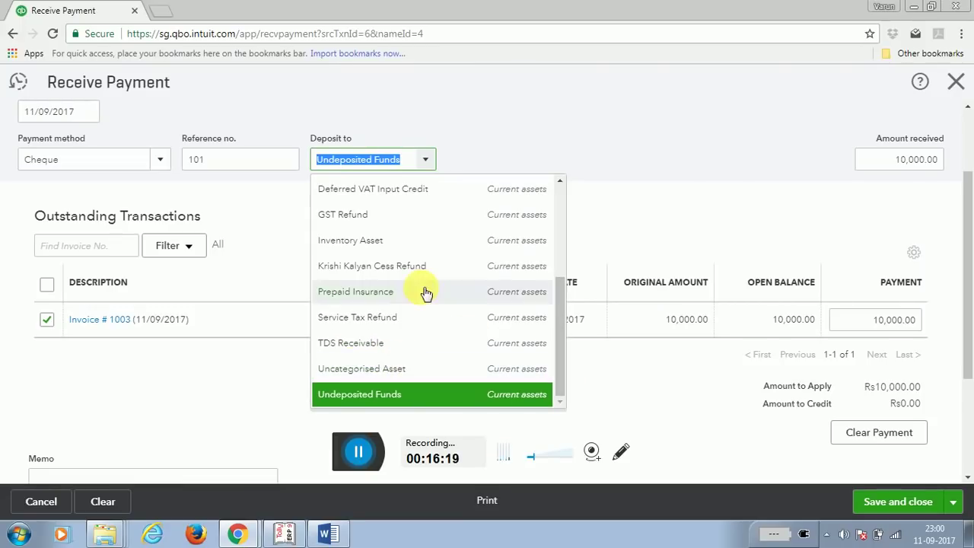
left_click(403, 402)
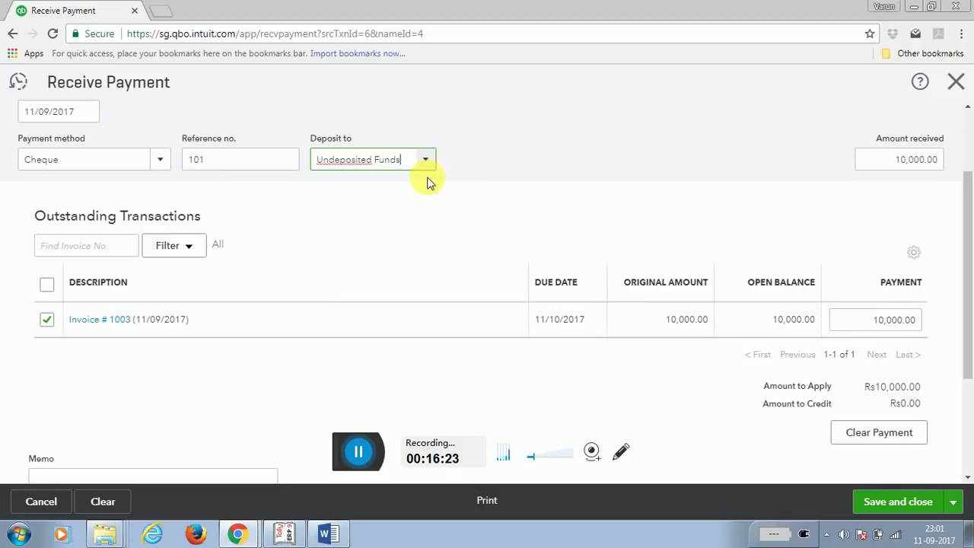
left_click(397, 206)
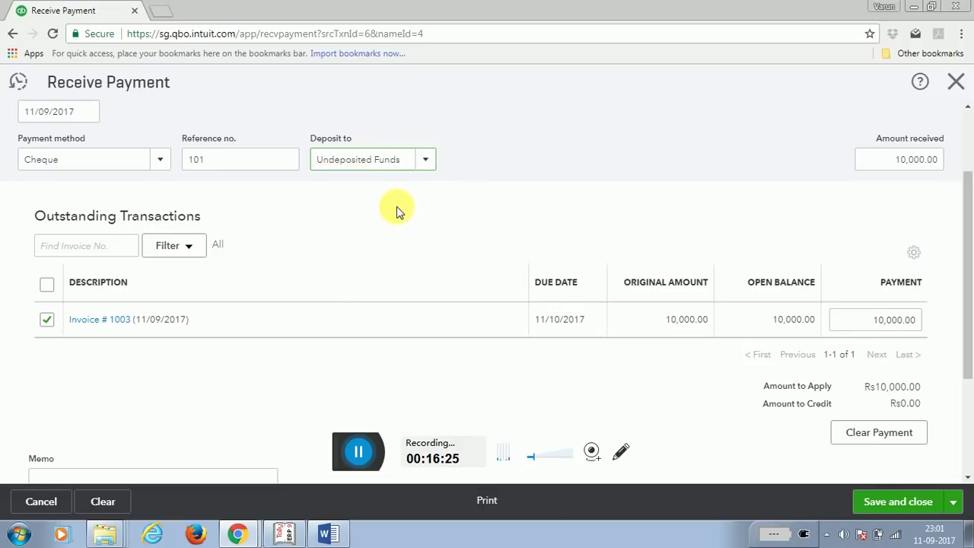
scroll(868, 296, "down", 3)
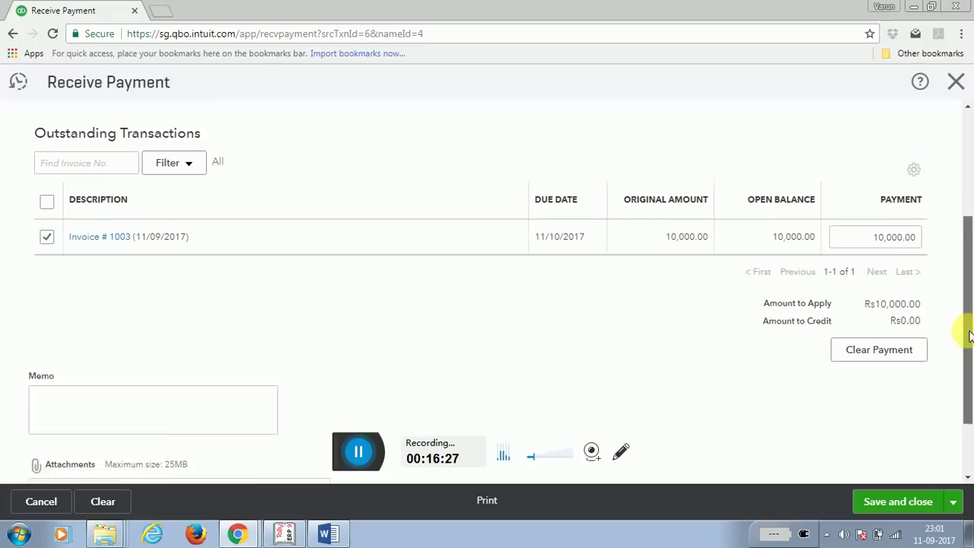
left_click_drag(961, 374, 963, 418)
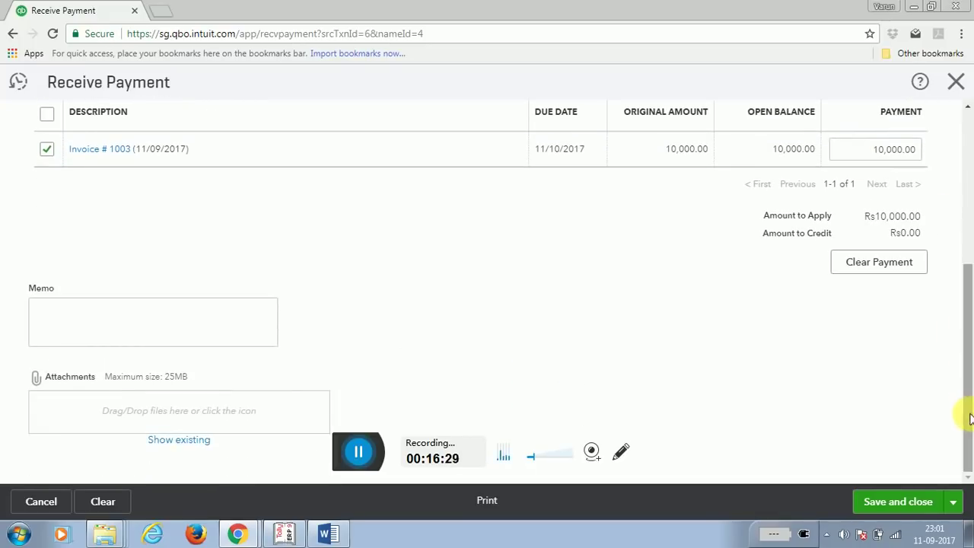
Save and close the received payment, then switch to the Word document and highlight the "RECEIVE the payment" requirement.
left_click(888, 503)
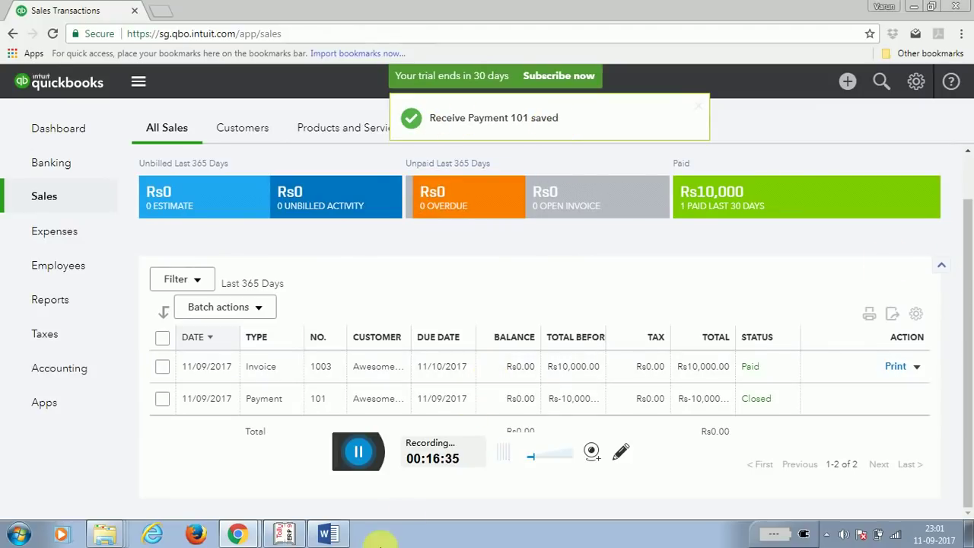
left_click(328, 533)
left_click_drag(310, 367, 426, 367)
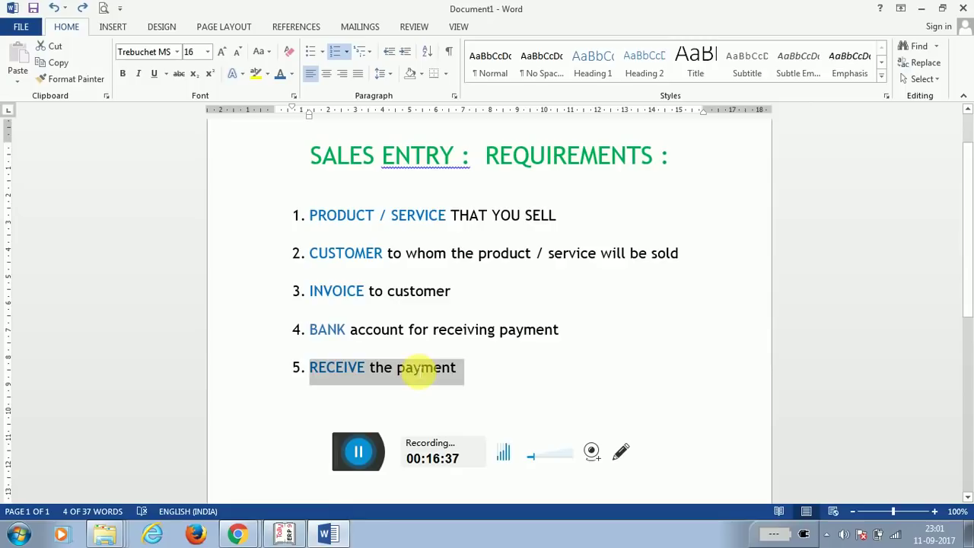
Return to QuickBooks Online and review the Products and Services list and the Customers list.
left_click(239, 534)
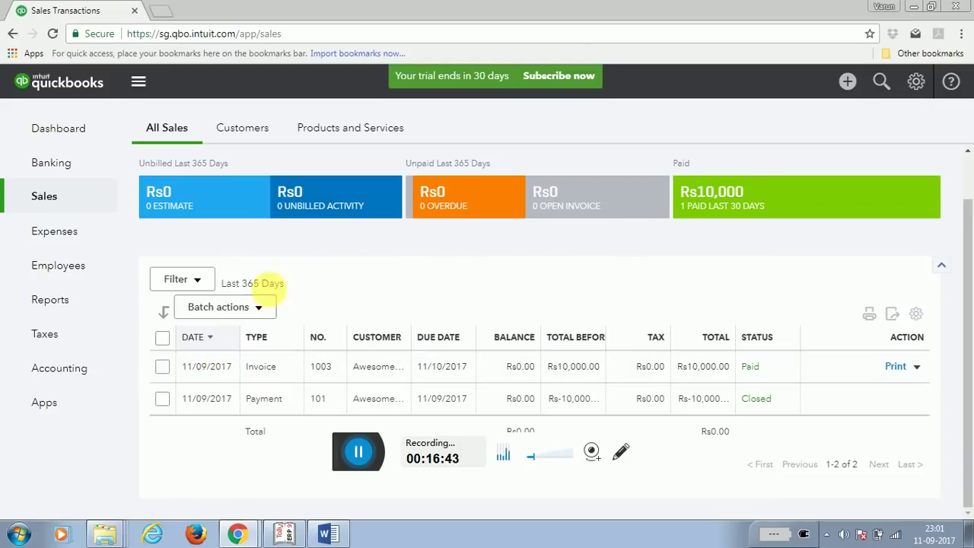
left_click(358, 127)
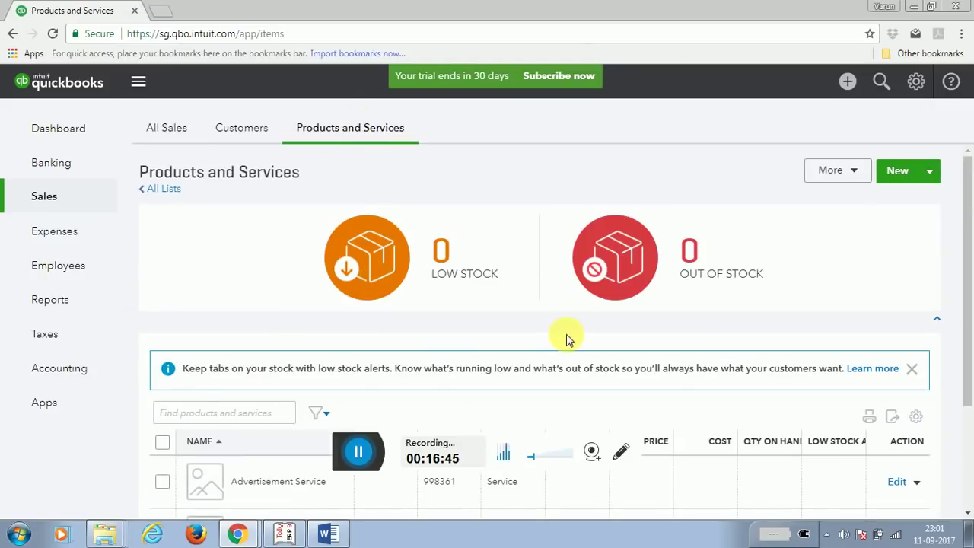
left_click_drag(964, 289, 964, 389)
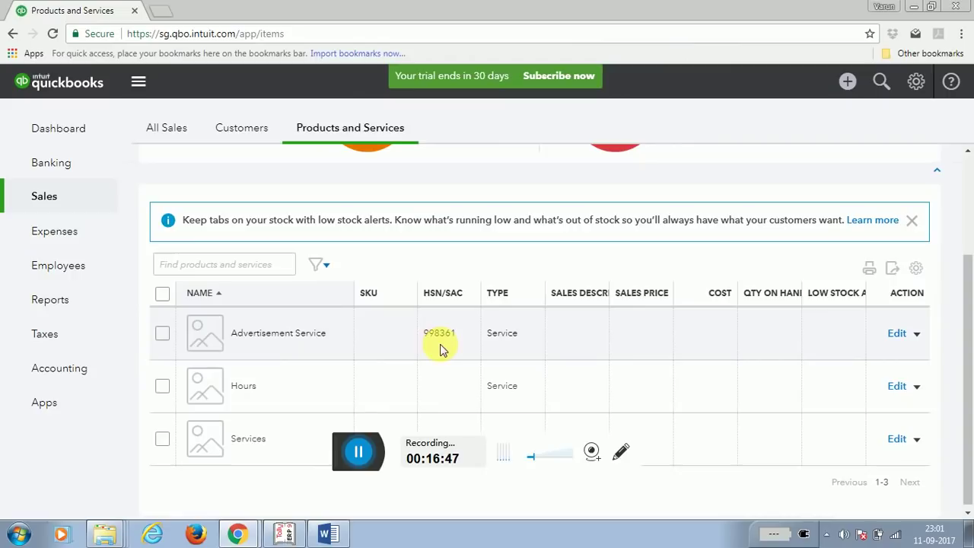
left_click(239, 126)
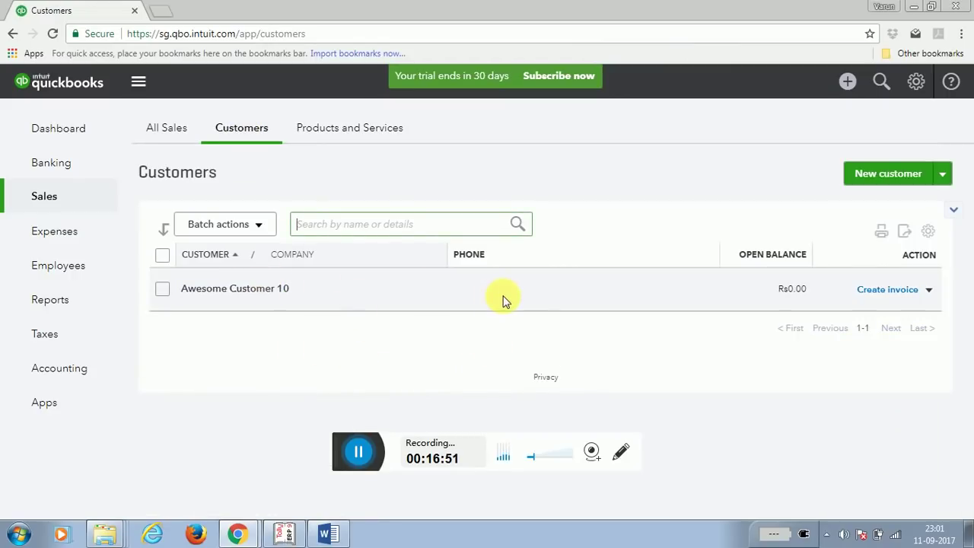
Review all sales transactions and look through the actions available for invoice 1003.
left_click(161, 126)
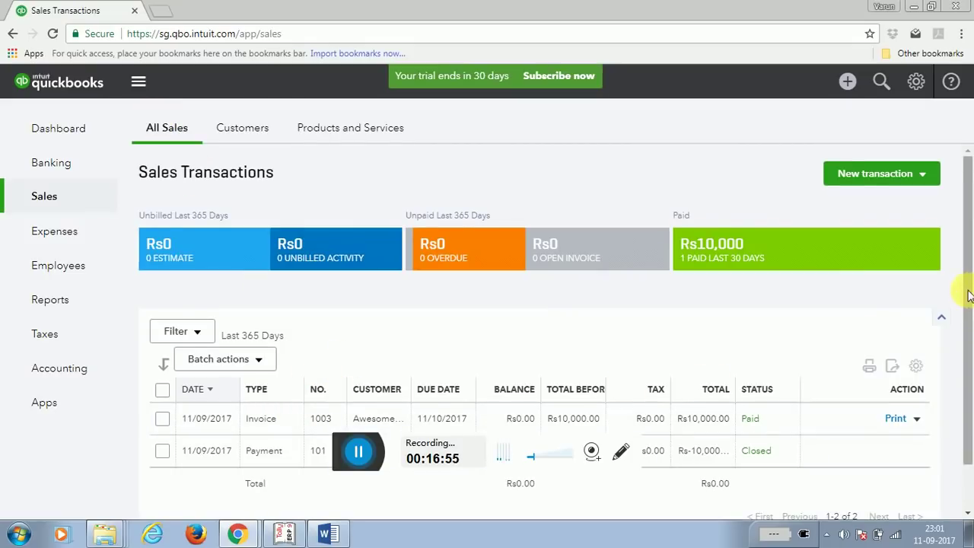
scroll(957, 294, "down", 1)
left_click(918, 366)
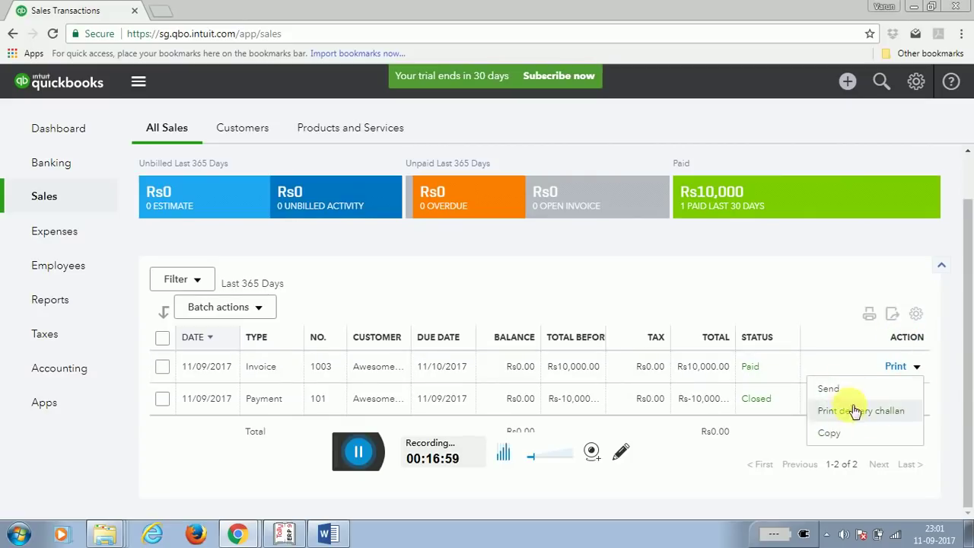
left_click(818, 295)
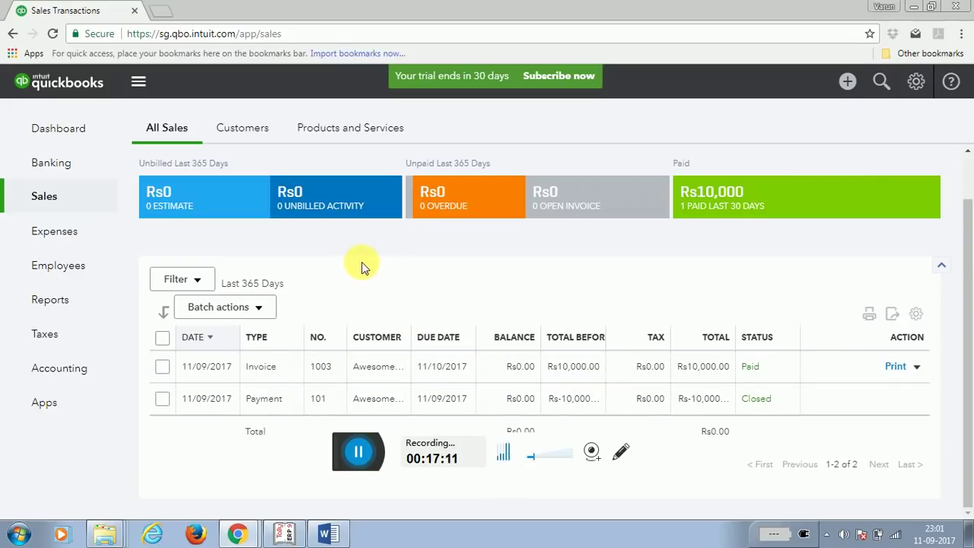
Switch to Tally.ERP 9 and view Sample Company's Profit & Loss A/c report from the Gateway of Tally.
left_click(283, 533)
key("Escape")
key("Escape")
key("Escape")
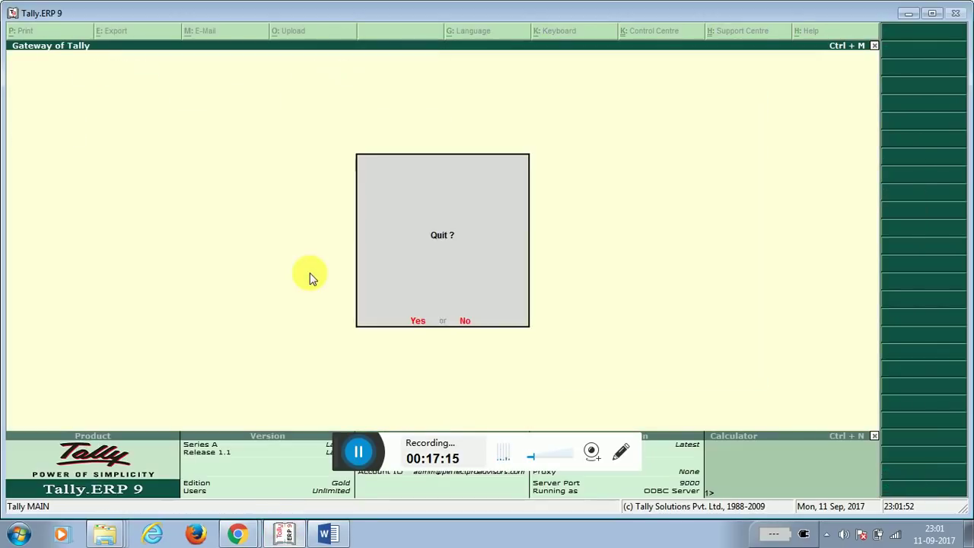
key("Escape")
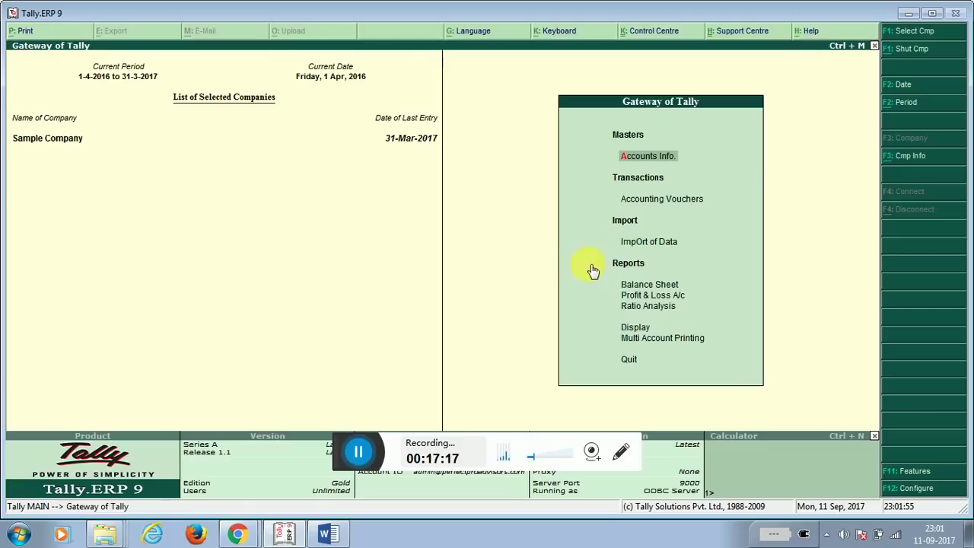
left_click(645, 297)
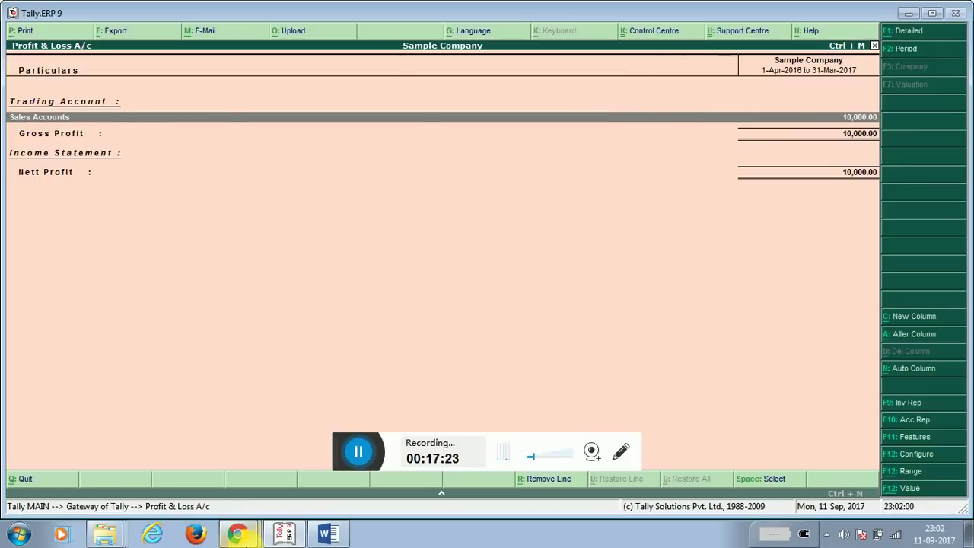
In QuickBooks Online, run the Profit and Loss report and drill into the Services income amount.
left_click(237, 535)
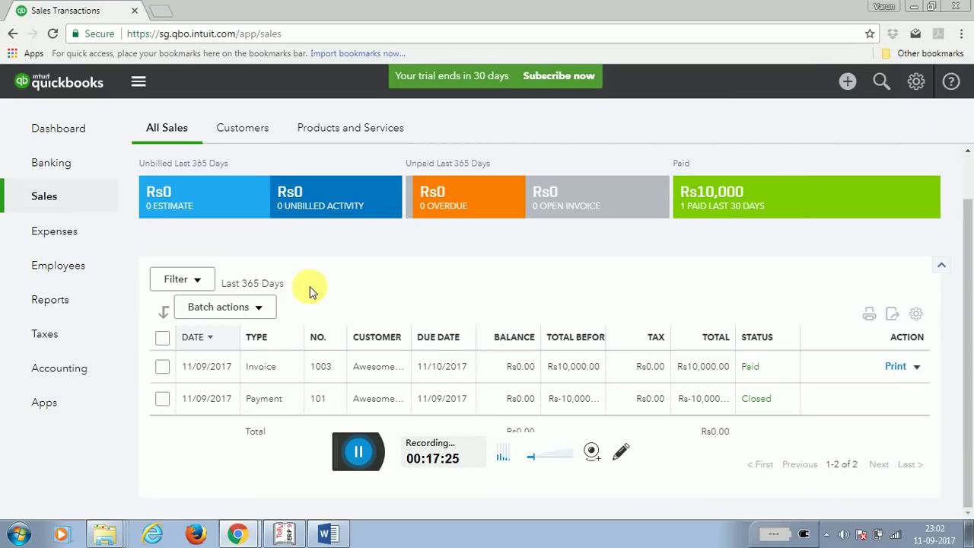
left_click(67, 302)
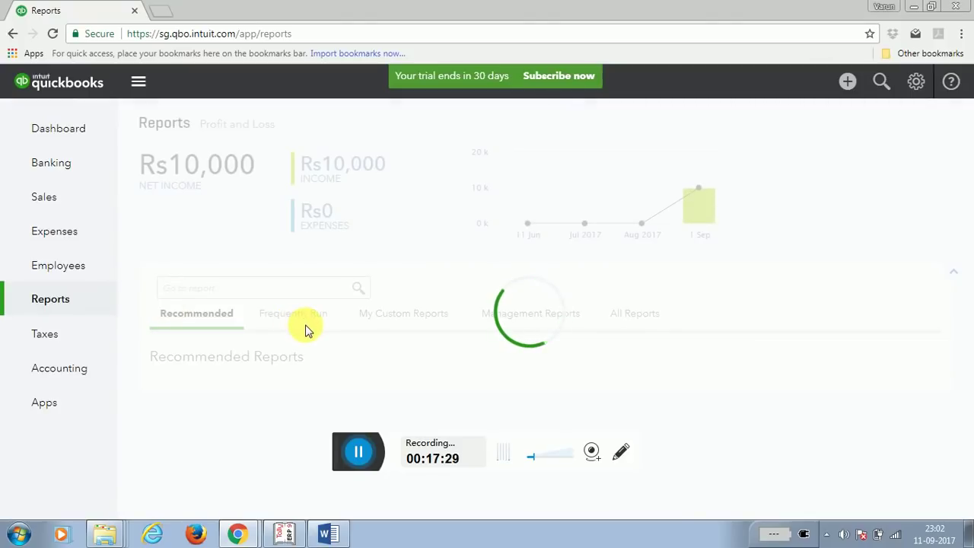
scroll(970, 316, "down", 1)
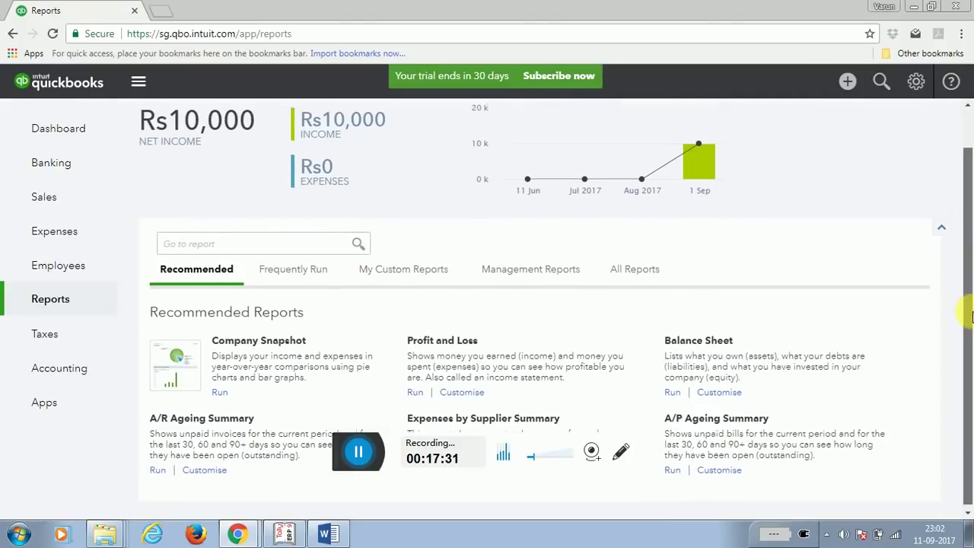
left_click(414, 390)
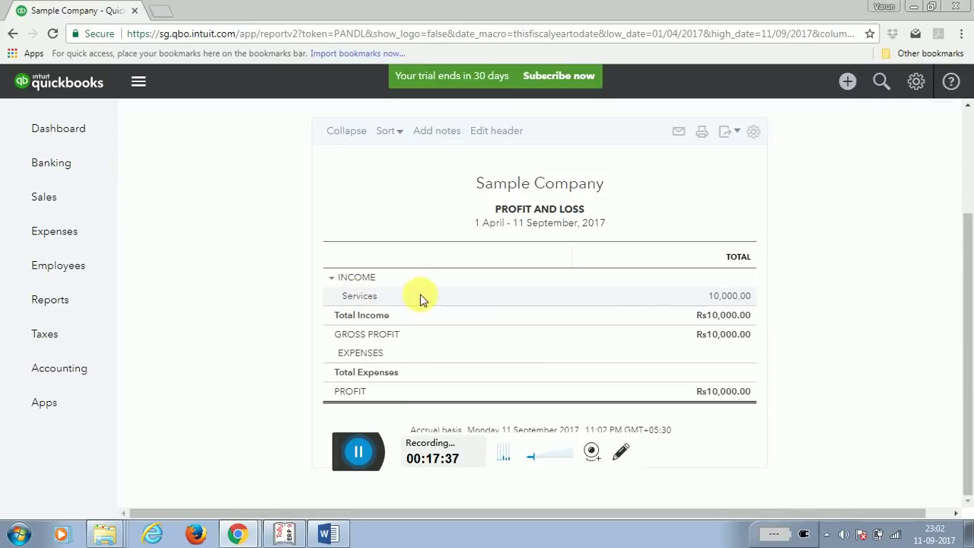
left_click(728, 298)
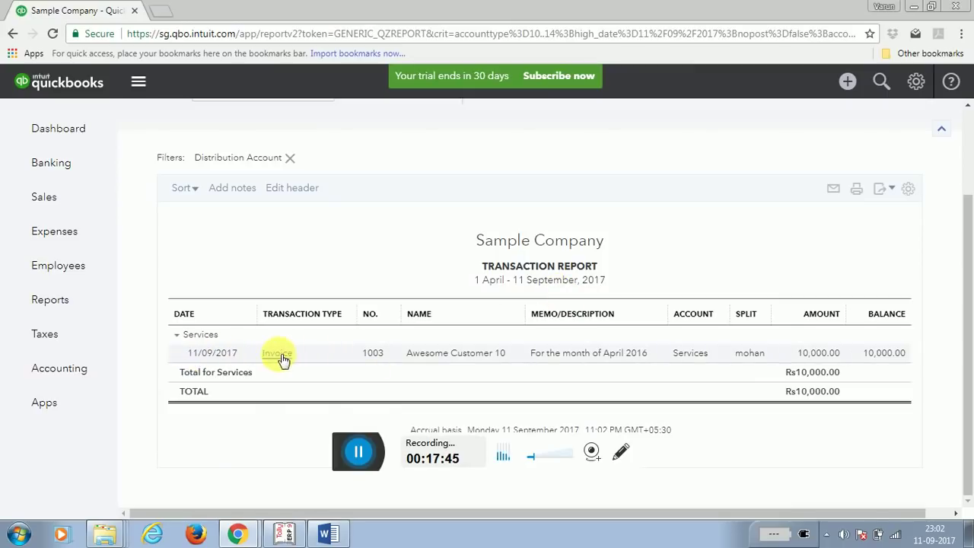
Open invoice 1003 from the transaction report, examine its print preview down to the balance due, and close both.
left_click(455, 358)
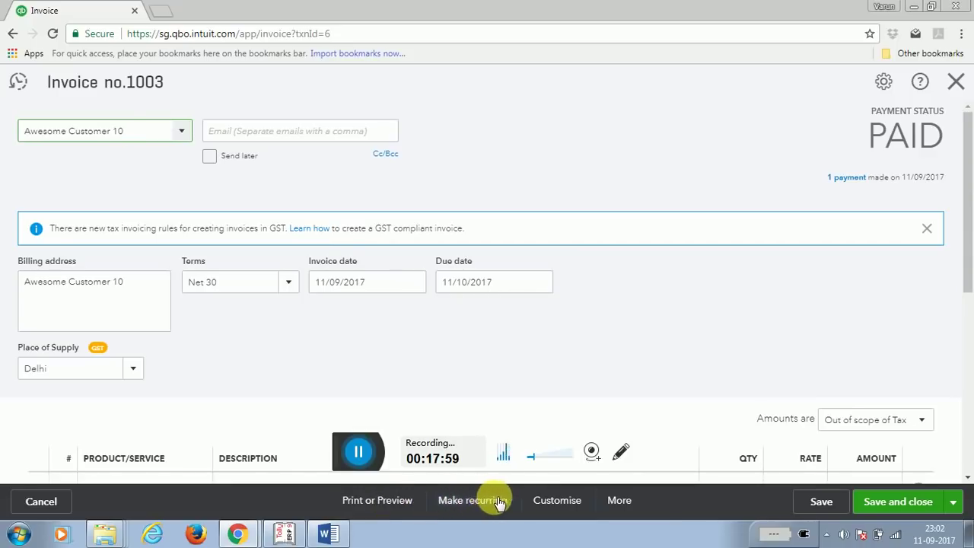
left_click(397, 501)
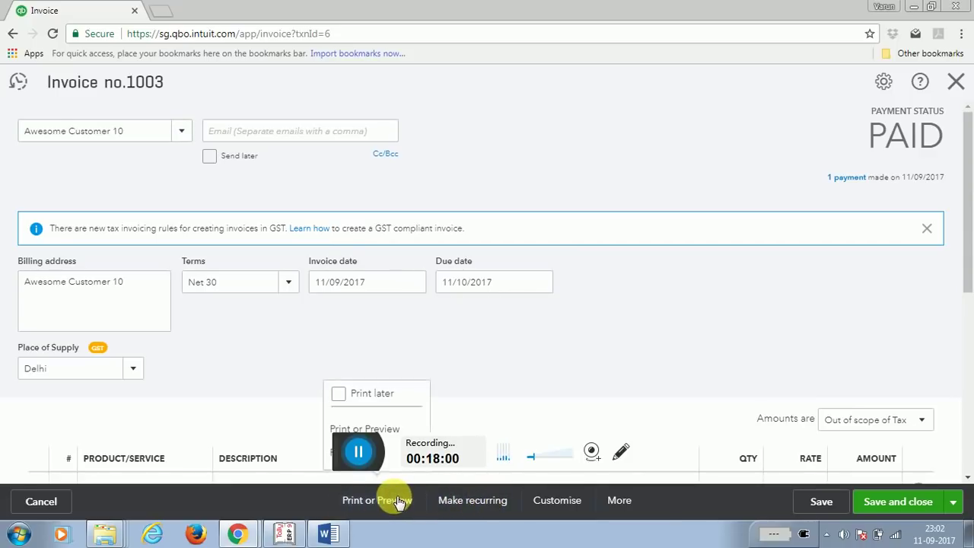
left_click(379, 429)
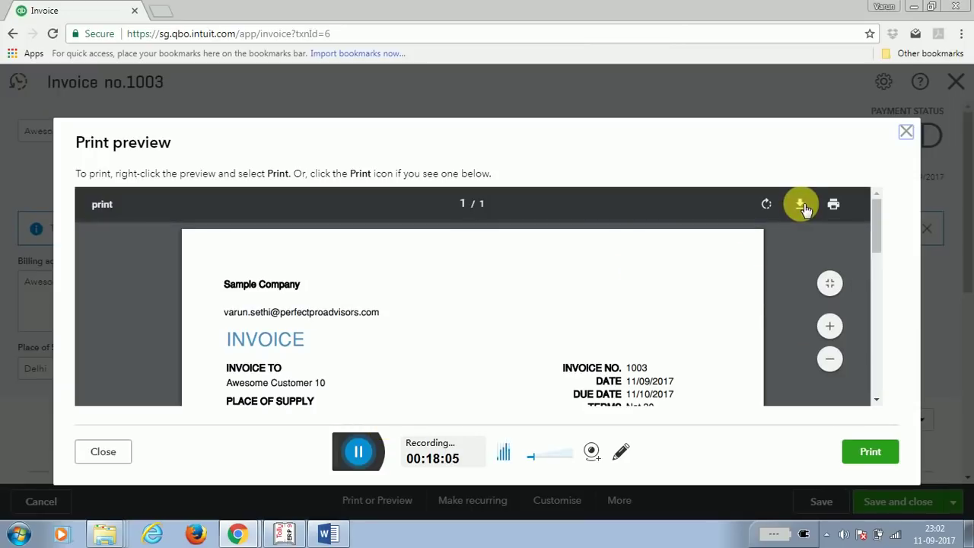
mouse_move(877, 232)
left_mouse_down()
mouse_move(882, 250)
mouse_move(878, 228)
left_mouse_up()
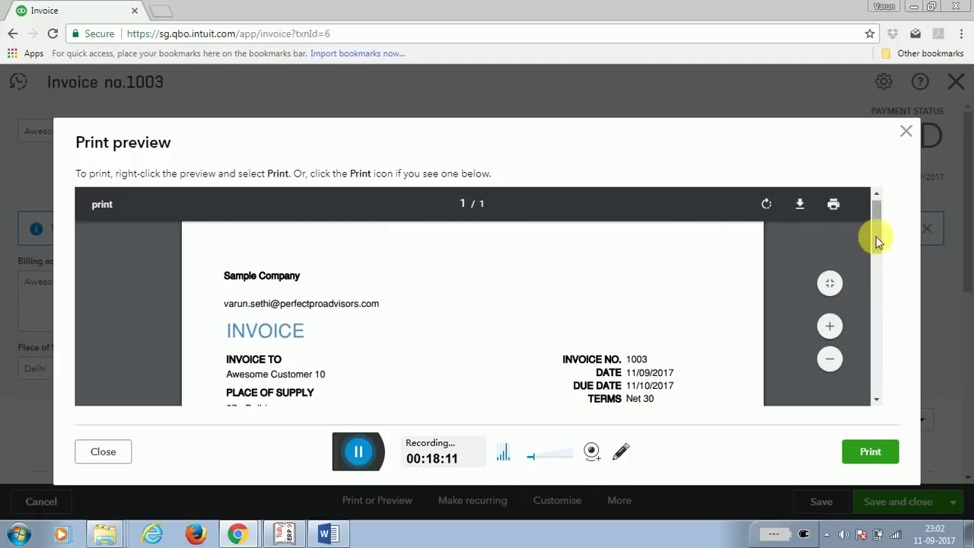
left_click_drag(876, 241, 886, 309)
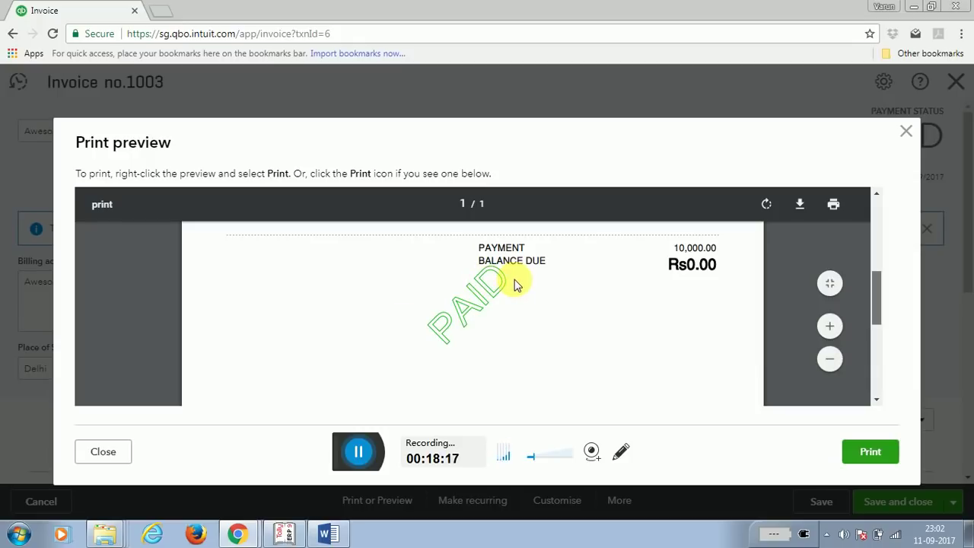
left_click(904, 130)
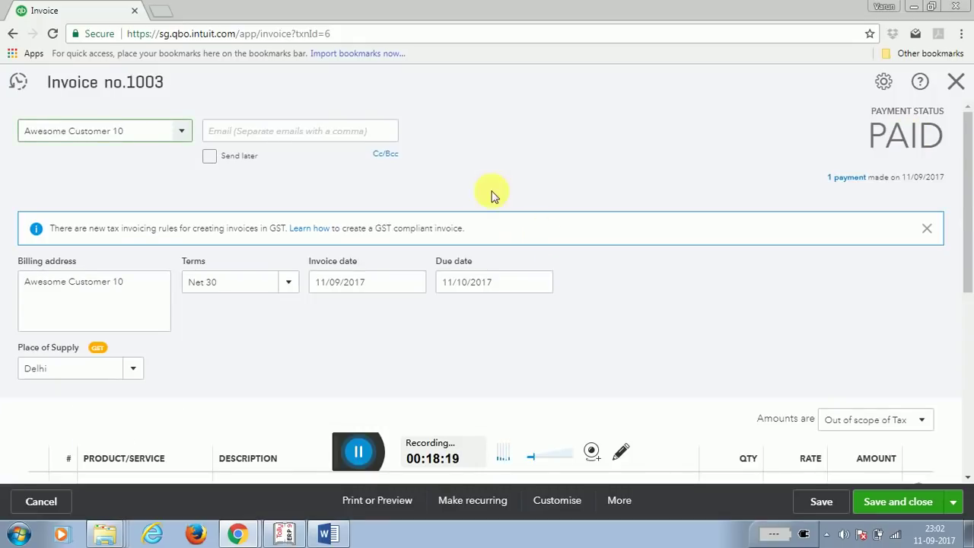
left_click(956, 82)
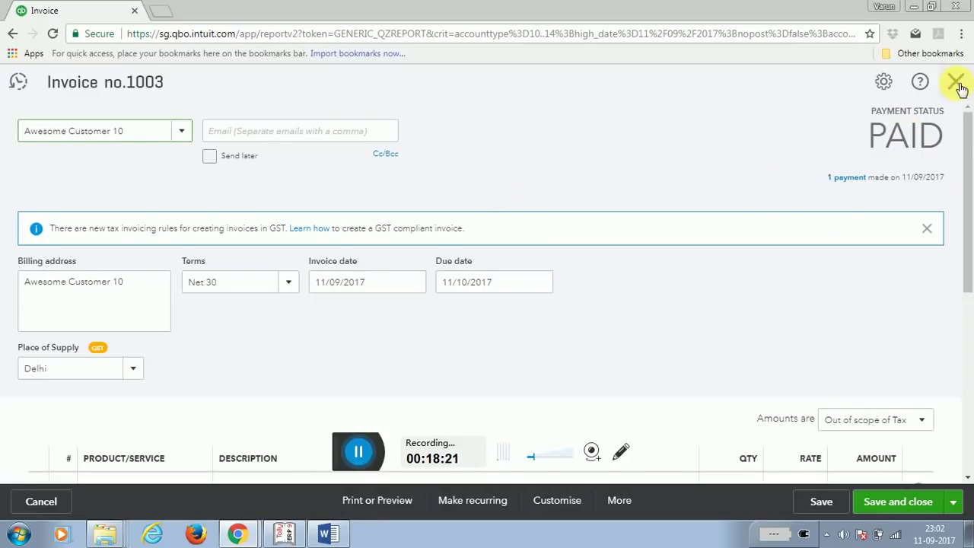
Check the customer's open balance in the Customers list and look at the list's column settings and new-customer options.
left_click(57, 202)
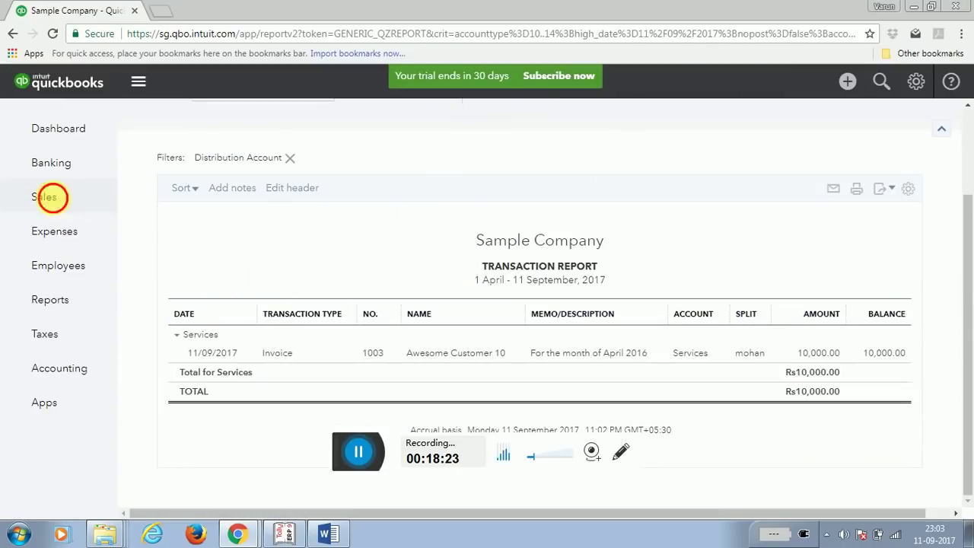
left_click(242, 128)
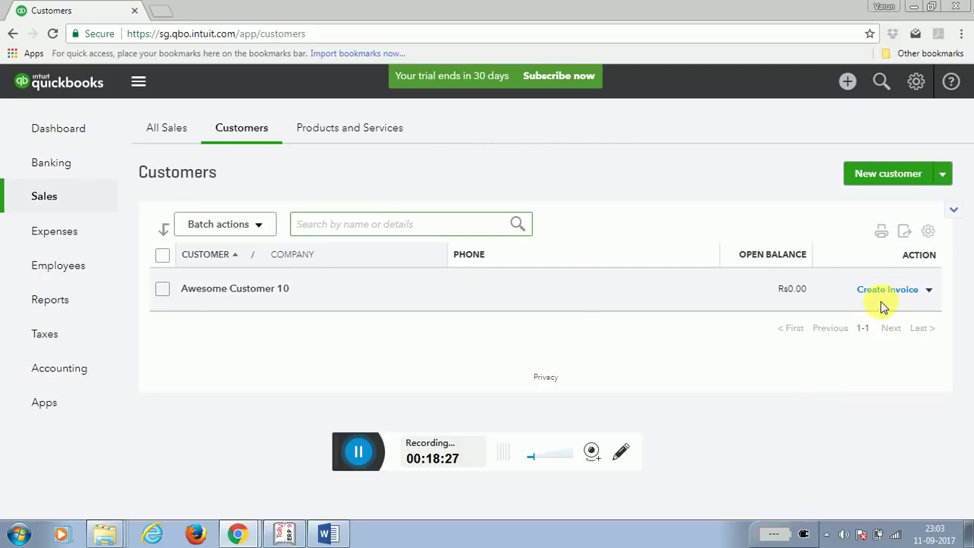
left_click(883, 306)
double_click(541, 302)
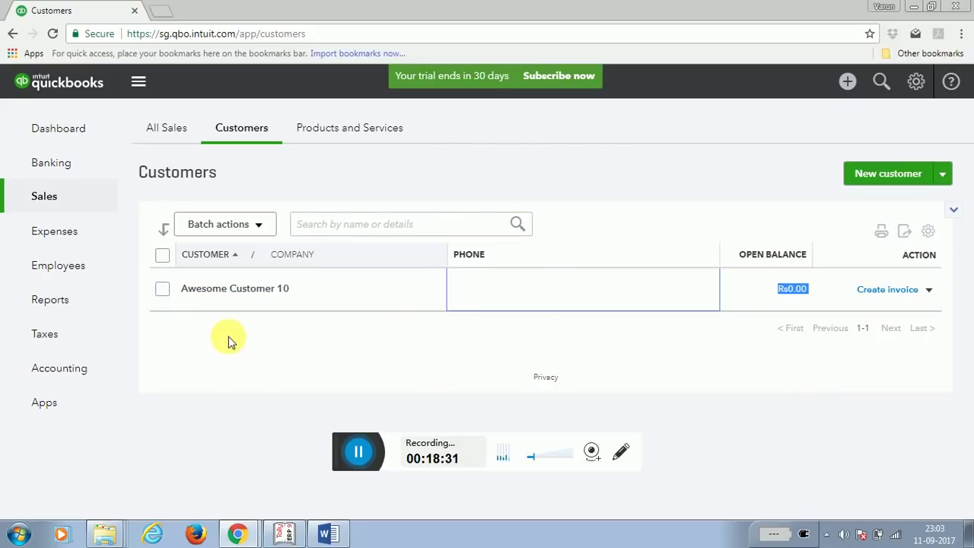
left_click(927, 231)
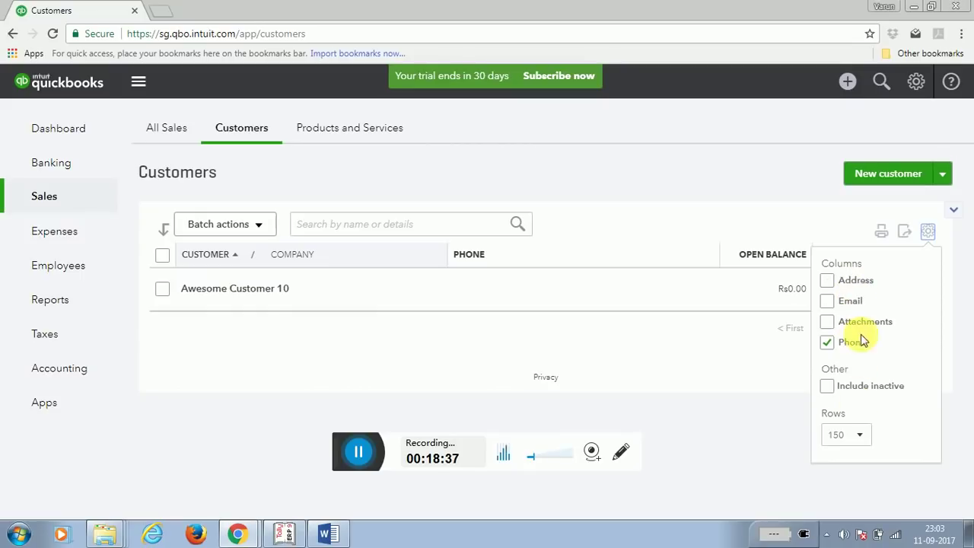
left_click(942, 174)
left_click(776, 191)
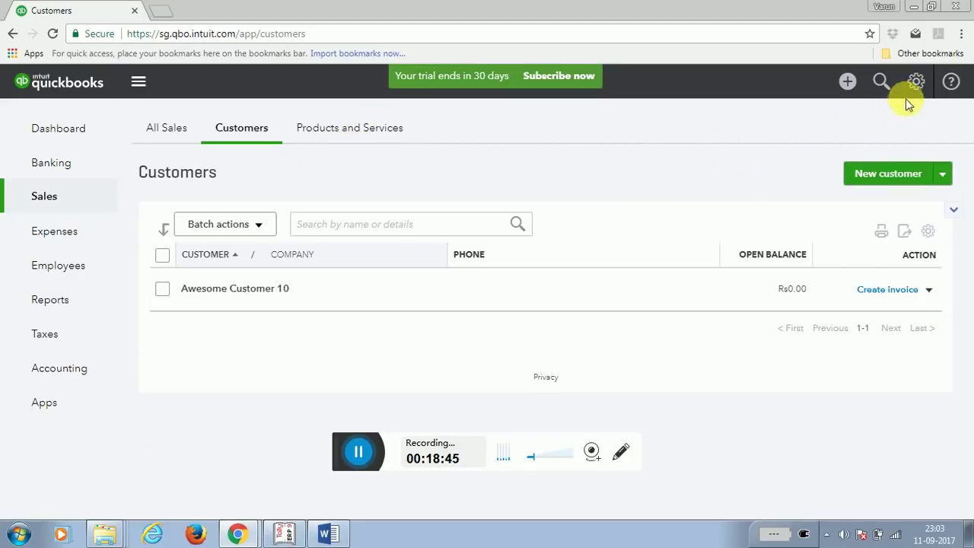
Open Company Settings and review the Company section down to the customer label.
left_click(916, 81)
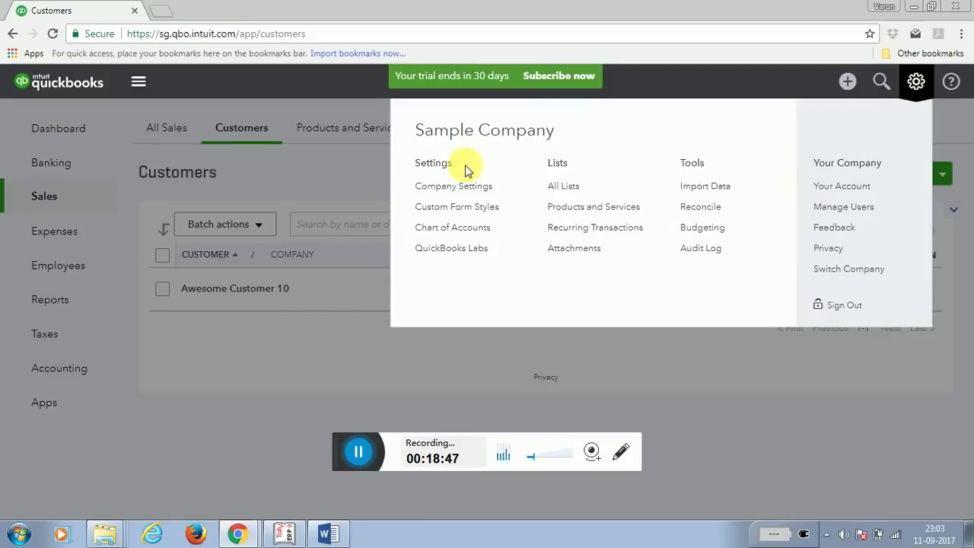
left_click(467, 188)
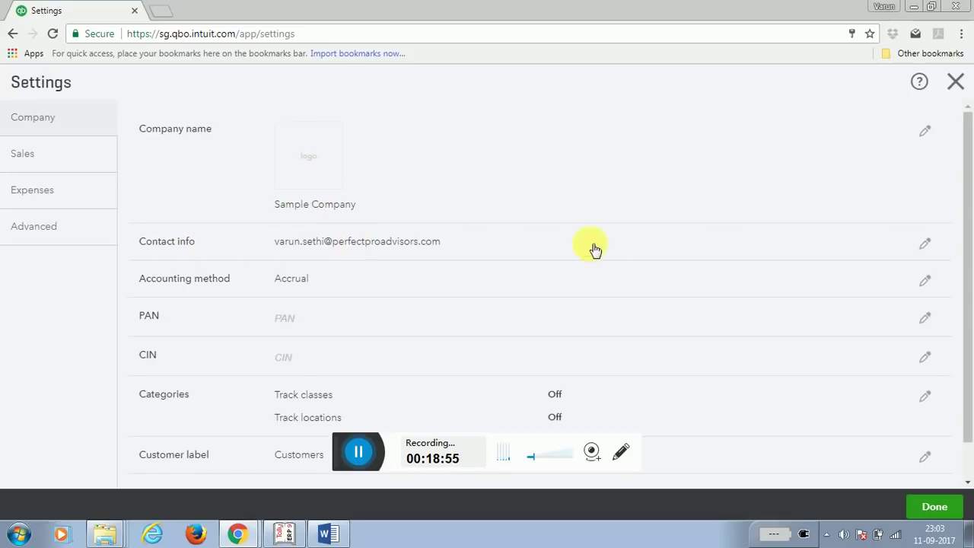
left_click_drag(968, 204, 971, 270)
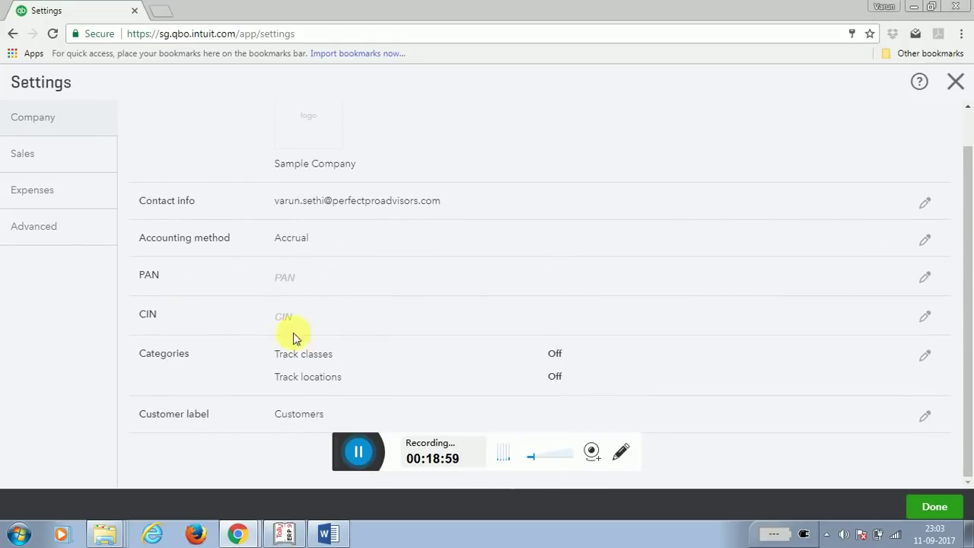
Review the Sales settings down to Statements, expanding the Products and services options for editing.
left_click(37, 145)
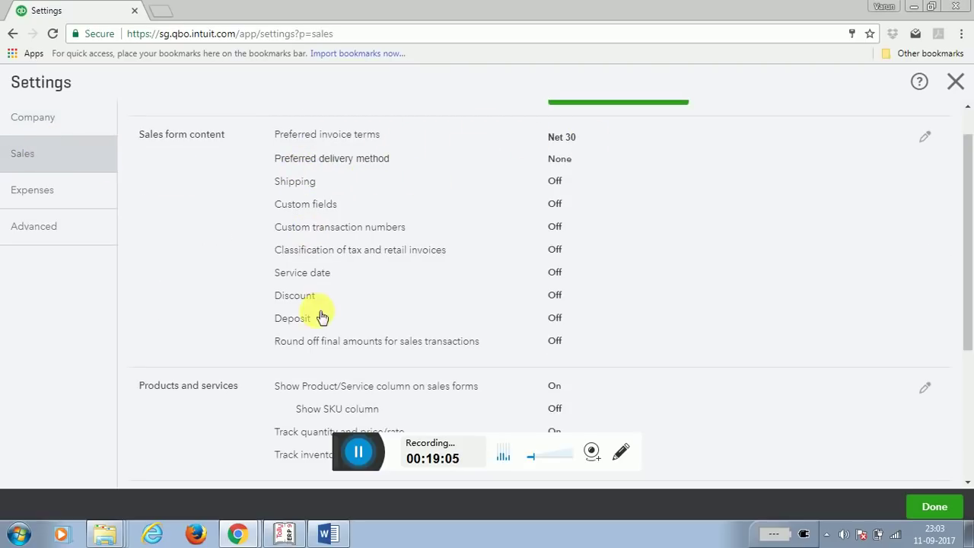
left_click(321, 407)
scroll(968, 279, "down", 2)
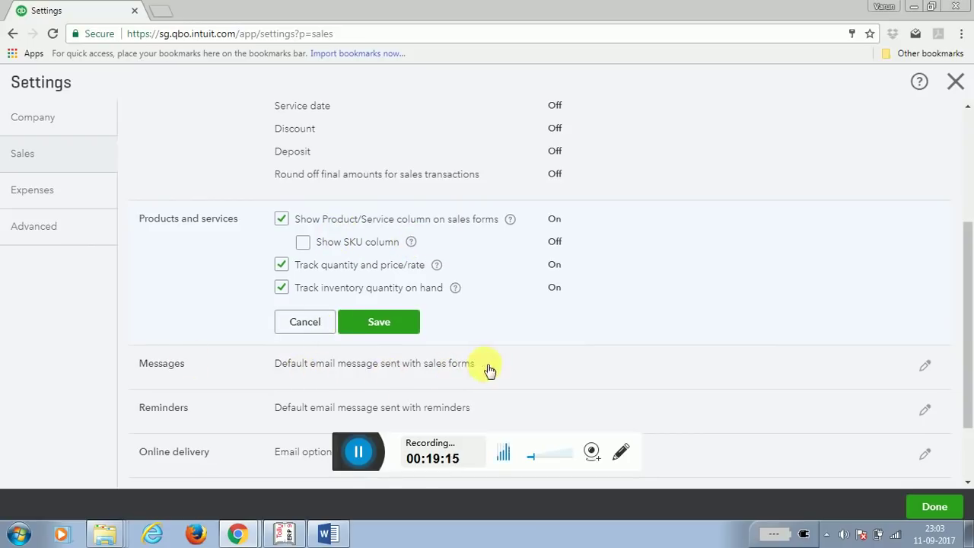
scroll(966, 403, "down", 2)
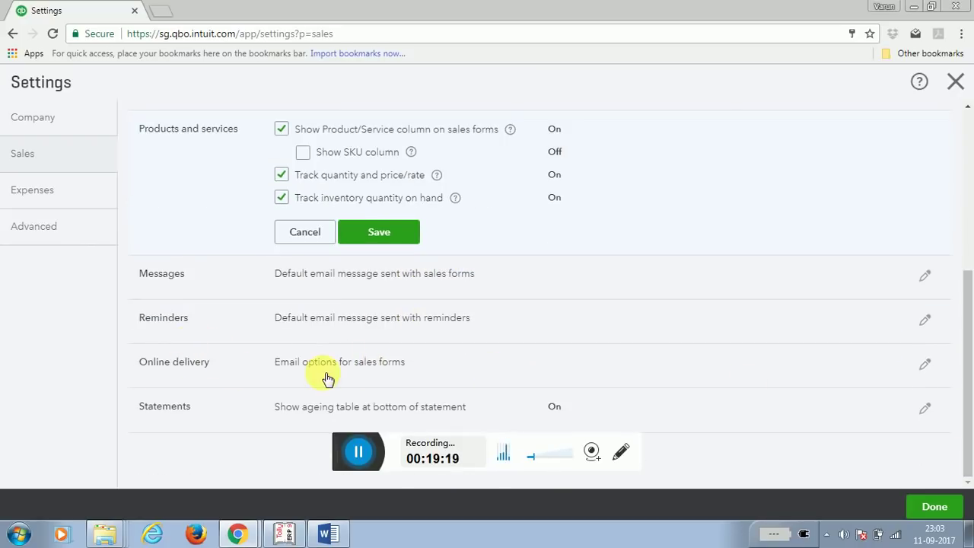
Review the Expenses settings and the accounting and automation options in the Advanced settings.
left_click(40, 199)
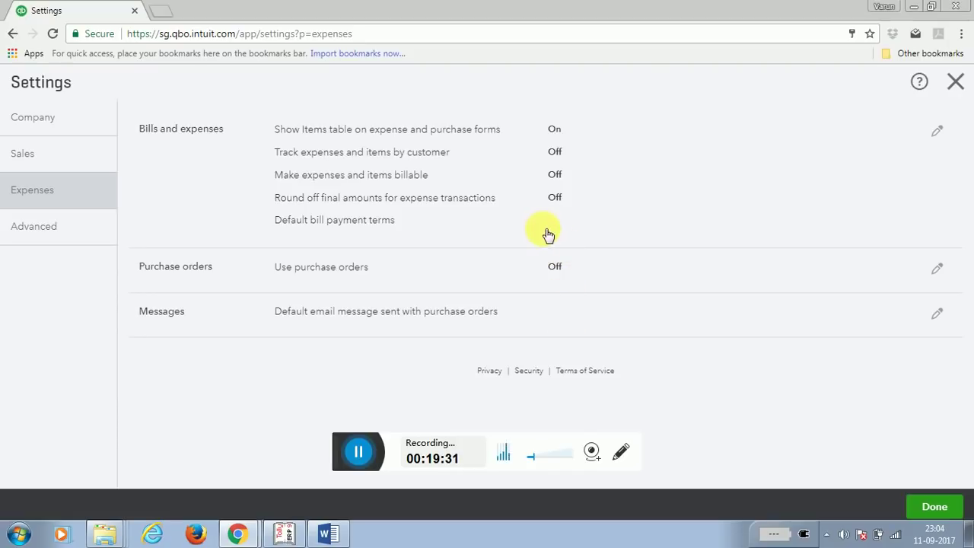
left_click(87, 223)
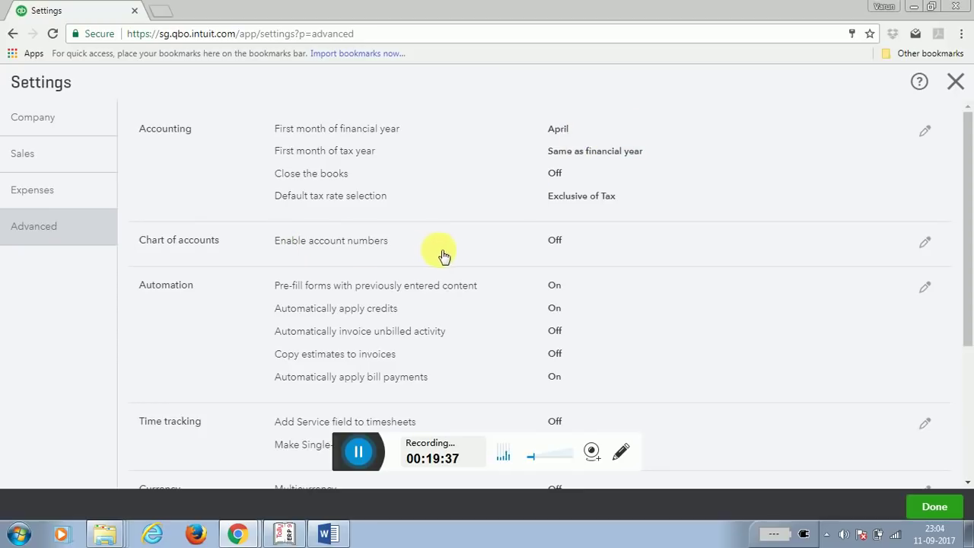
Switch to Tally.ERP 9, return to the Gateway of Tally and bring up the list of account groups for display.
left_click(284, 533)
key("Escape")
key("Escape")
key("n")
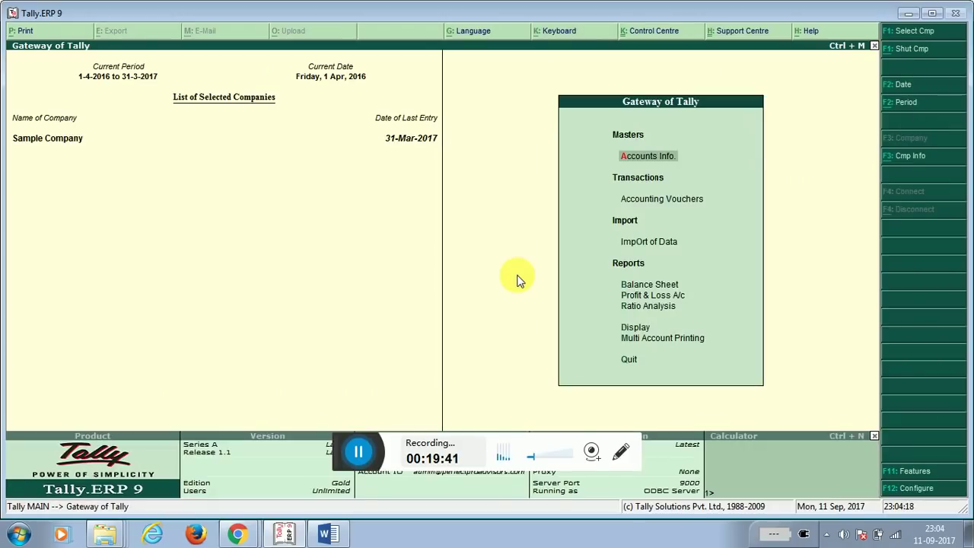
key("Return")
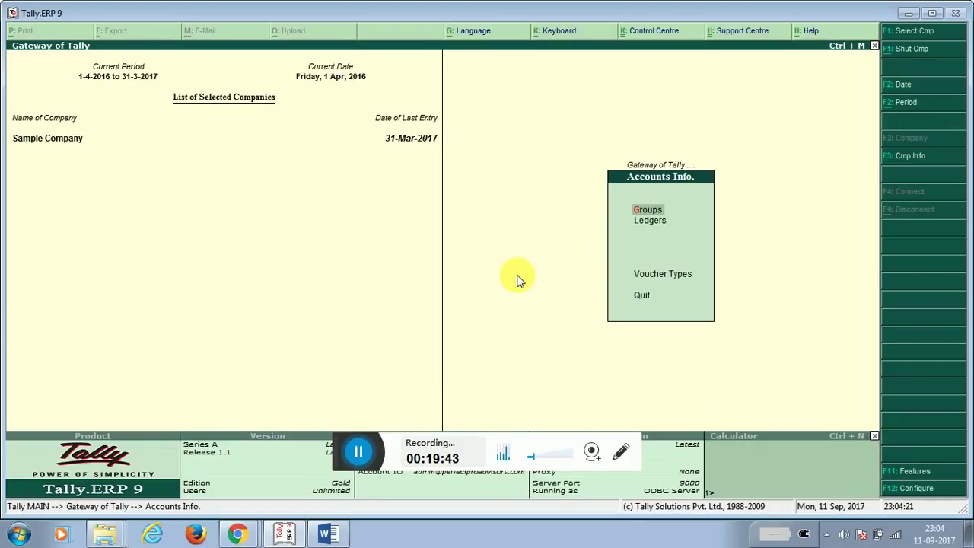
key("Return")
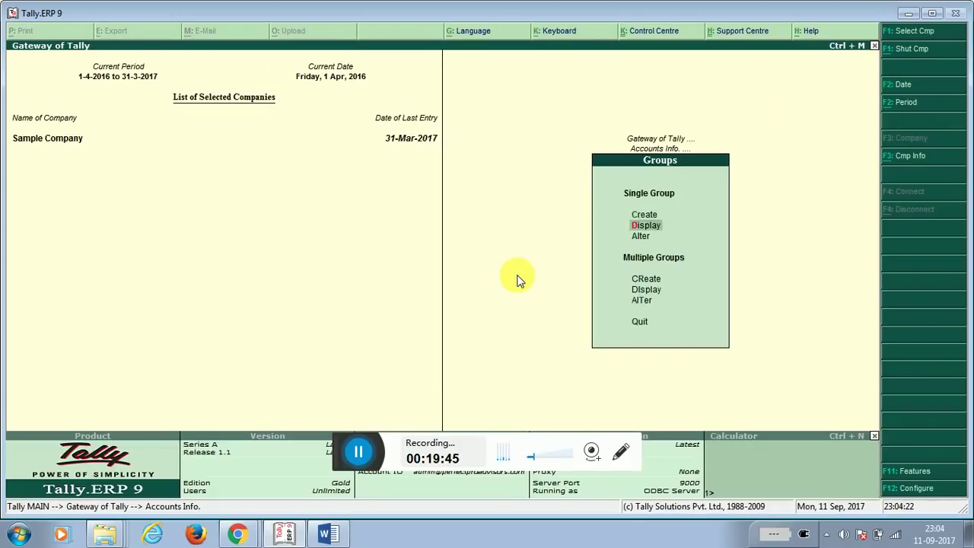
key("Return")
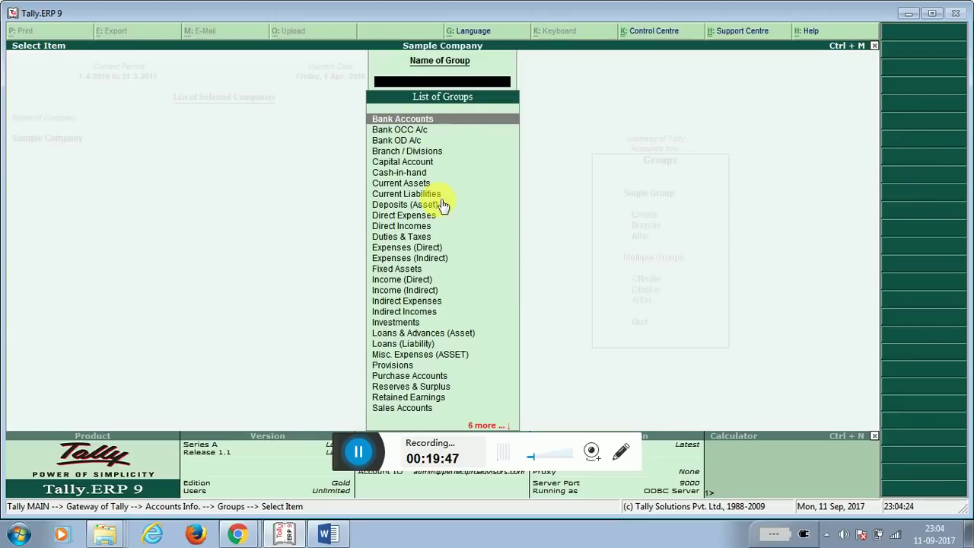
Switch back to QuickBooks Online, review the Advanced settings down to the editable Other preferences, and close Settings.
left_click(238, 533)
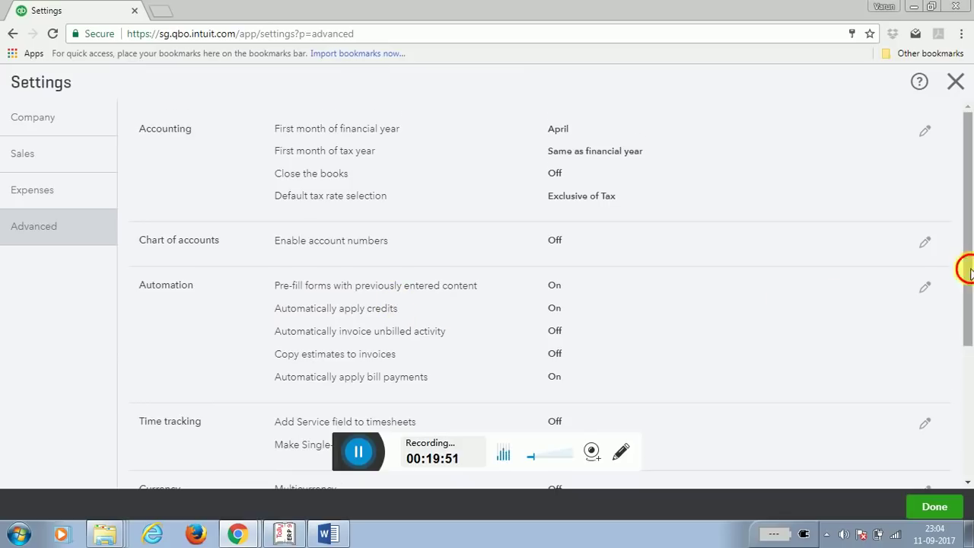
left_click_drag(963, 271, 963, 346)
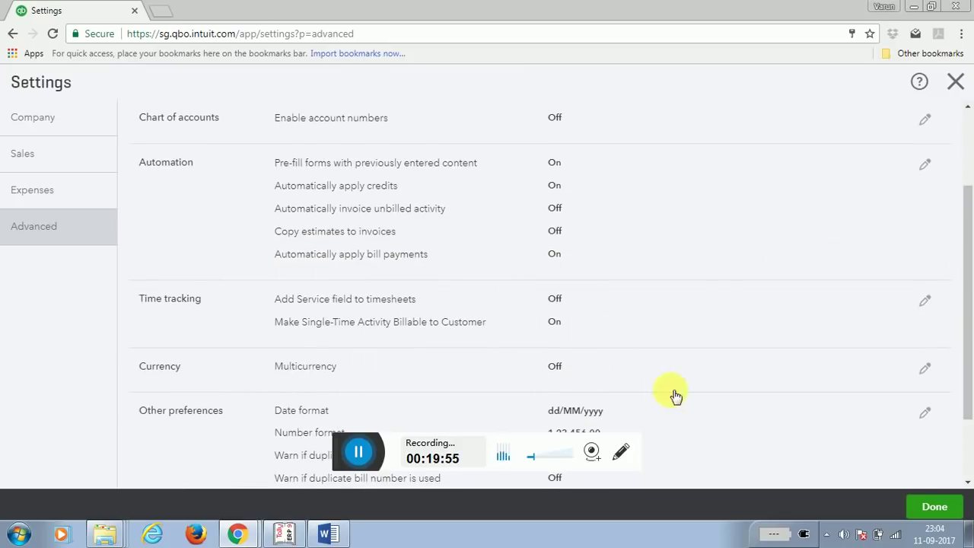
left_click_drag(964, 326, 970, 426)
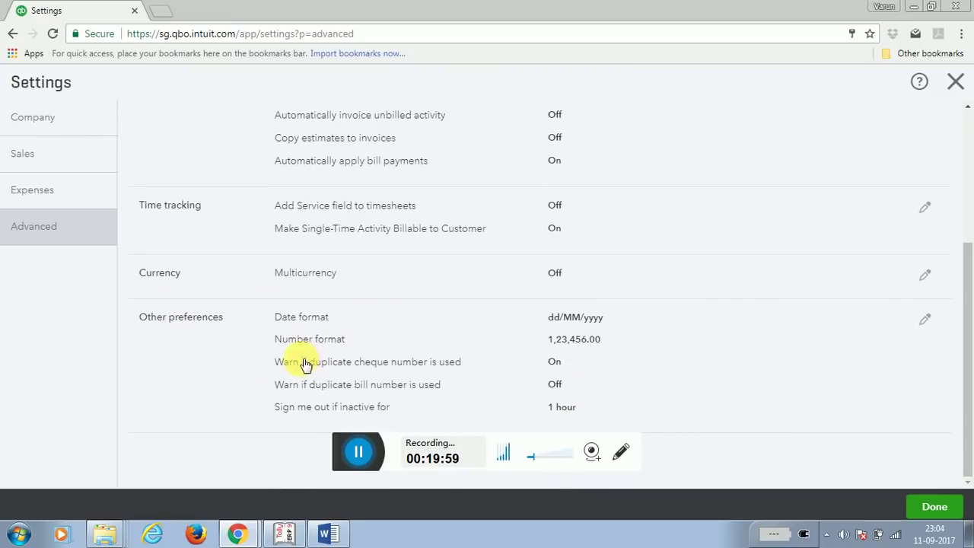
left_click(533, 326)
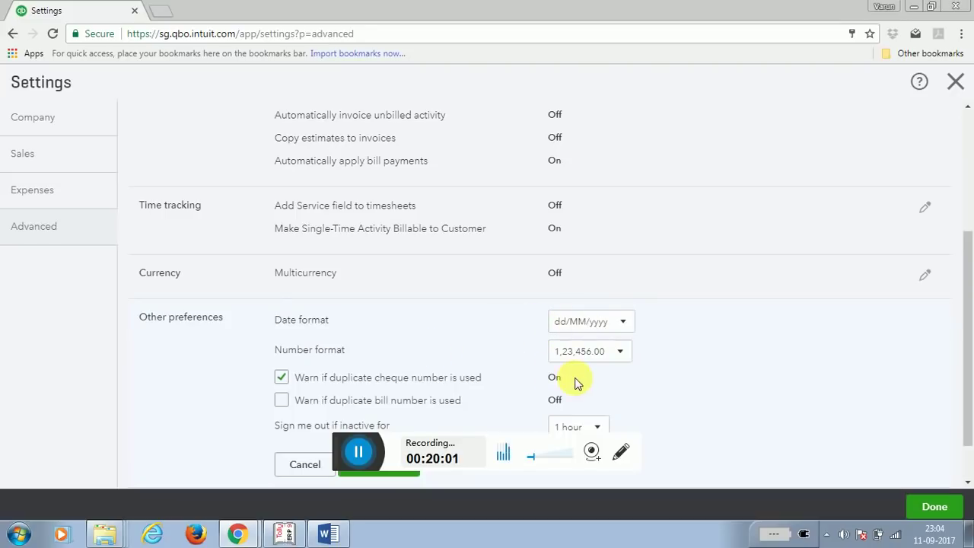
scroll(970, 350, "down", 1)
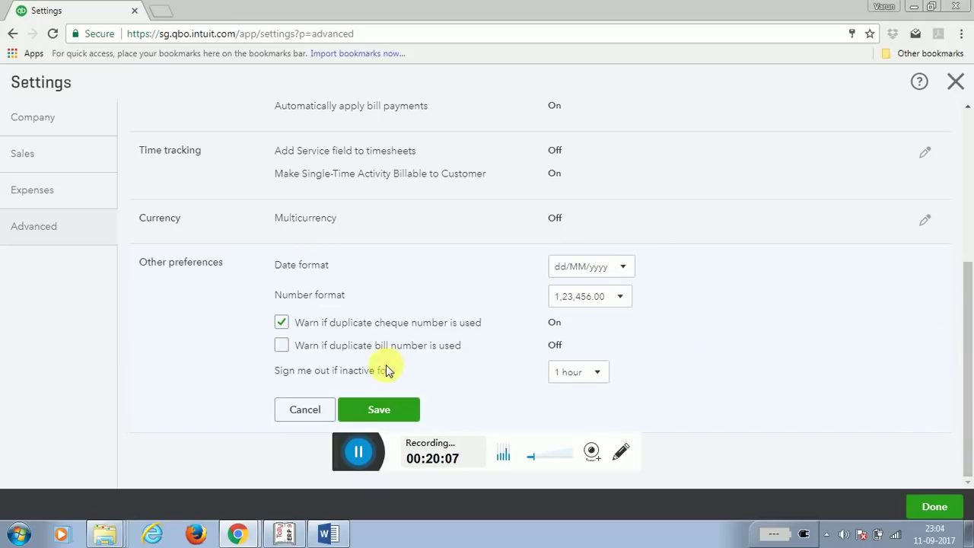
left_click_drag(963, 289, 965, 110)
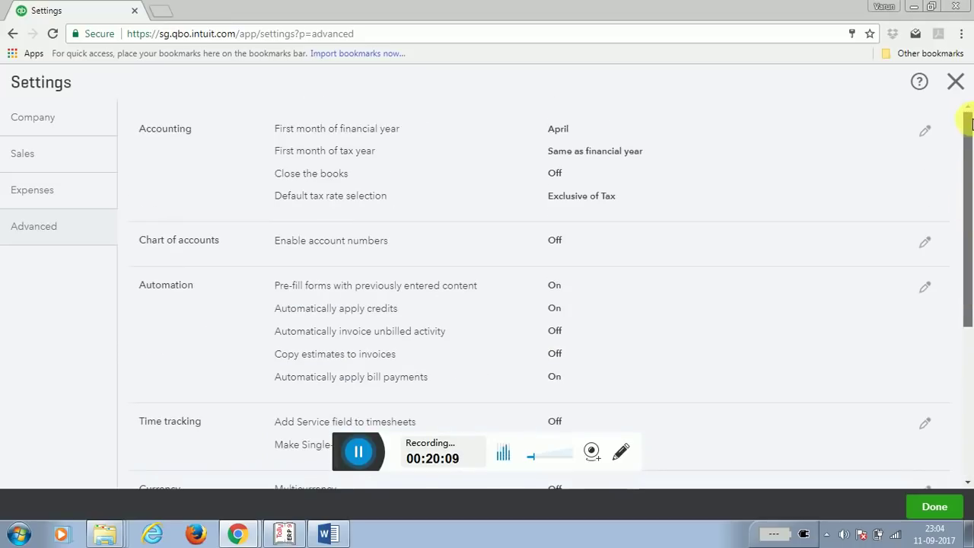
left_click(954, 82)
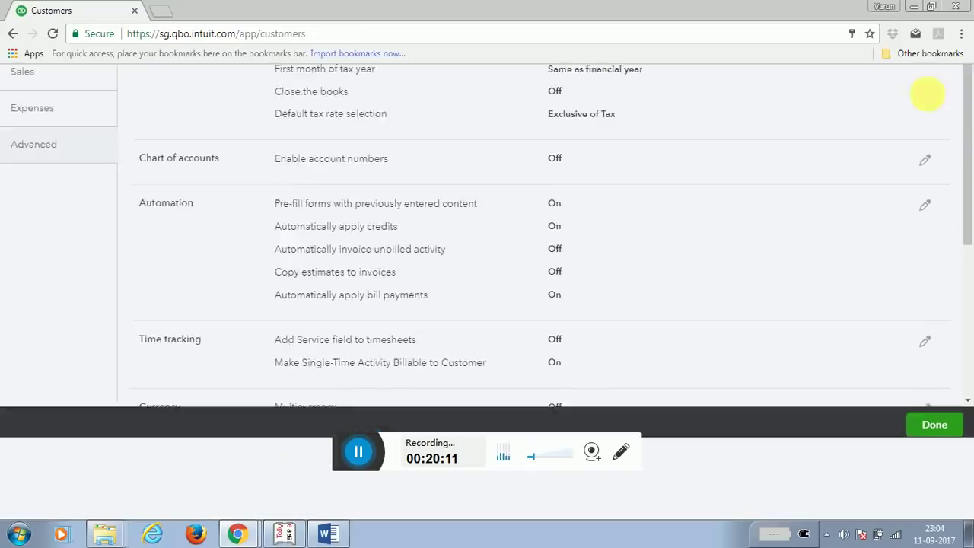
Open the Standard custom form style and examine its design options and invoice preview.
left_click(916, 82)
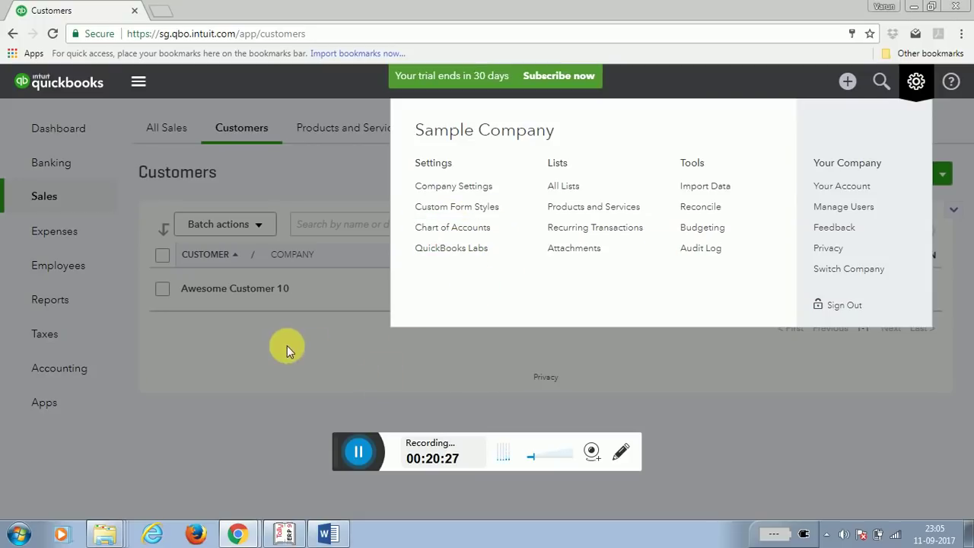
left_click(462, 207)
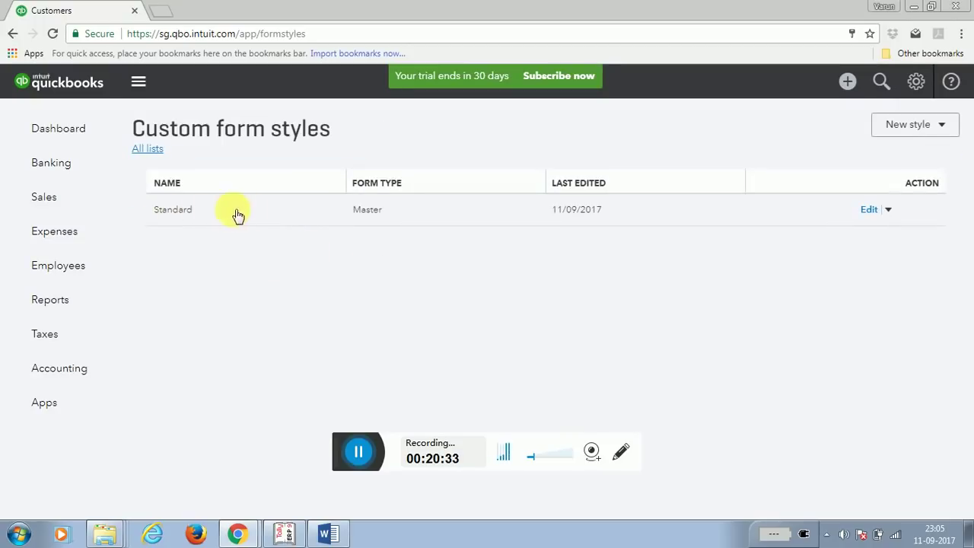
left_click(265, 213)
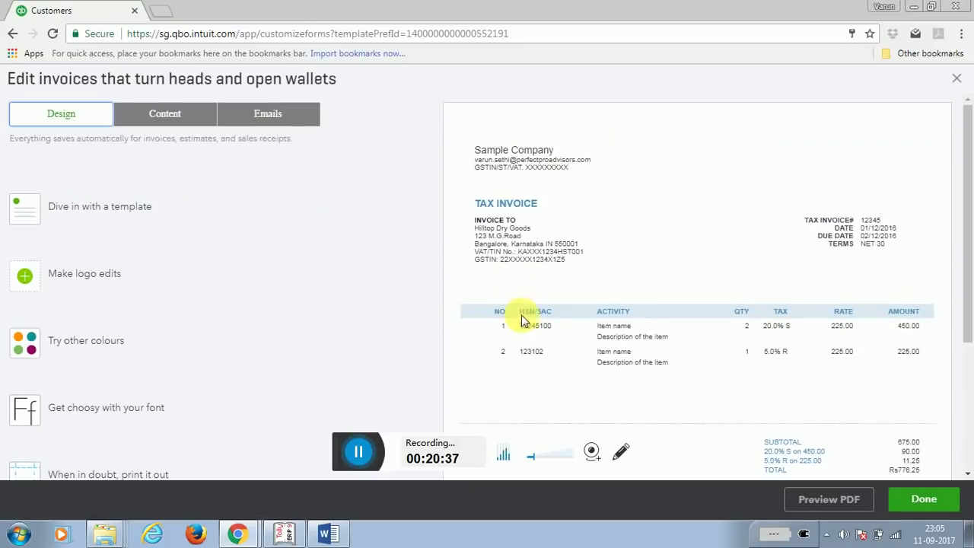
mouse_move(969, 224)
left_mouse_down()
mouse_move(963, 289)
mouse_move(972, 229)
left_mouse_up()
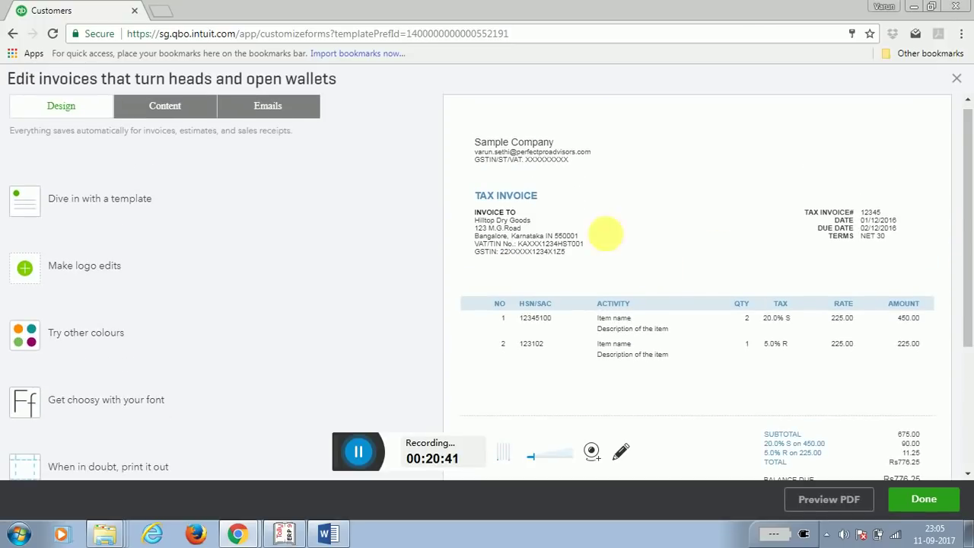
Try adding a phone number to the invoice header content, review the form name fields, and exit without saving.
left_click(161, 113)
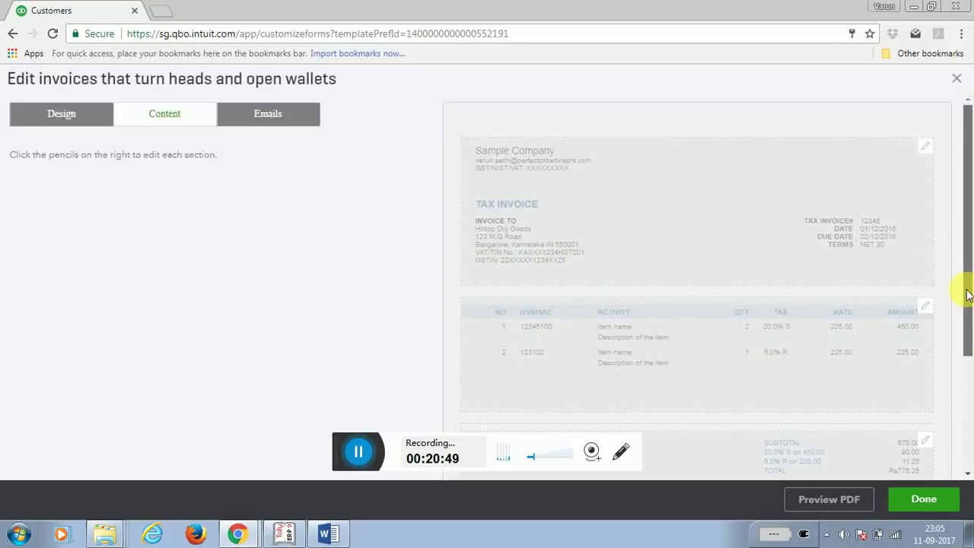
left_click(642, 241)
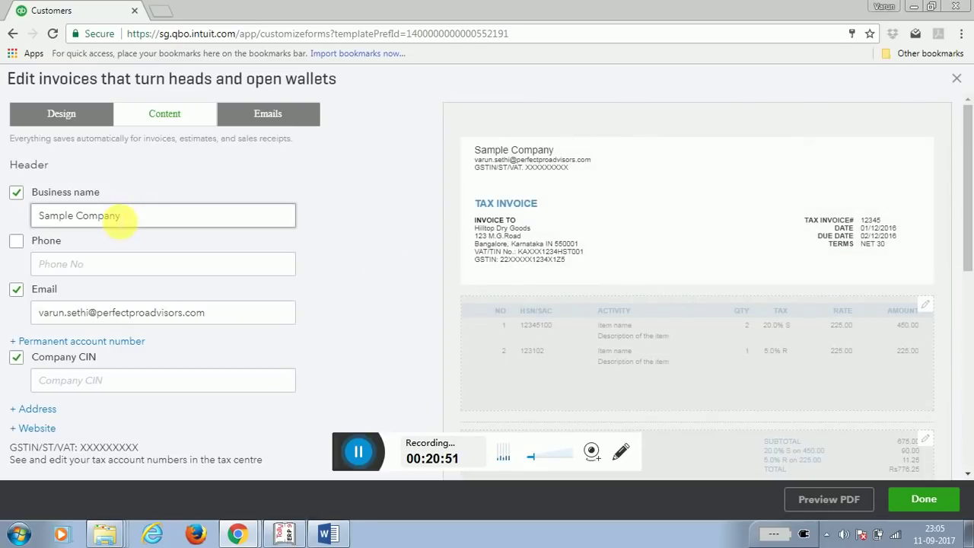
left_click(80, 268)
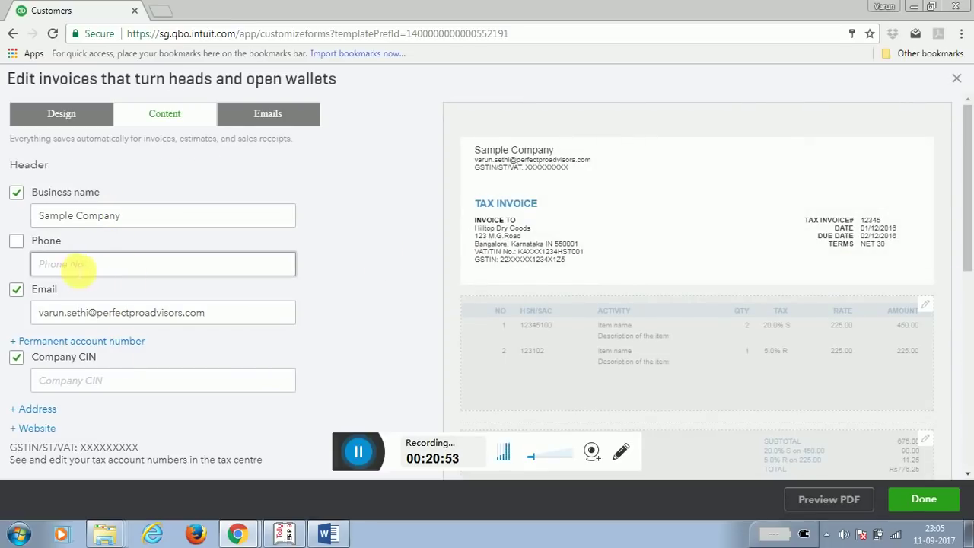
left_click(16, 242)
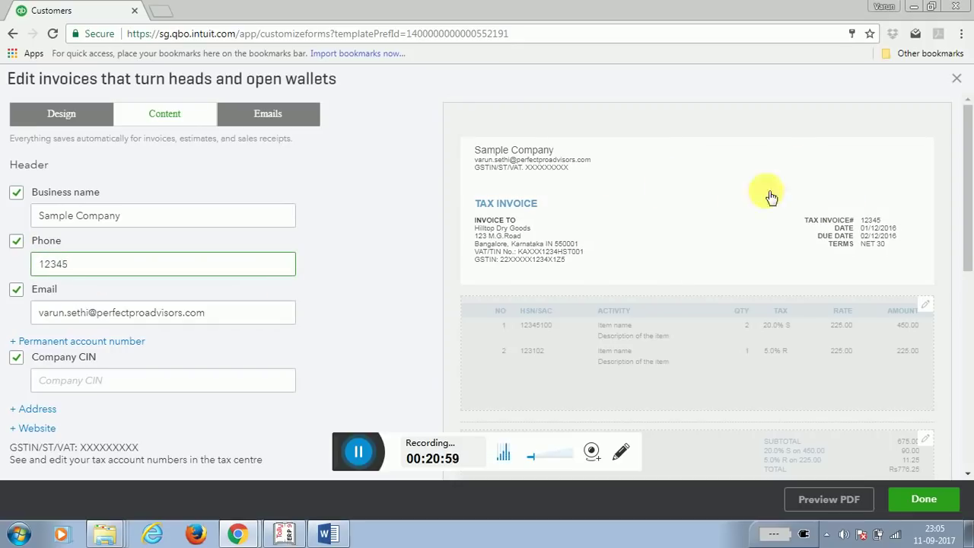
left_click_drag(967, 204, 971, 278)
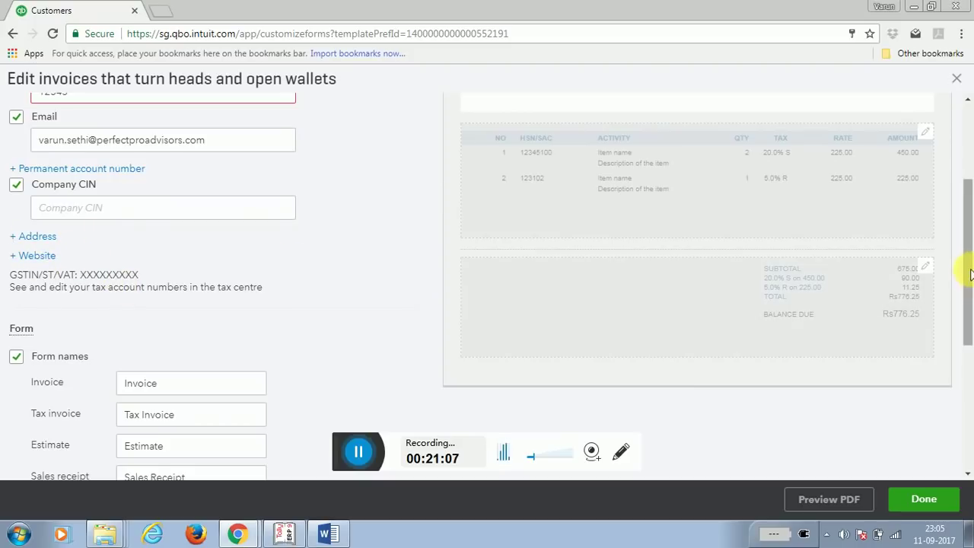
left_click_drag(967, 271, 963, 174)
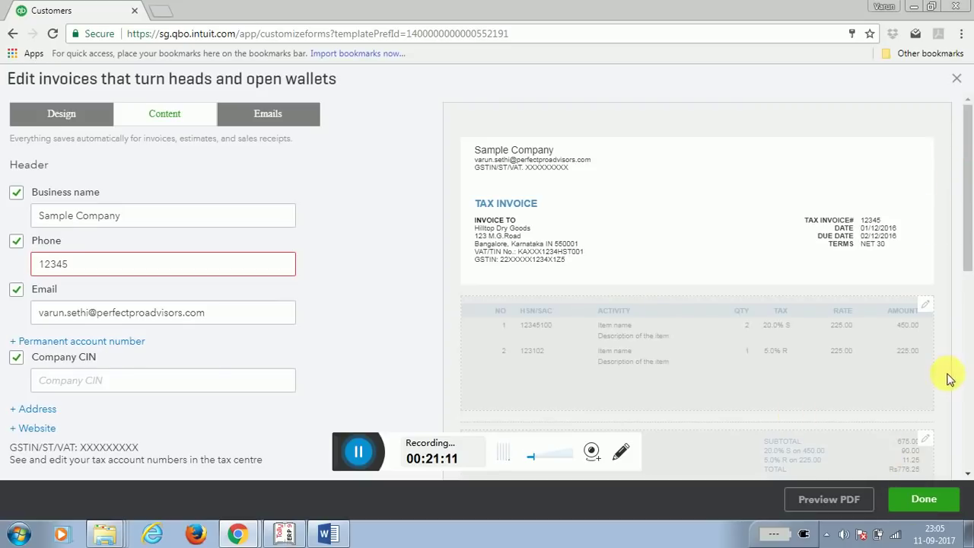
left_click(958, 80)
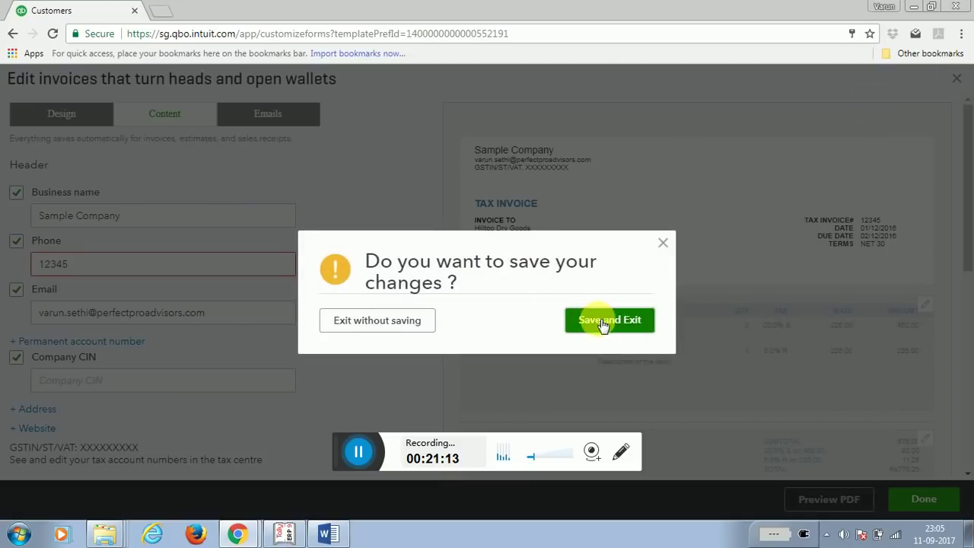
left_click(383, 322)
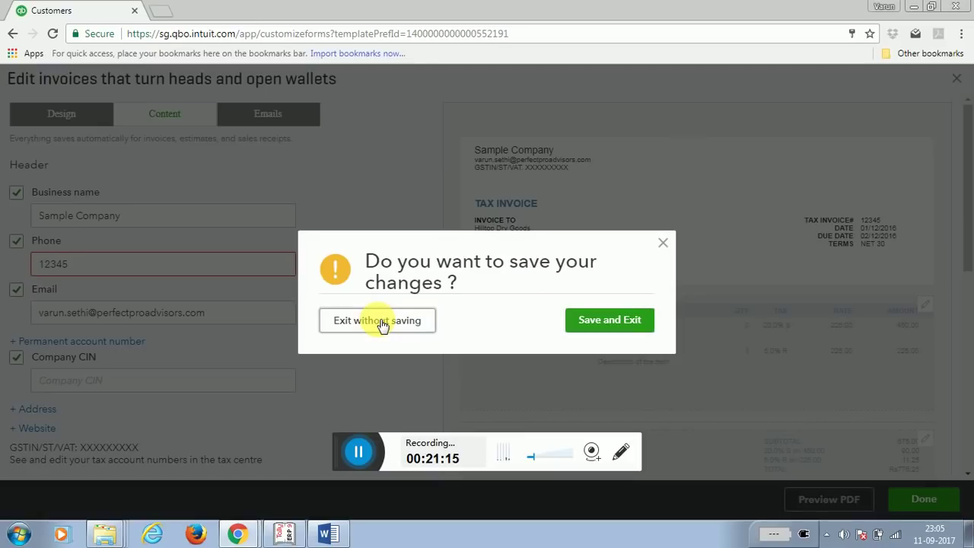
Look at the Banking page, the Customers list and the available transaction types for creating new records.
left_click(73, 166)
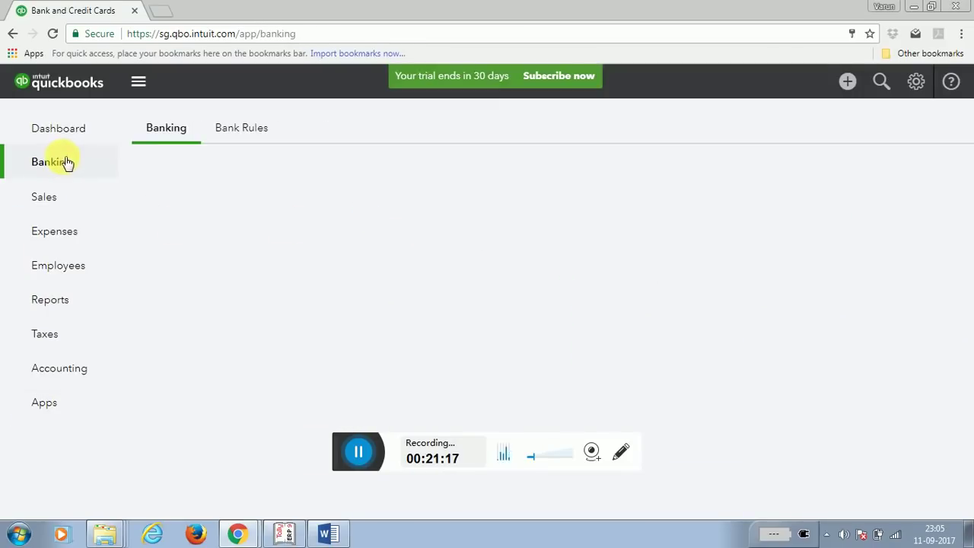
left_click(46, 199)
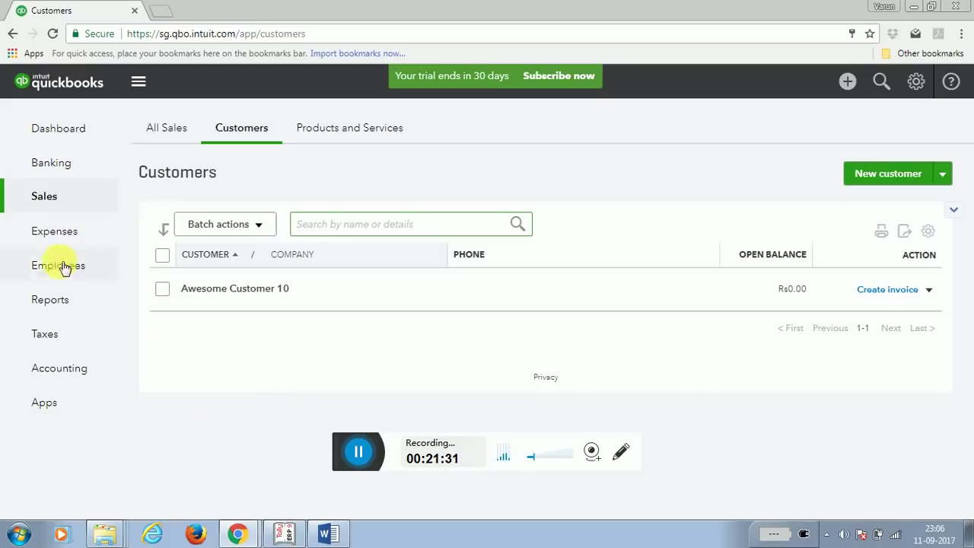
left_click(848, 82)
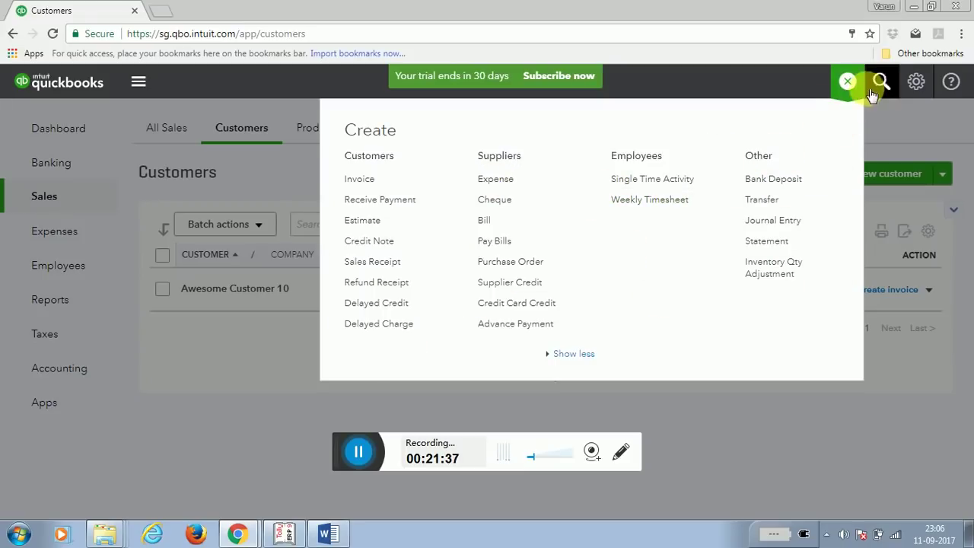
left_click(848, 82)
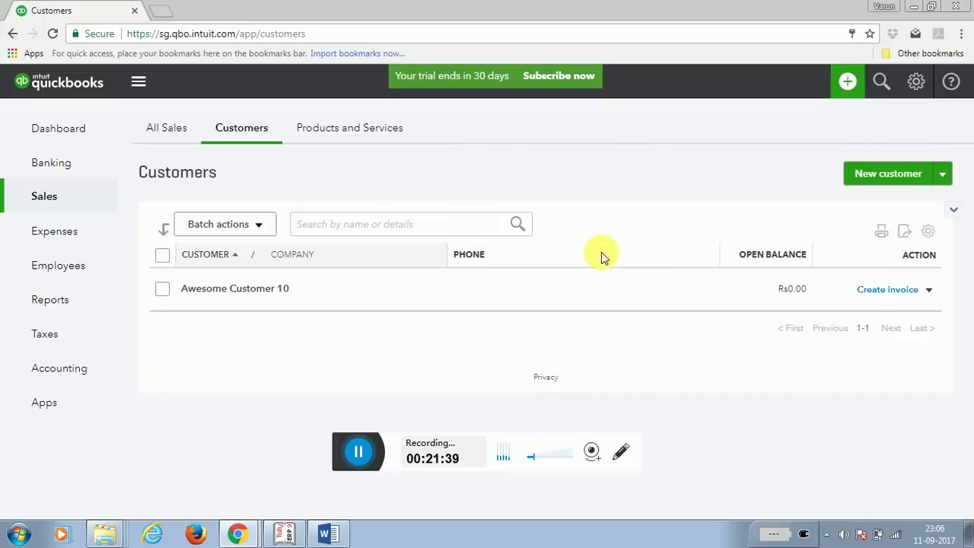